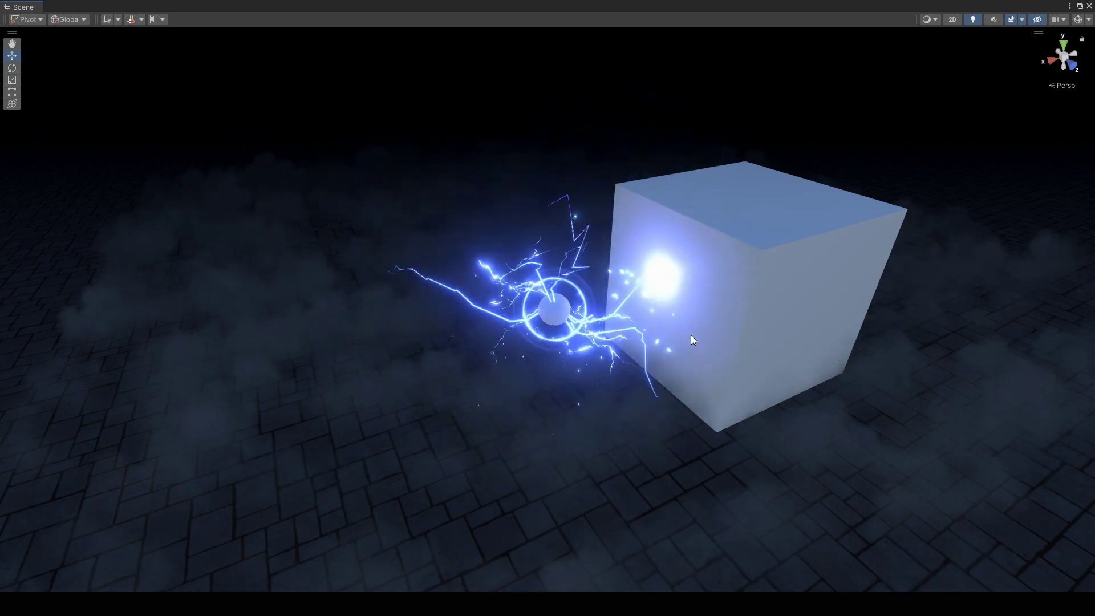
# Enable Point Light (1) and Point Light (2) and shift them along the X axis.
pyautogui.click(1079, 5)
pyautogui.keyDown('alt'); pyautogui.moveTo(503, 255); pyautogui.dragTo(535, 265); pyautogui.keyUp('alt')
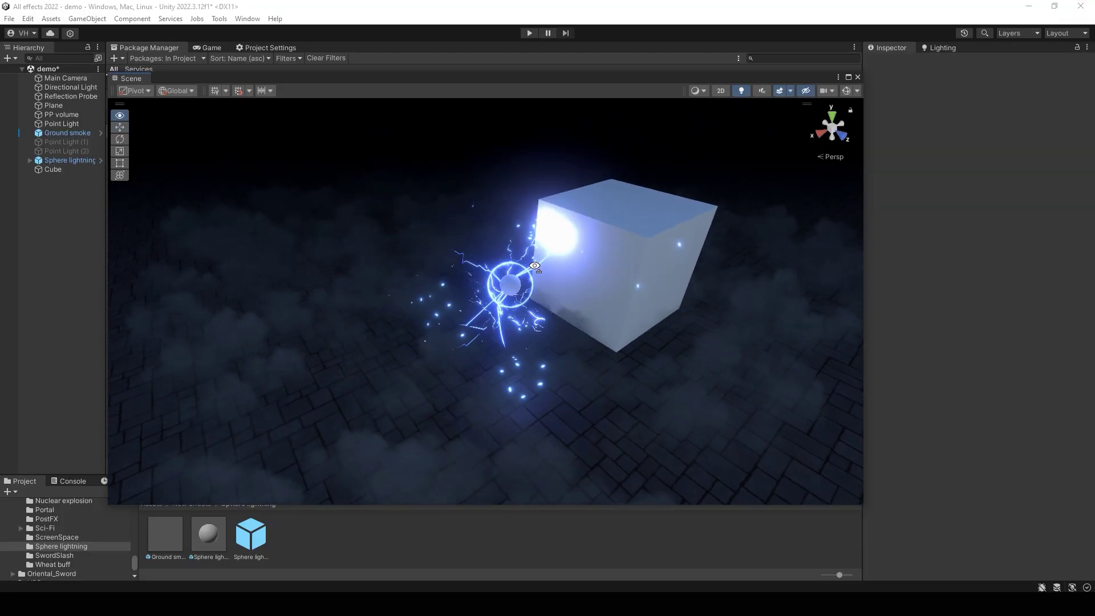
pyautogui.click(80, 150)
pyautogui.keyDown('shift'); pyautogui.click(80, 142); pyautogui.keyUp('shift')
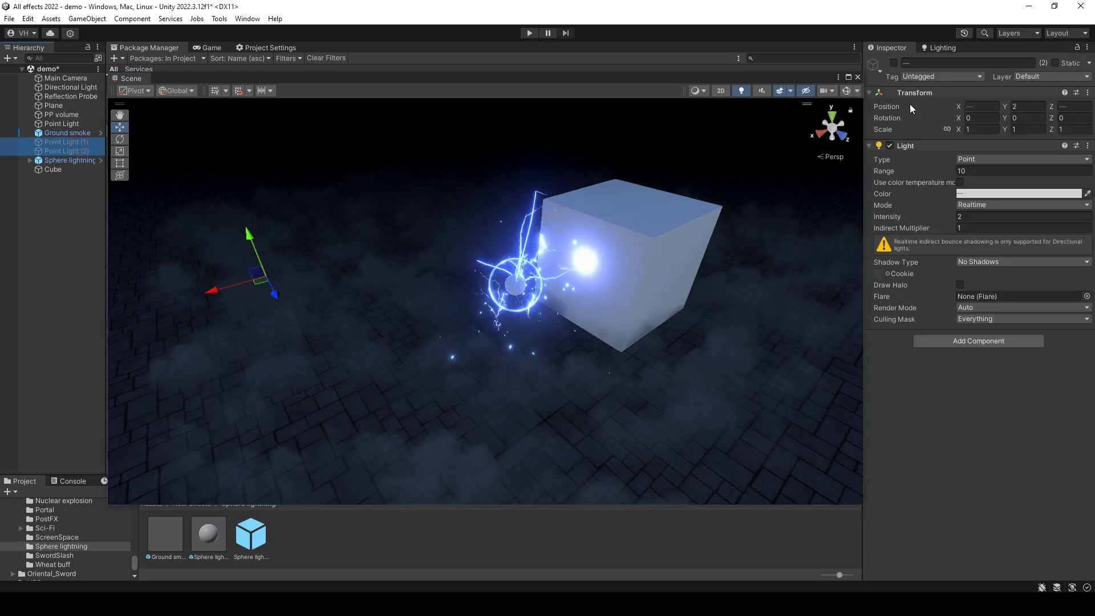
pyautogui.click(894, 64)
pyautogui.keyDown('alt'); pyautogui.moveTo(454, 271); pyautogui.dragTo(473, 291); pyautogui.keyUp('alt')
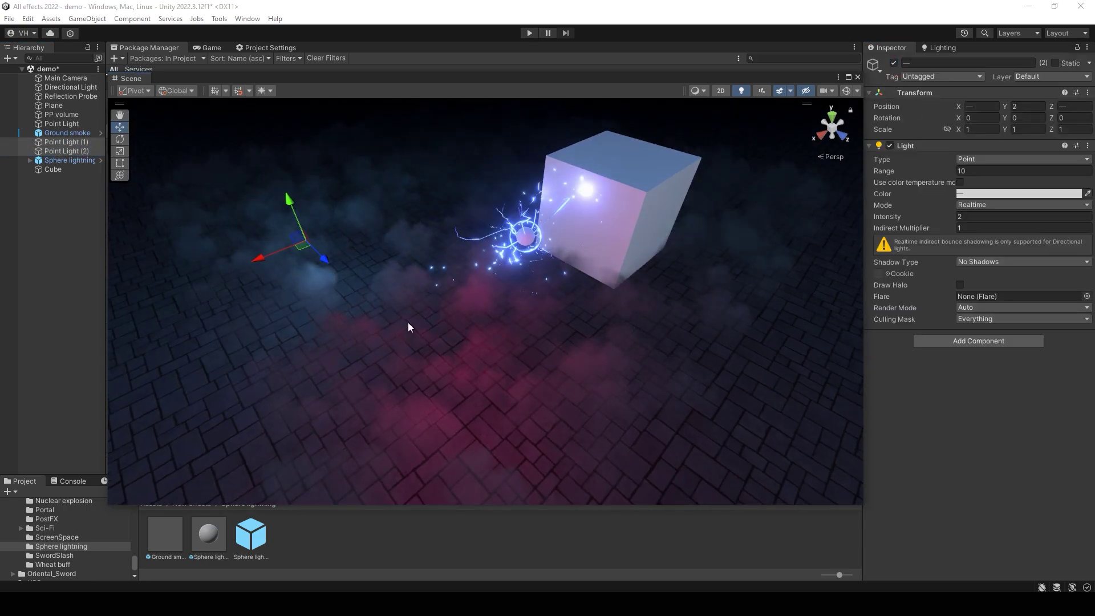
pyautogui.moveTo(261, 259)
pyautogui.mouseDown()
pyautogui.moveTo(277, 256)
pyautogui.moveTo(259, 261)
pyautogui.mouseUp()
pyautogui.keyDown('alt'); pyautogui.moveTo(355, 272); pyautogui.dragTo(507, 273); pyautogui.keyUp('alt')
# Change Point Light (2)'s colour from pink to blue 0086FF.
pyautogui.click(65, 150)
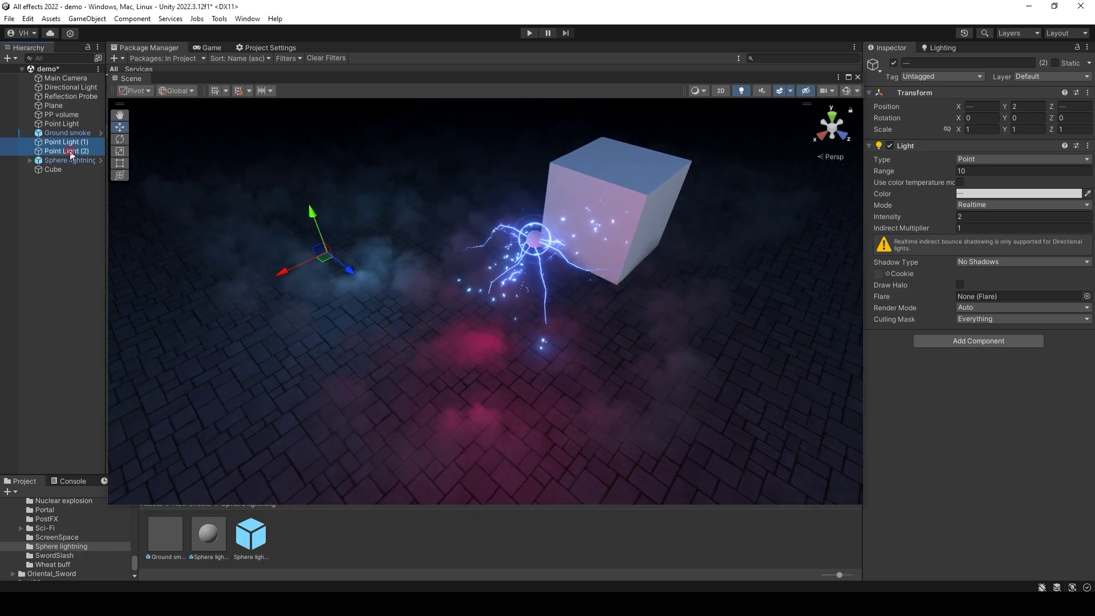
pyautogui.click(994, 195)
pyautogui.moveTo(1024, 340); pyautogui.dragTo(991, 223)
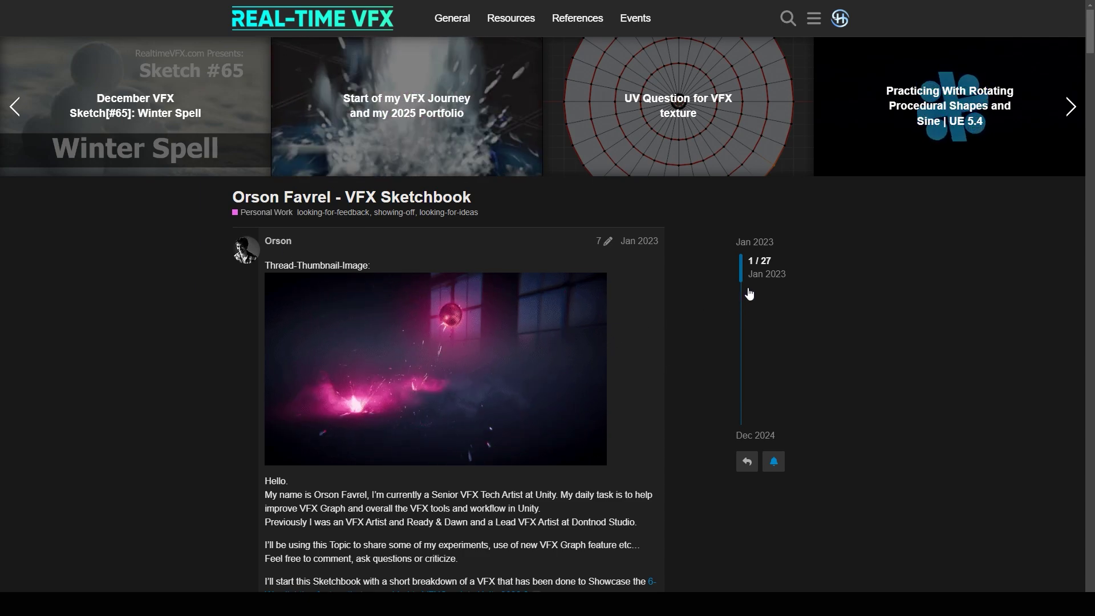
# Jump to the thread's last post and scroll back to the question about ground smoke.
pyautogui.moveTo(750, 294); pyautogui.dragTo(747, 402)
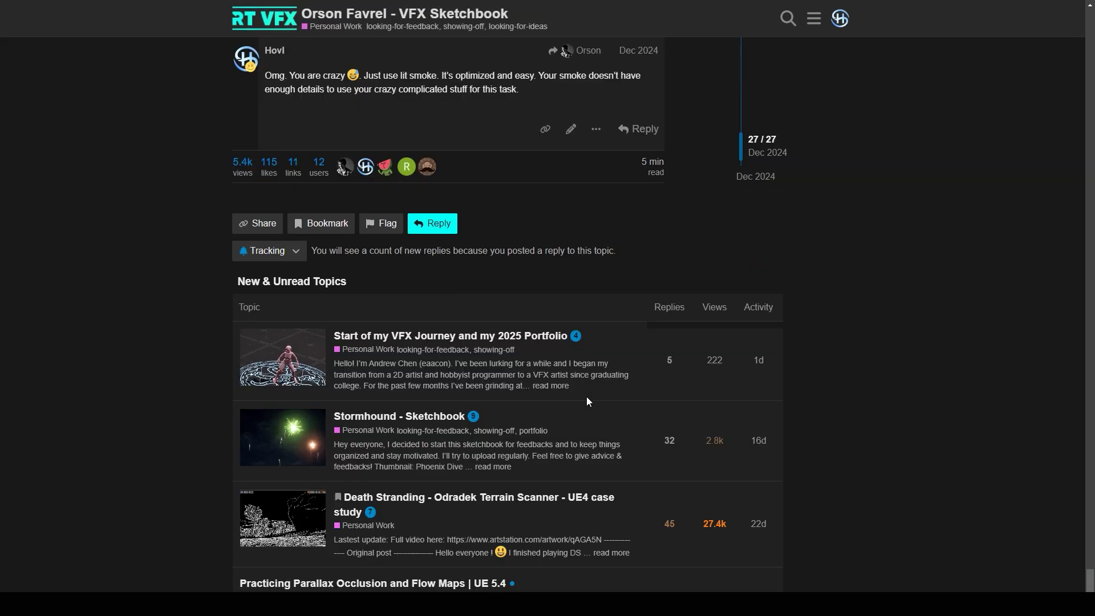
pyautogui.scroll(15, 586, 395)
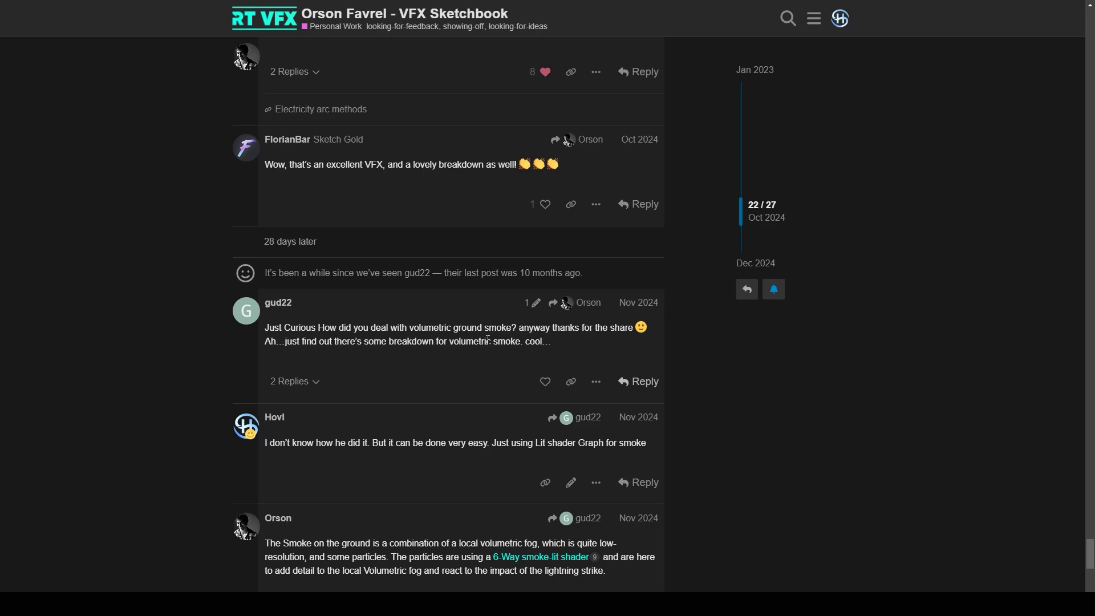
pyautogui.moveTo(412, 328); pyautogui.dragTo(499, 328)
pyautogui.click(471, 375)
pyautogui.scroll(-4, 464, 400)
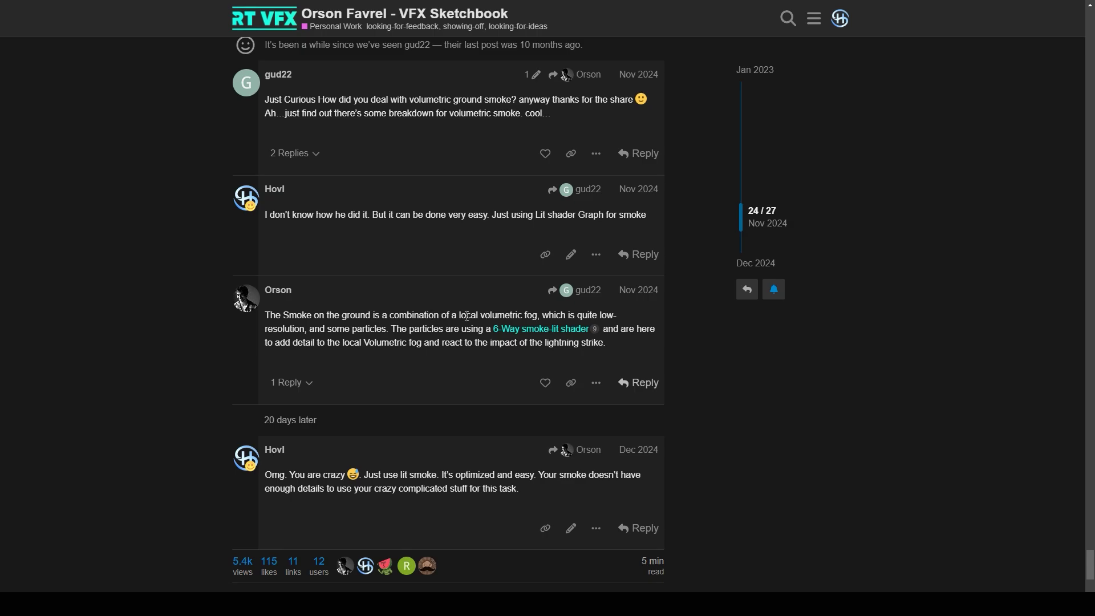
# Read the replies explaining the smoke uses local volumetric fog and particles.
pyautogui.moveTo(460, 315); pyautogui.dragTo(510, 316)
pyautogui.click(449, 329)
pyautogui.moveTo(428, 329); pyautogui.dragTo(447, 338)
pyautogui.click(446, 339)
pyautogui.scroll(2, 490, 327)
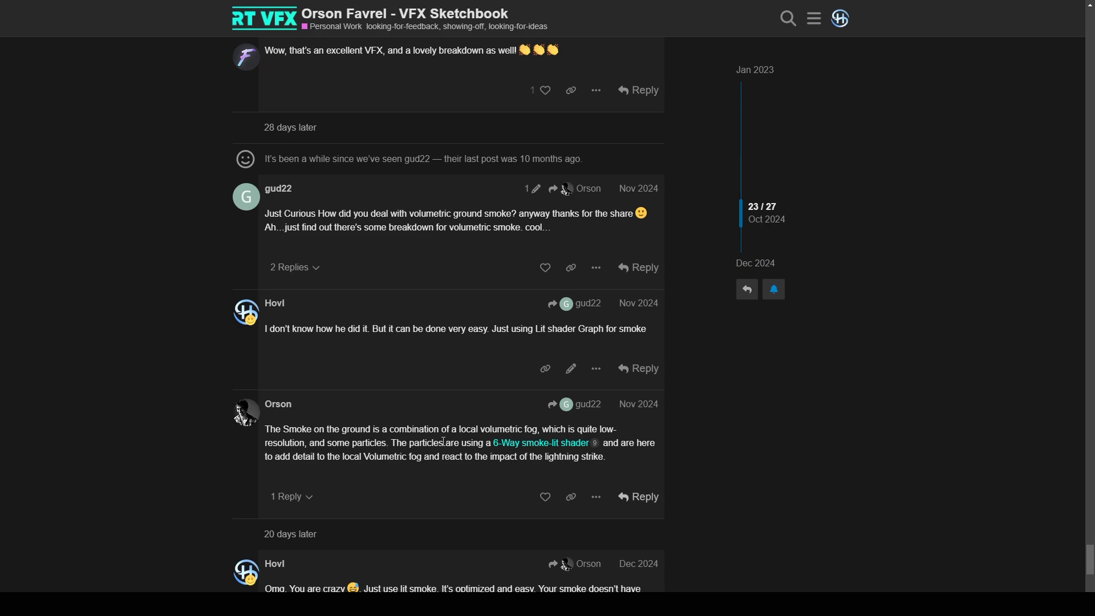
pyautogui.scroll(-1, 443, 426)
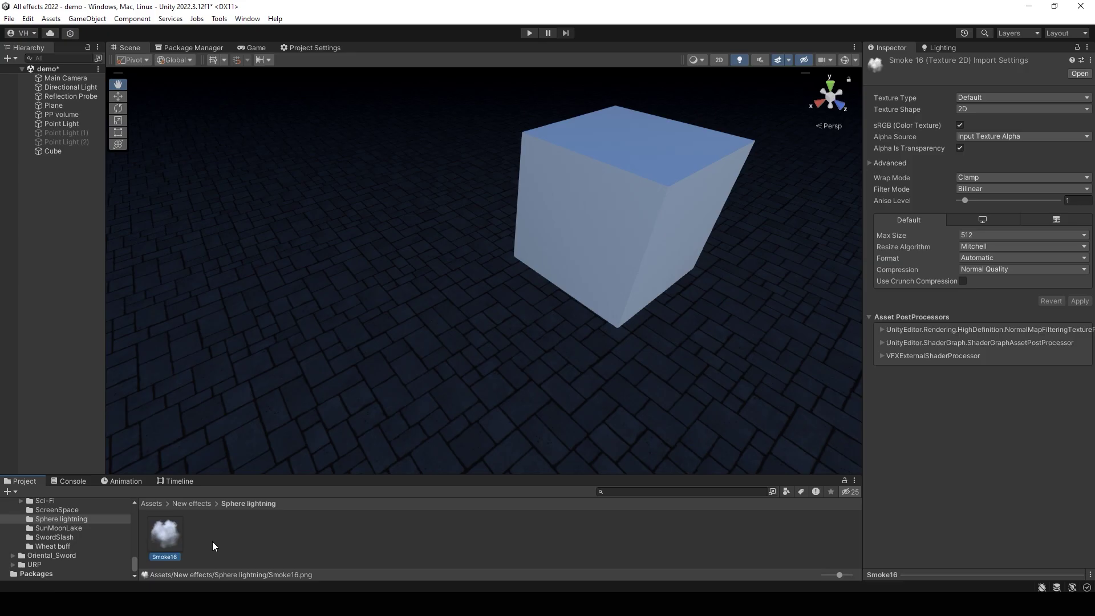
# Check Smoke16's Alpha Source options, then leave the texture unselected.
pyautogui.click(975, 137)
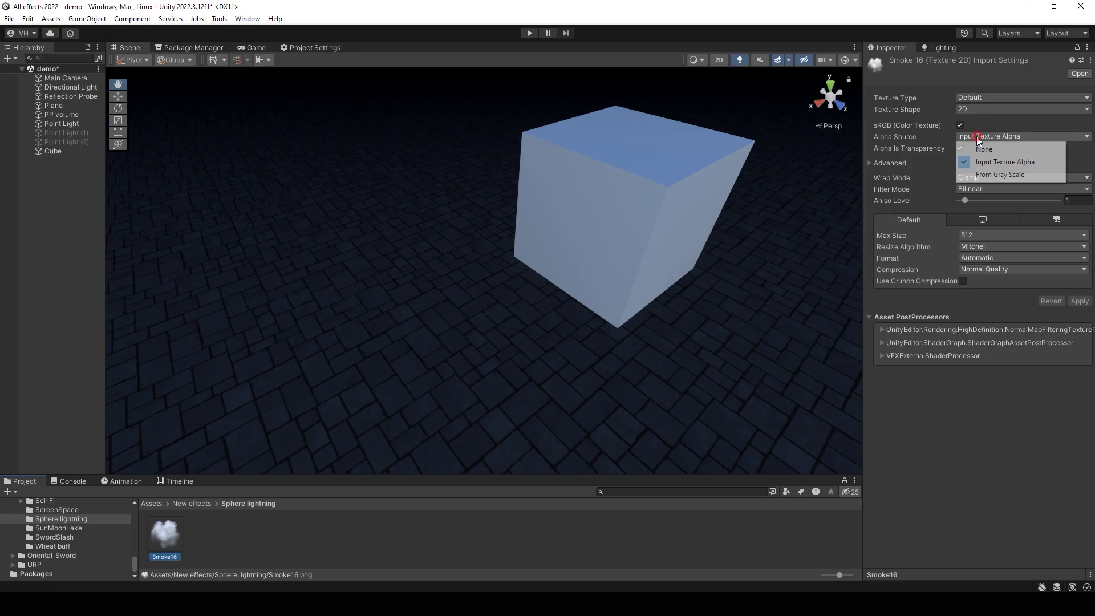
pyautogui.click(990, 186)
pyautogui.click(225, 533)
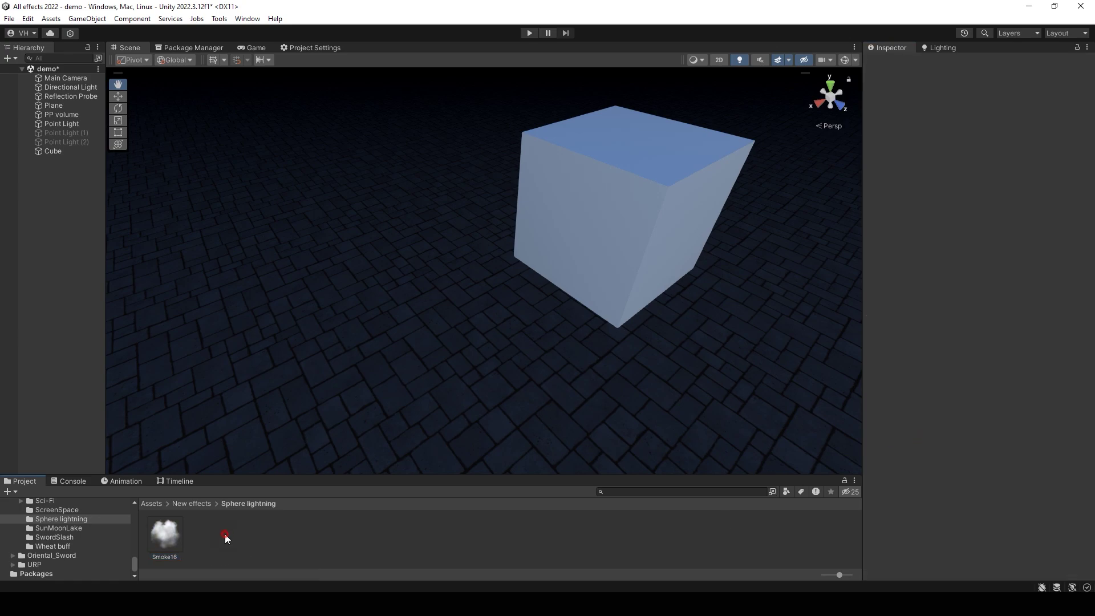
# Create a BuiltIn Lit Shader Graph named 'Smoke' in the Sphere lightning folder.
pyautogui.rightClick(253, 529)
pyautogui.moveTo(299, 222)
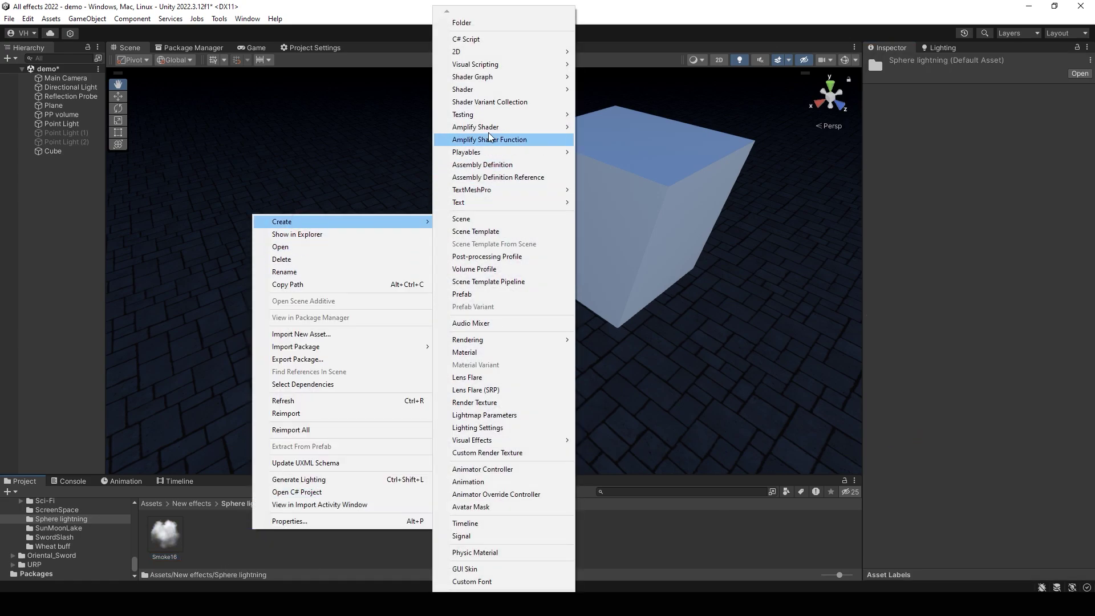
pyautogui.moveTo(494, 83)
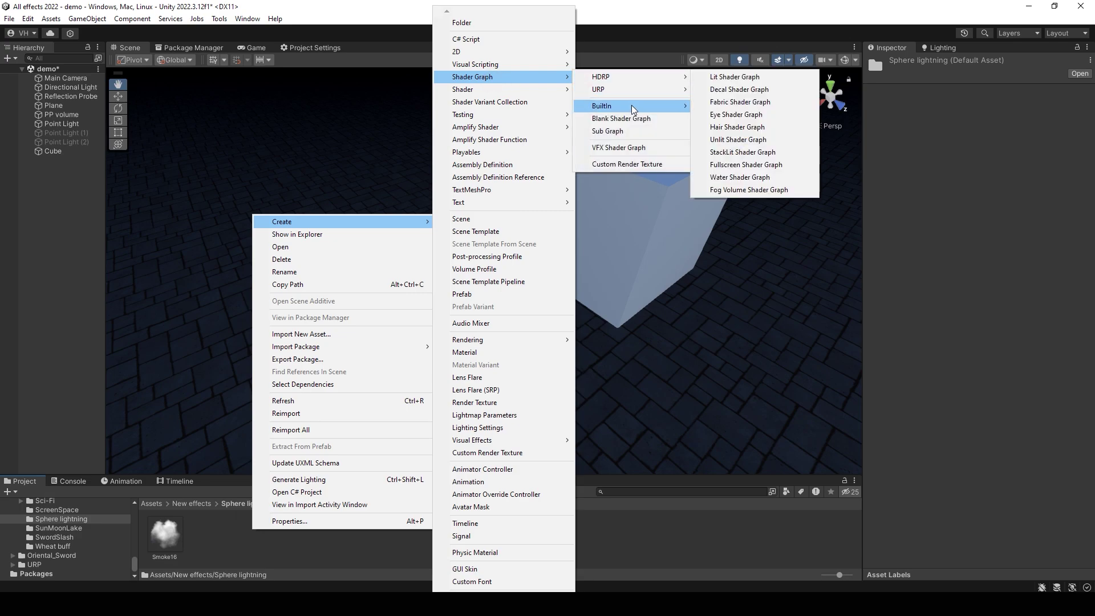
pyautogui.moveTo(633, 109)
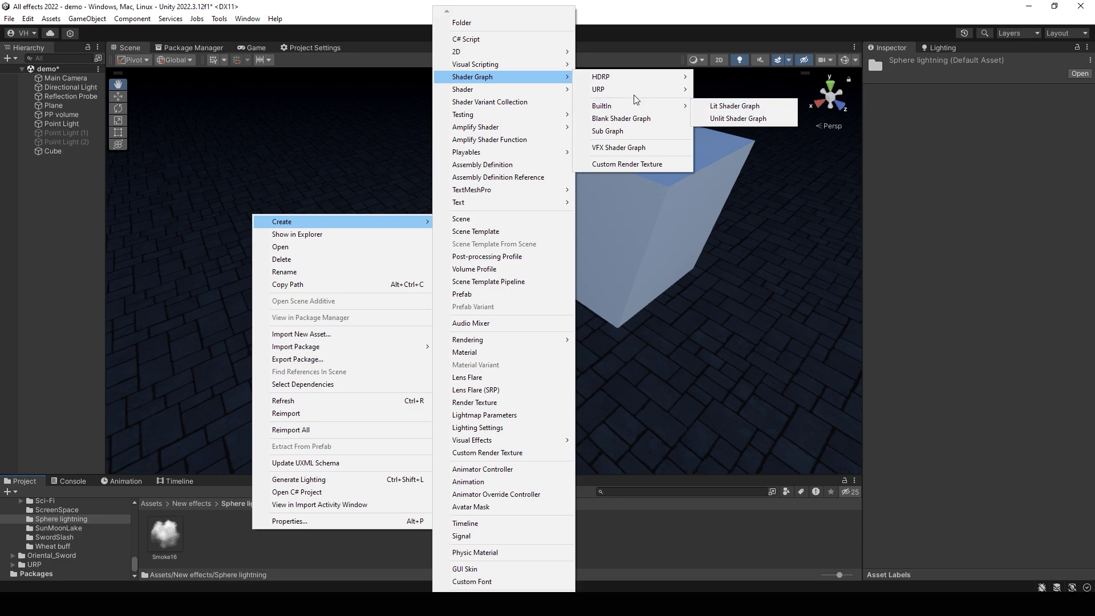
pyautogui.moveTo(681, 90)
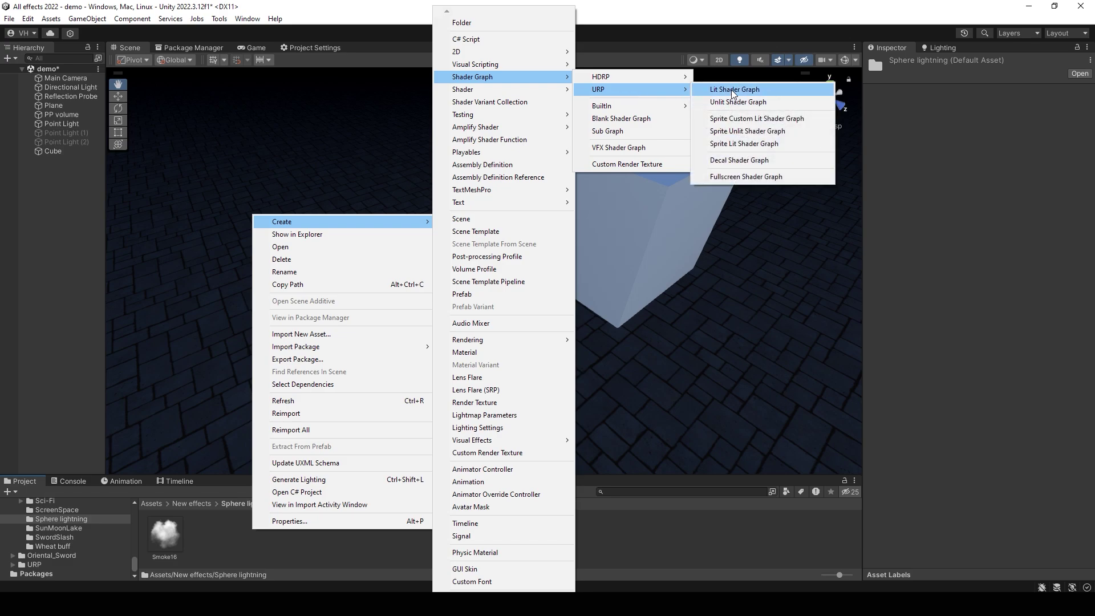
pyautogui.click(727, 105)
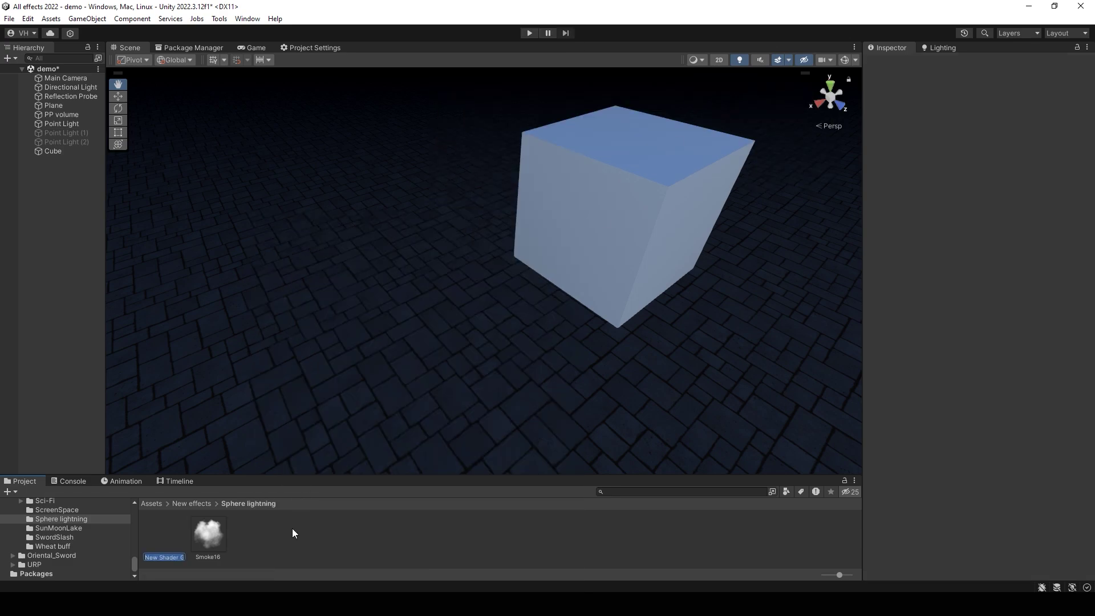
pyautogui.write('Smoke')
pyautogui.press('Return')
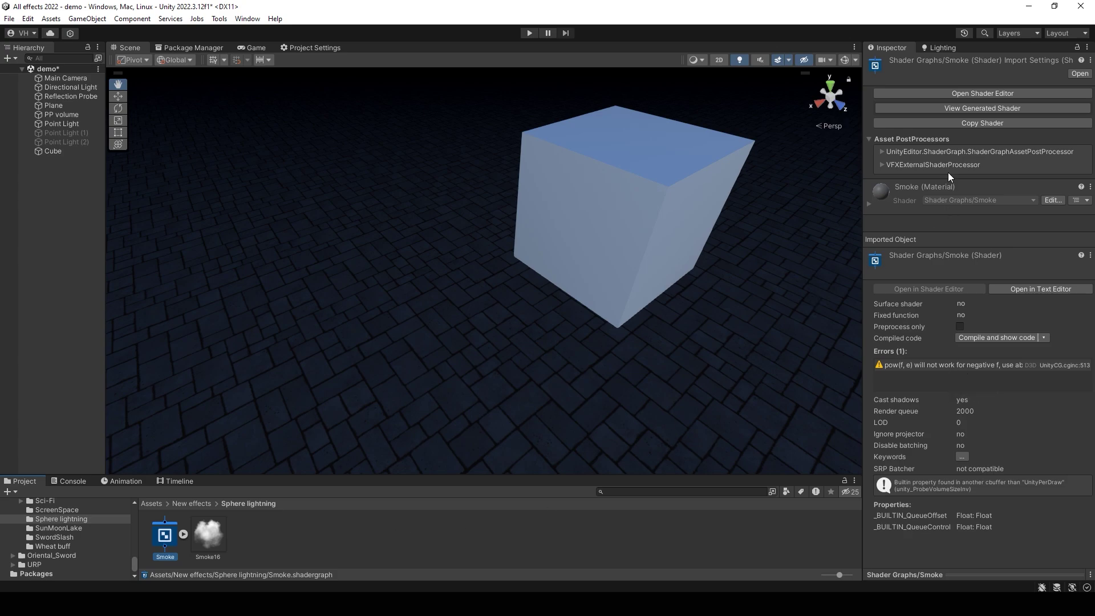
# Add a Texture 2D property named 'Smoke' to the graph and place it on the canvas.
pyautogui.click(951, 93)
pyautogui.moveTo(344, 229); pyautogui.dragTo(592, 240, button='middle')
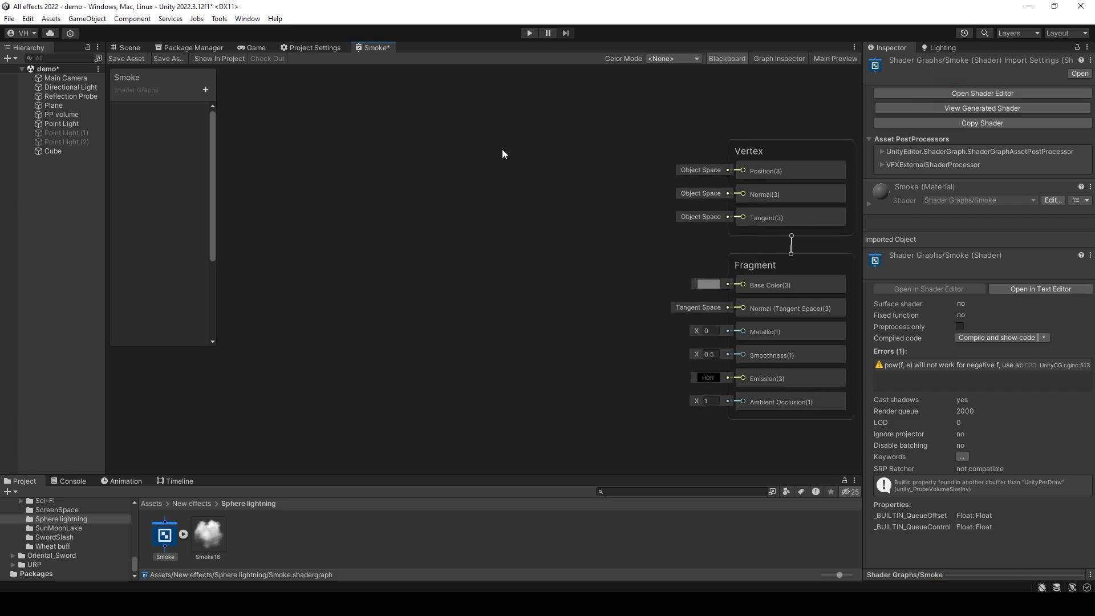
pyautogui.click(205, 89)
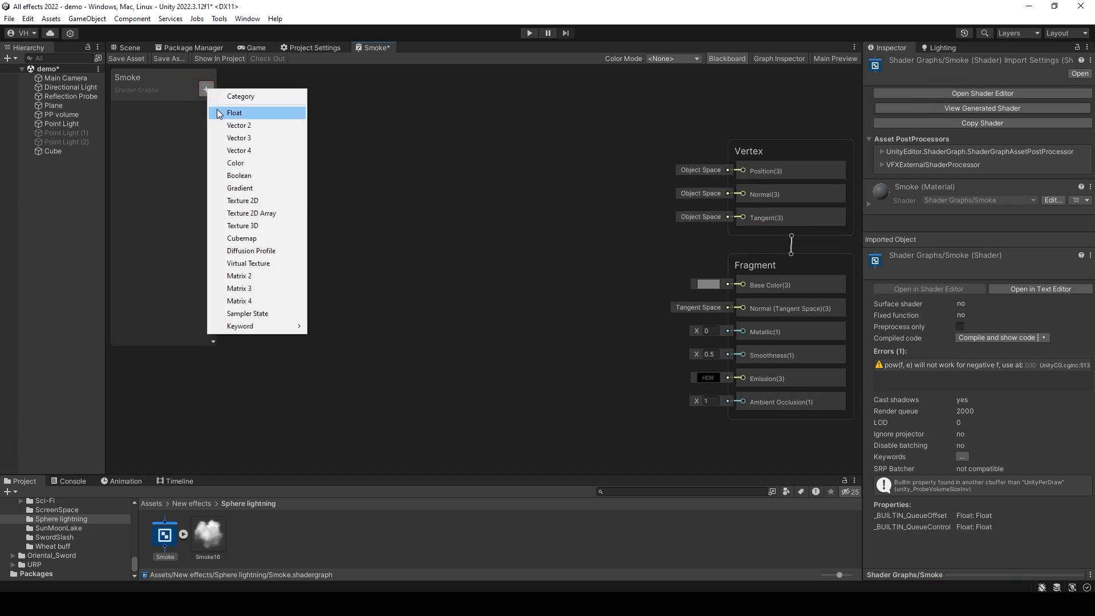
pyautogui.click(265, 200)
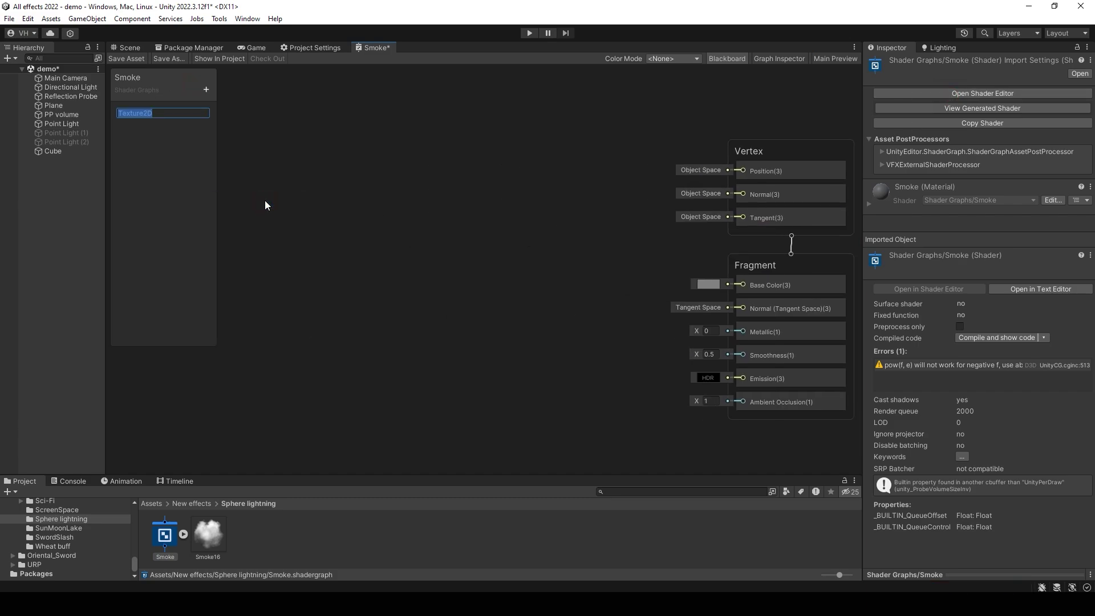
pyautogui.write('Smoke')
pyautogui.click(182, 197)
pyautogui.moveTo(147, 116); pyautogui.dragTo(490, 234)
# Sample the Smoke property with a Sample Texture 2D node and feed RGBA into a Multiply.
pyautogui.write('tex')
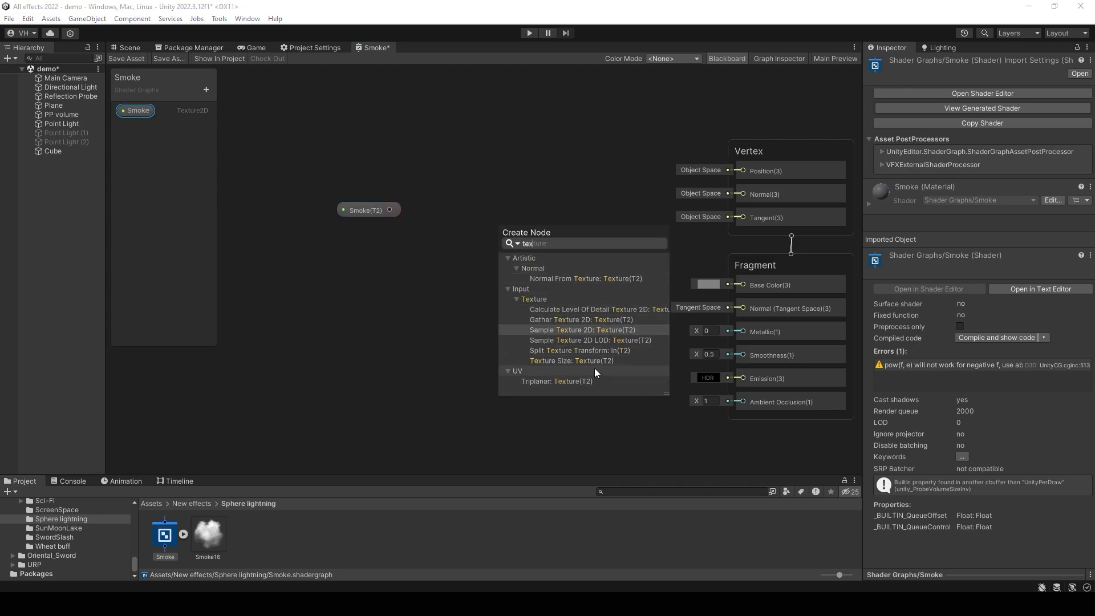
pyautogui.click(567, 330)
pyautogui.moveTo(546, 346); pyautogui.dragTo(360, 164)
pyautogui.moveTo(389, 108); pyautogui.dragTo(474, 188)
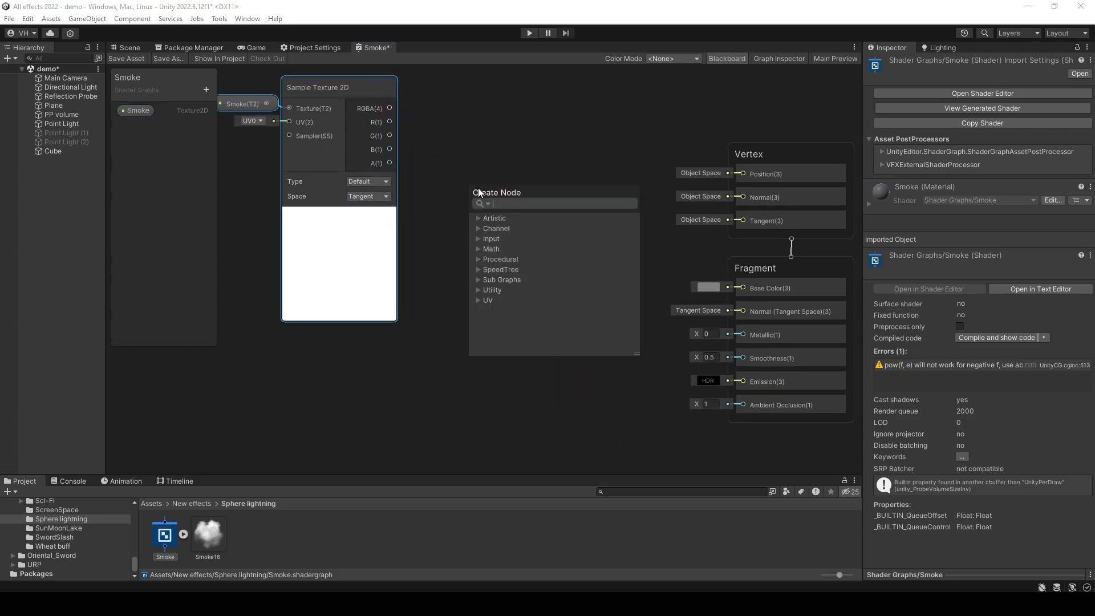
pyautogui.write('mul')
pyautogui.click(535, 290)
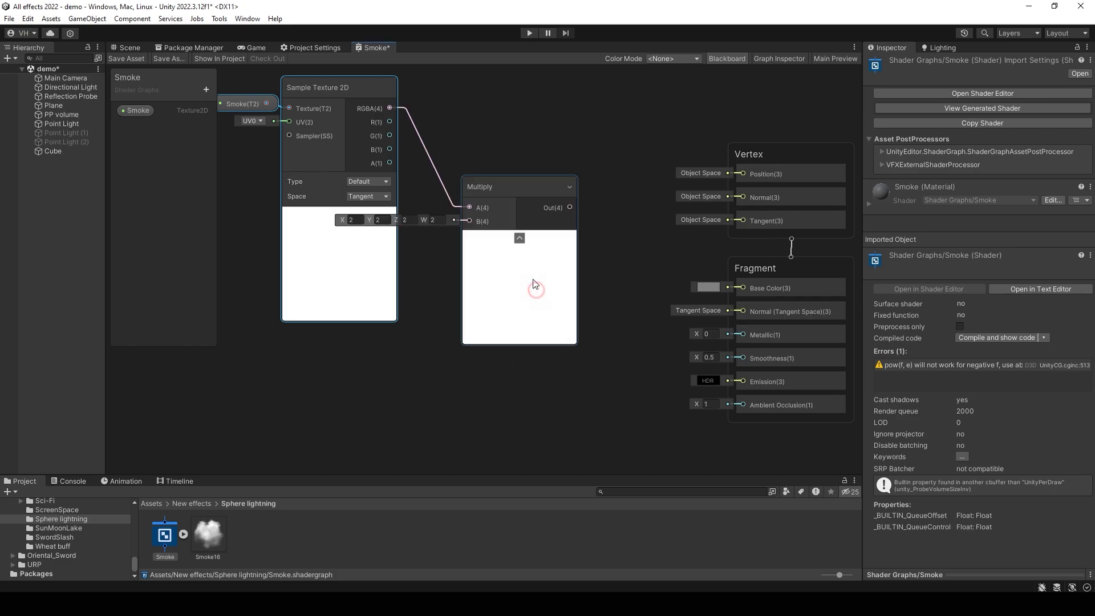
pyautogui.scroll(-3, 541, 228)
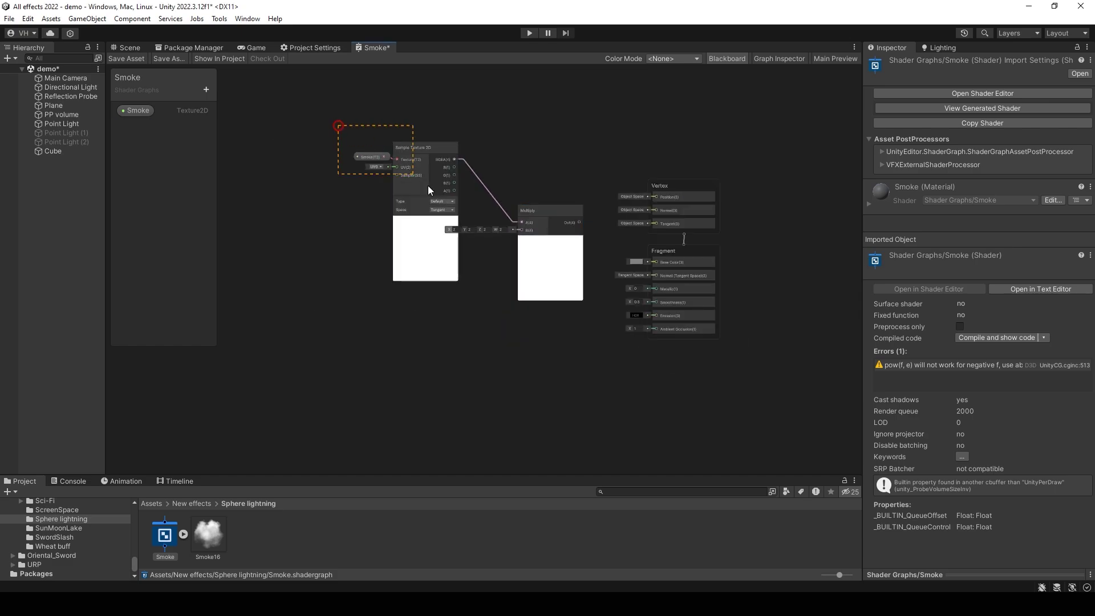
pyautogui.moveTo(427, 186); pyautogui.dragTo(366, 169)
pyautogui.moveTo(557, 262); pyautogui.dragTo(516, 252)
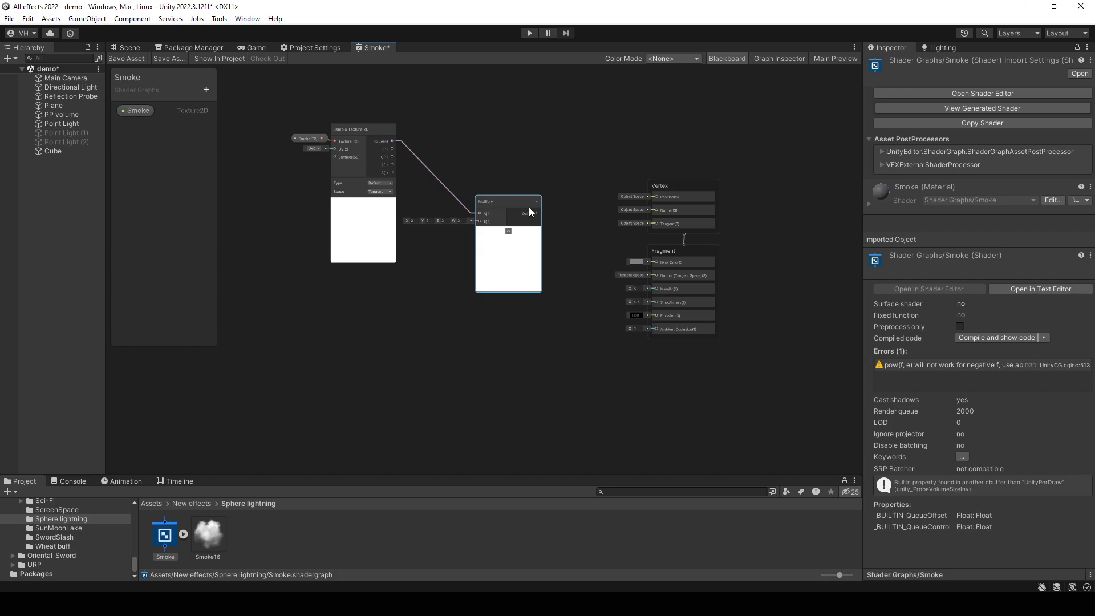
# Chain a second Multiply node with Vertex Color wired into its B input.
pyautogui.moveTo(537, 213); pyautogui.dragTo(536, 334)
pyautogui.write('multiply')
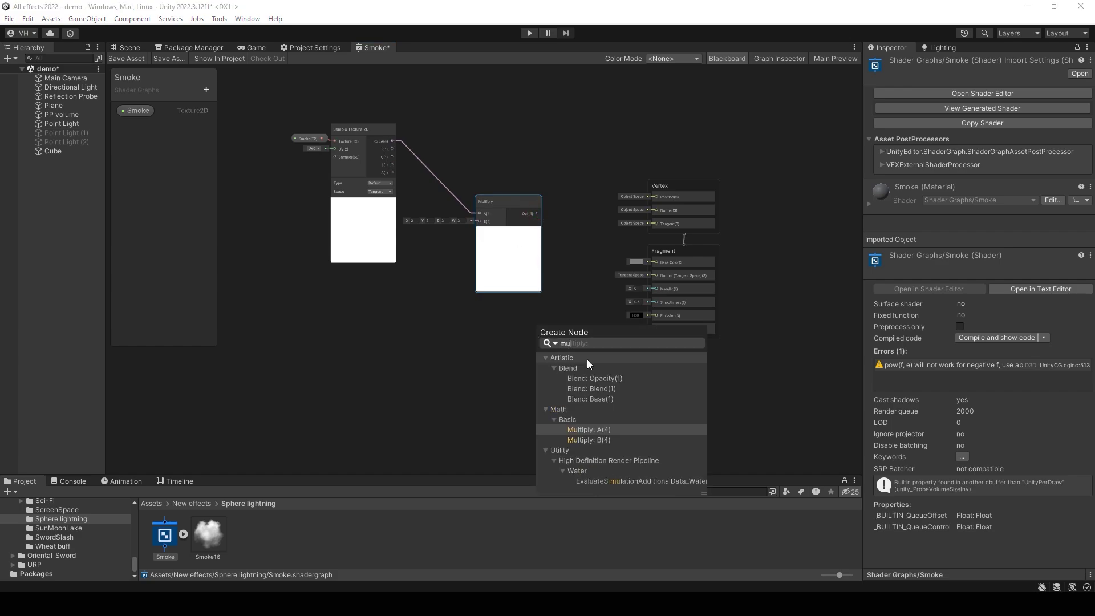
pyautogui.click(597, 431)
pyautogui.press('space')
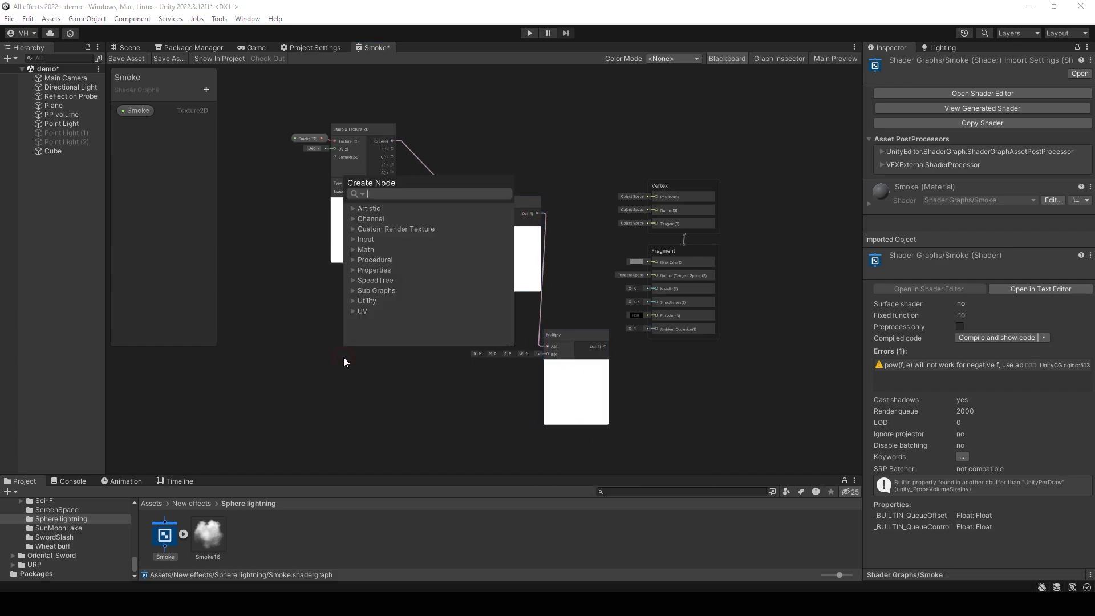
pyautogui.write('vertex')
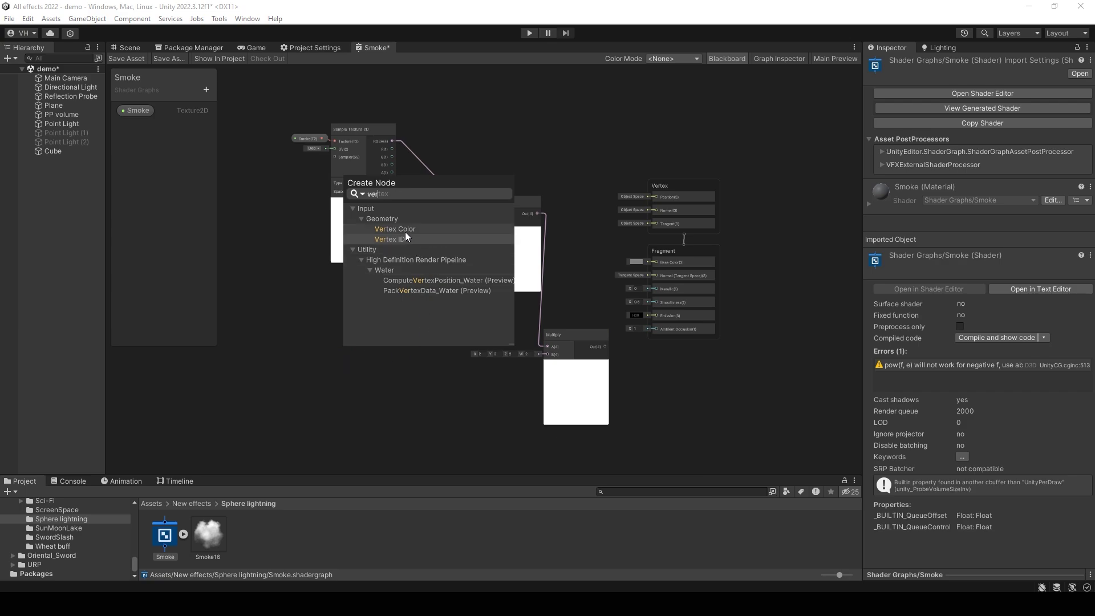
pyautogui.click(405, 231)
pyautogui.moveTo(407, 387); pyautogui.dragTo(546, 354)
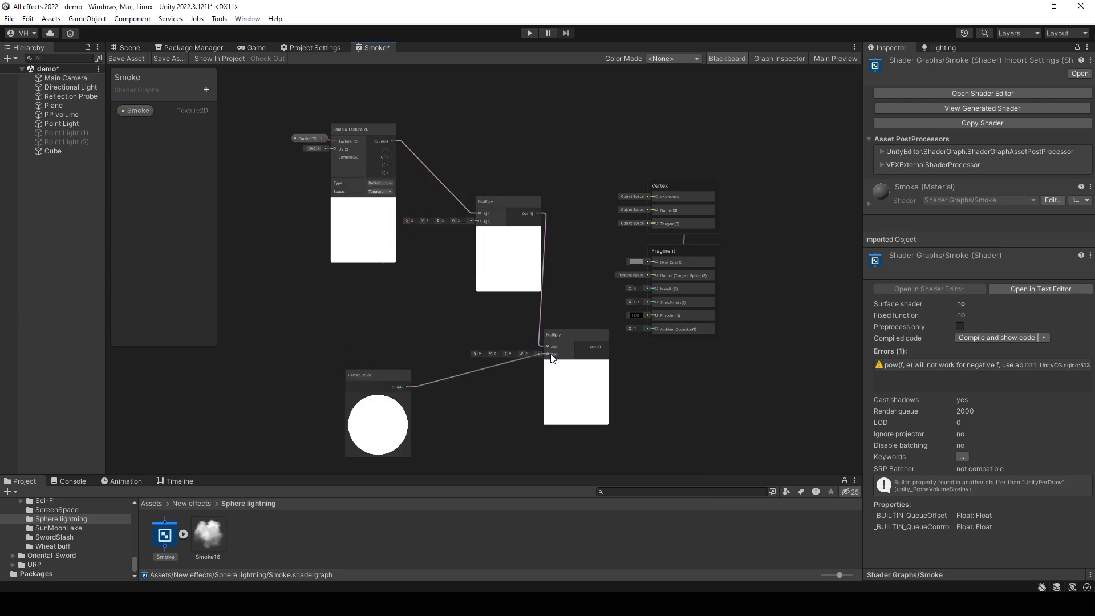
# Route the second Multiply's result into the Emission input.
pyautogui.moveTo(525, 287); pyautogui.dragTo(503, 279)
pyautogui.scroll(3, 598, 348)
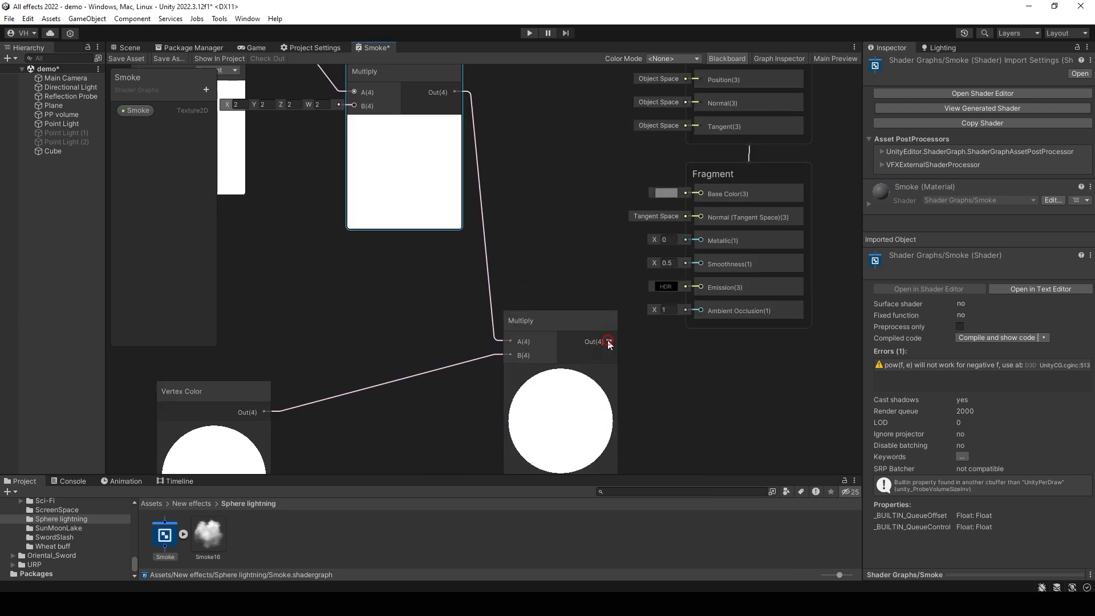
pyautogui.moveTo(611, 341); pyautogui.dragTo(685, 286)
pyautogui.scroll(-3, 684, 378)
# Set the graph's Surface Type to Transparent in Graph Settings.
pyautogui.click(780, 58)
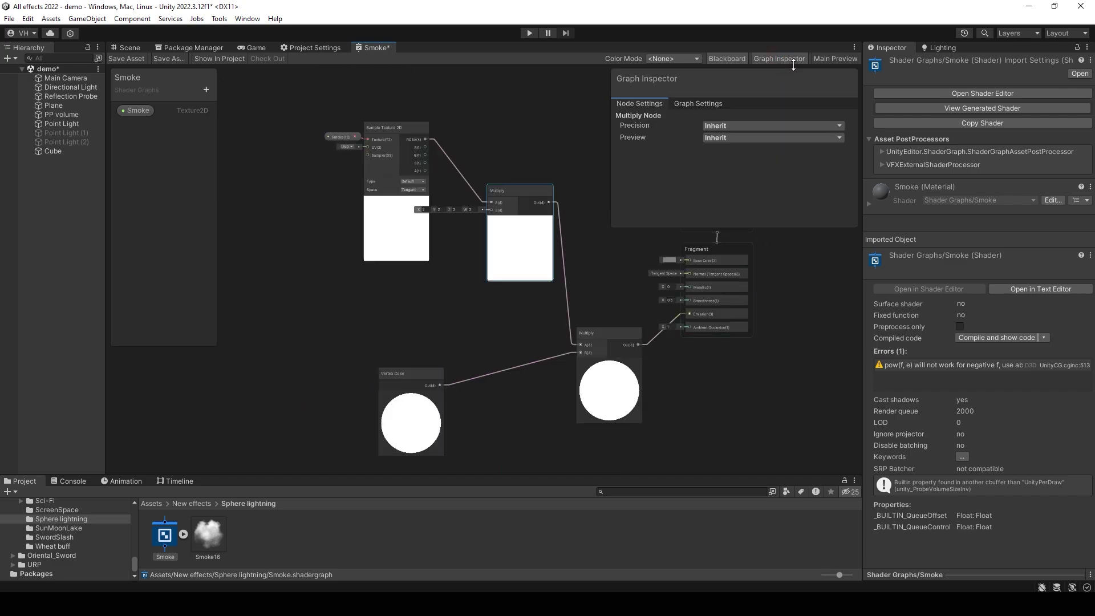
pyautogui.click(819, 60)
pyautogui.click(819, 60)
pyautogui.click(698, 104)
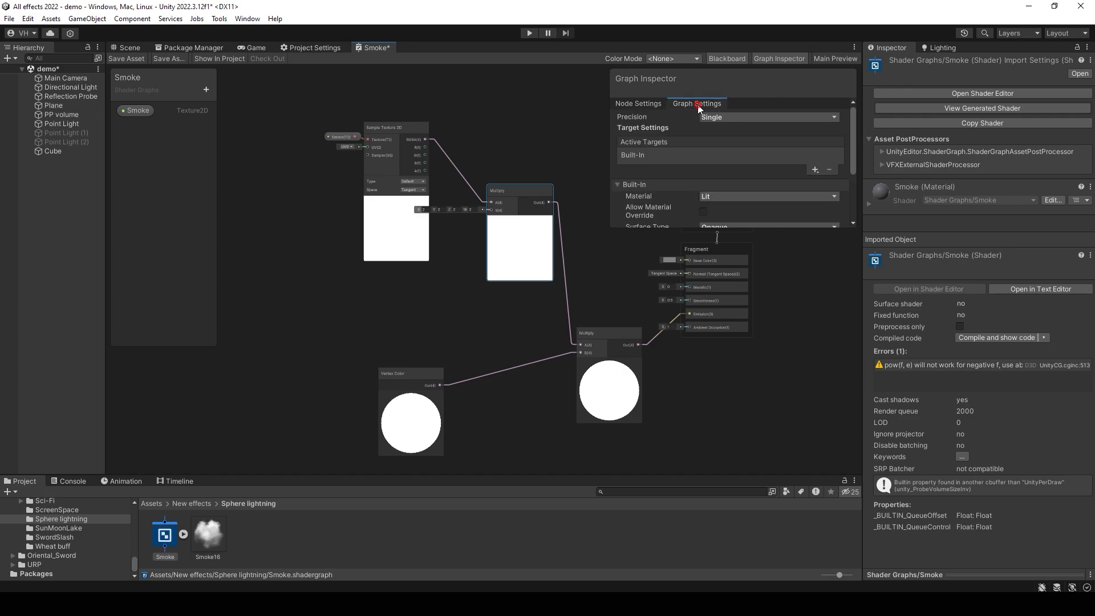
pyautogui.scroll(-3, 724, 163)
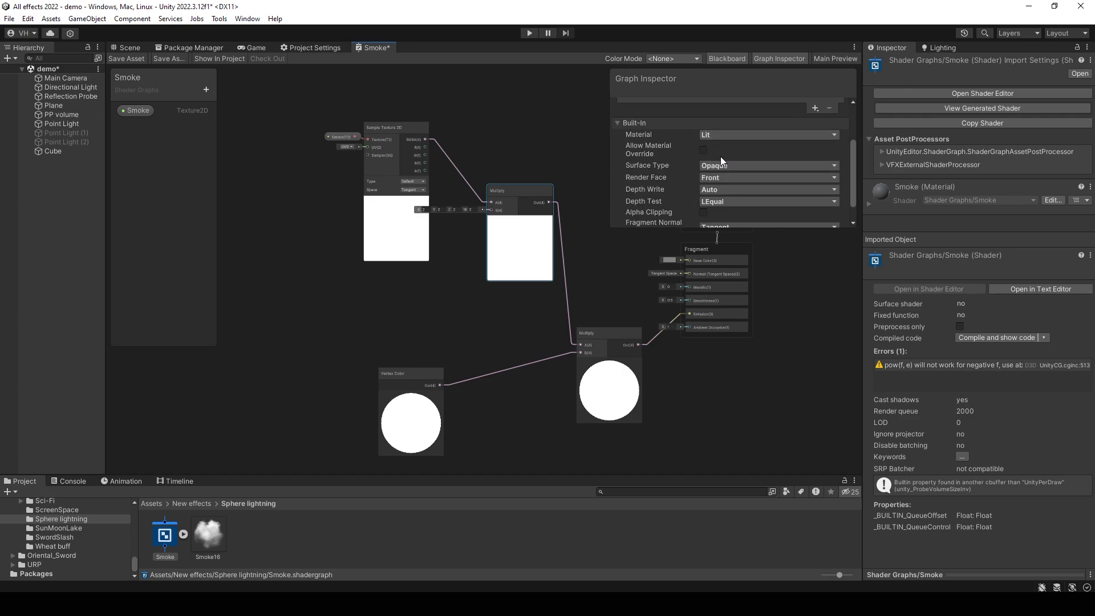
pyautogui.click(717, 135)
pyautogui.click(783, 165)
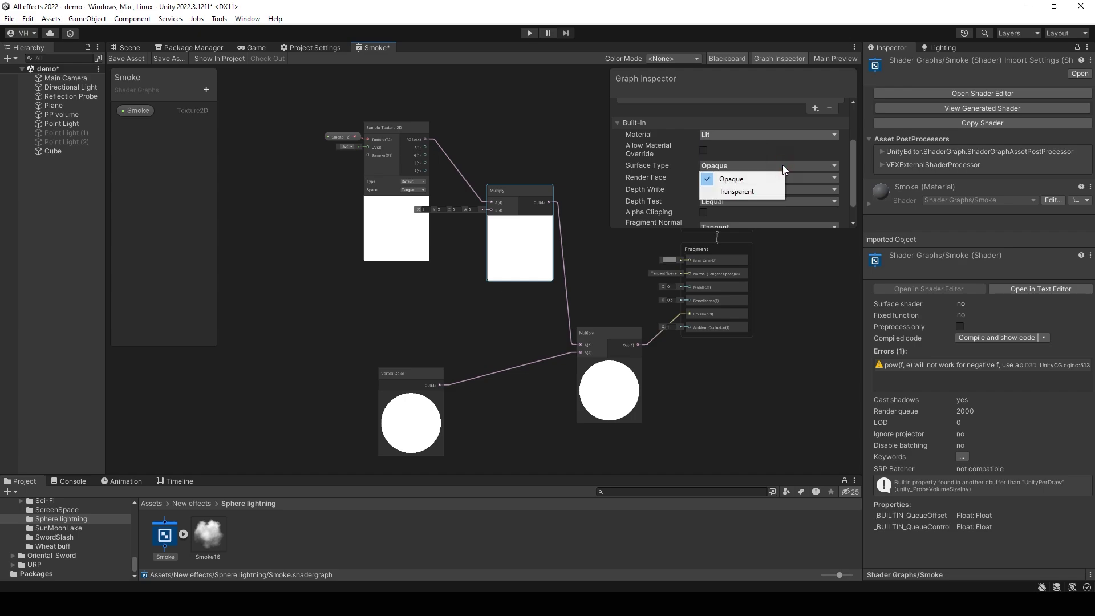
pyautogui.click(747, 188)
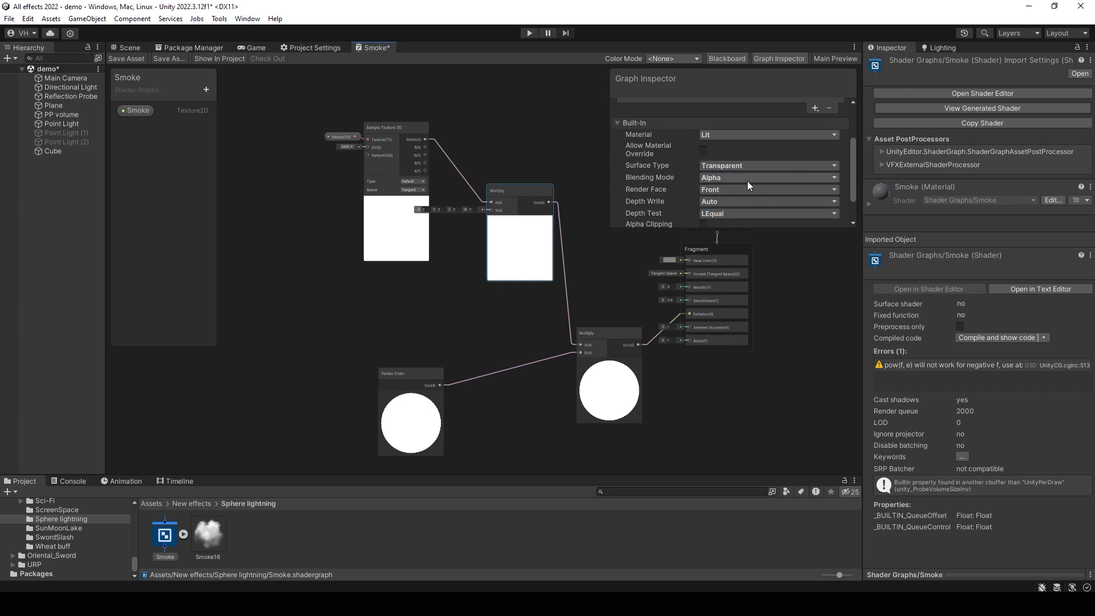
# Set Render Face to Both and close the Graph Inspector.
pyautogui.scroll(-2, 761, 190)
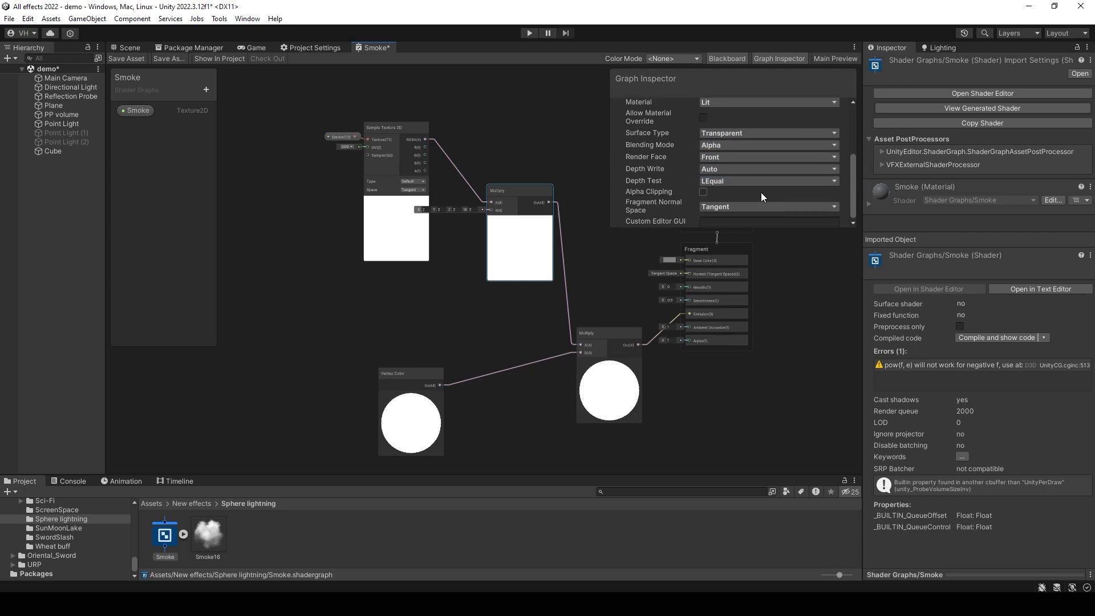
pyautogui.click(721, 159)
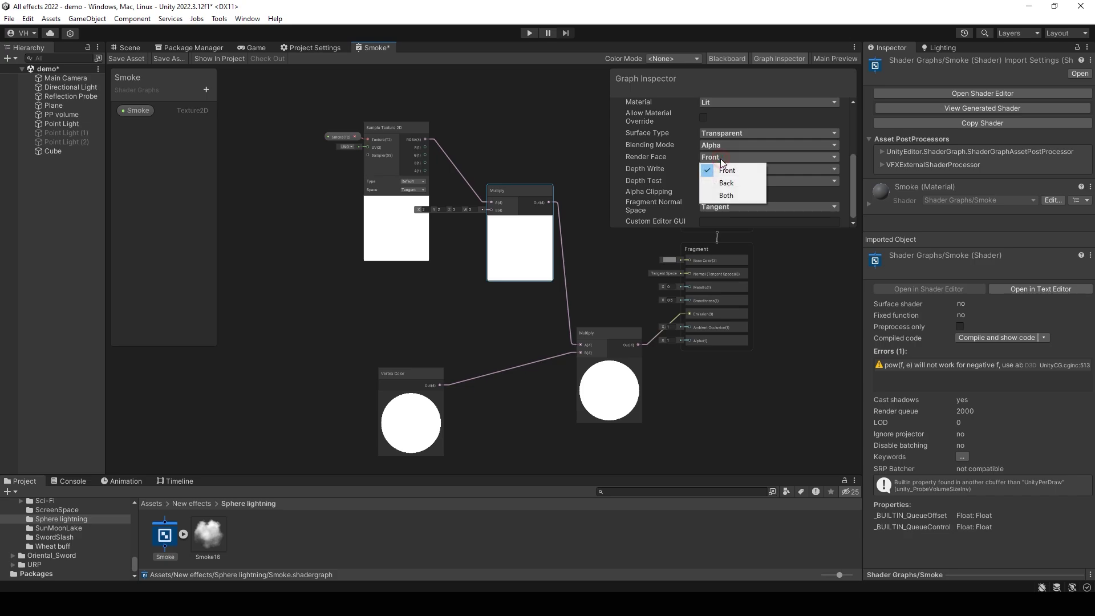
pyautogui.click(730, 195)
pyautogui.click(779, 58)
pyautogui.scroll(-2, 516, 260)
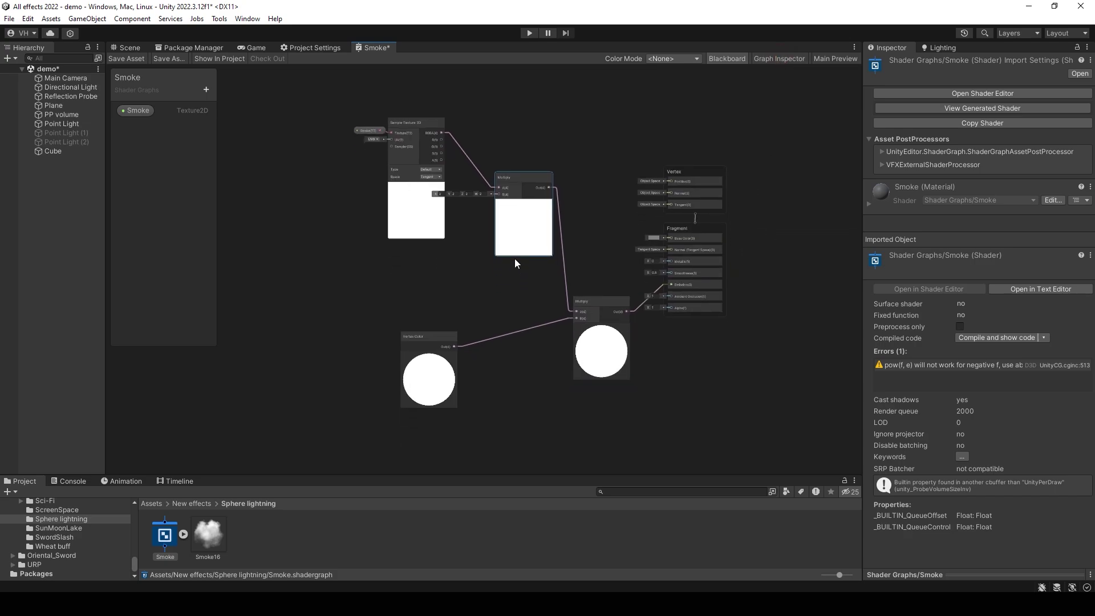
# Rearrange the nodes and add a Split node fed by Vertex Color.
pyautogui.click(387, 118)
pyautogui.moveTo(585, 374); pyautogui.dragTo(587, 376)
pyautogui.moveTo(579, 350); pyautogui.dragTo(420, 329)
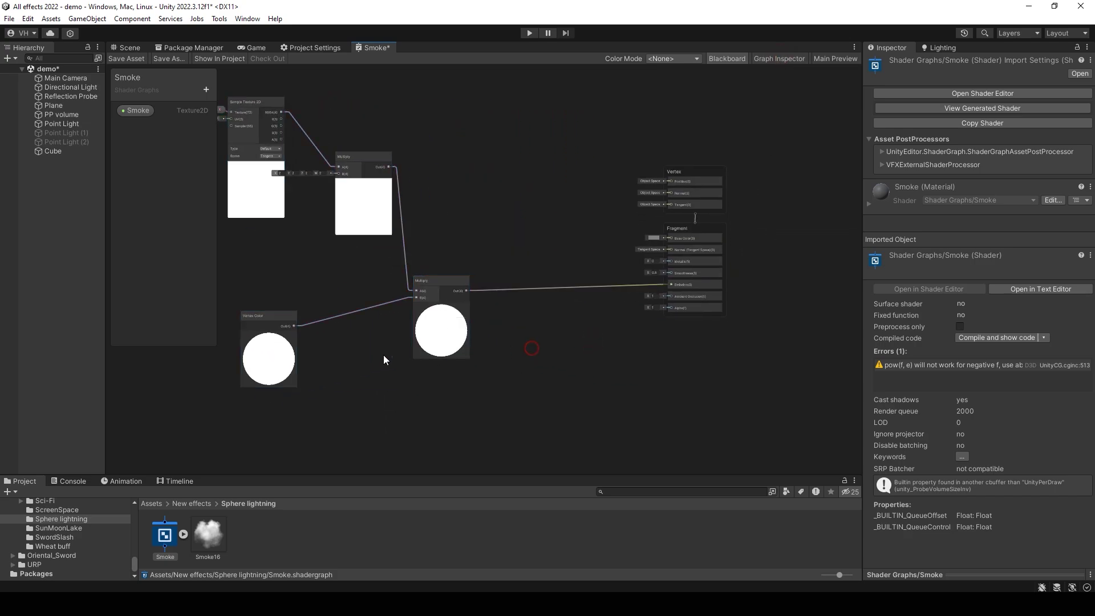
pyautogui.moveTo(297, 326); pyautogui.dragTo(350, 365)
pyautogui.write('spli')
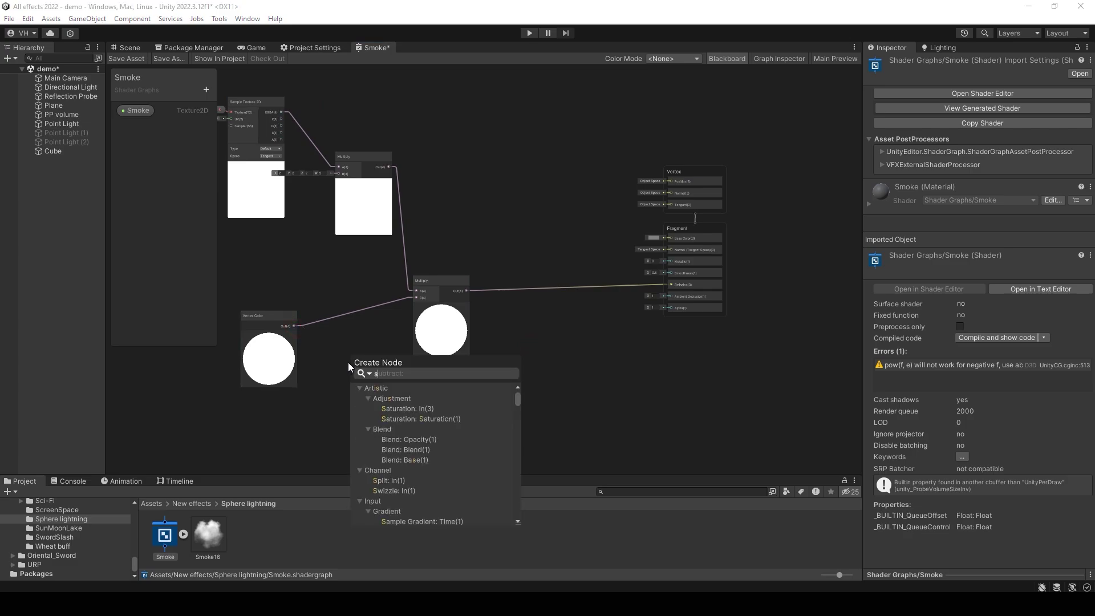
pyautogui.click(382, 396)
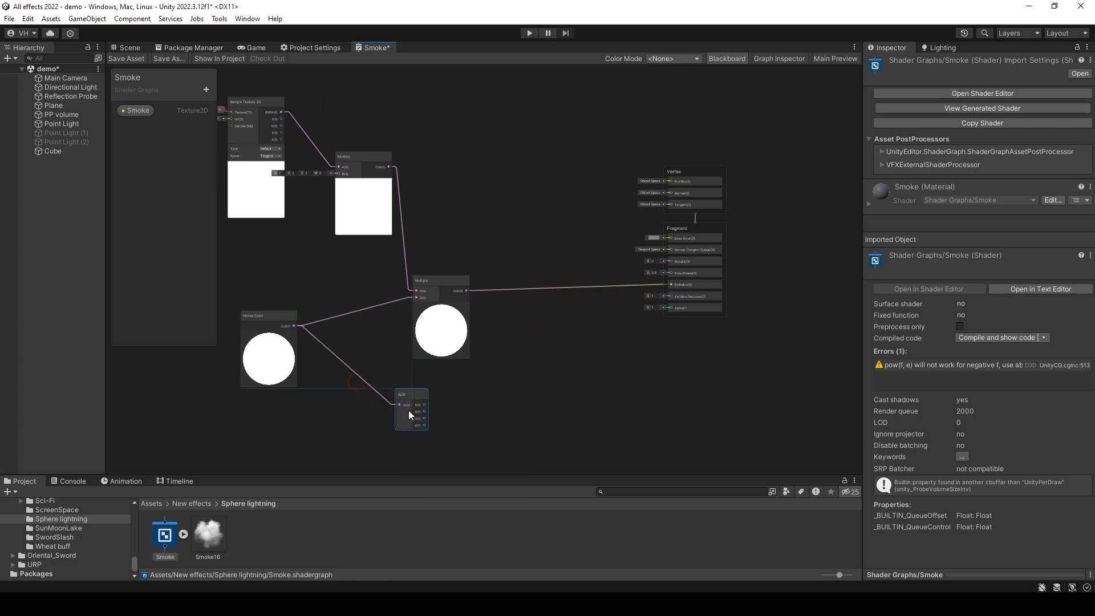
pyautogui.scroll(3, 532, 352)
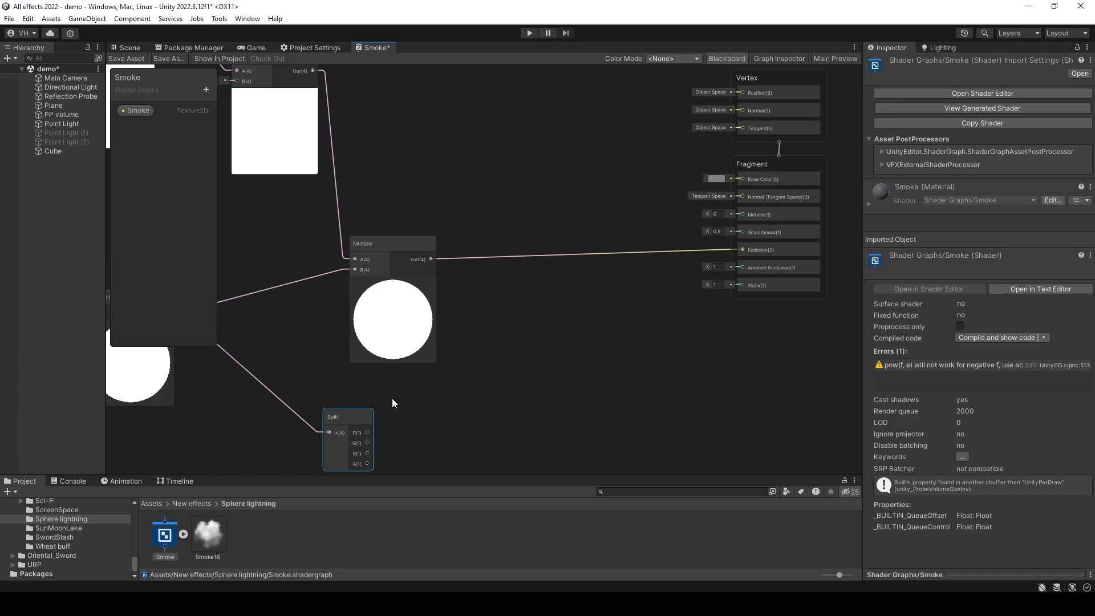
pyautogui.scroll(-2, 393, 403)
pyautogui.moveTo(349, 418); pyautogui.dragTo(368, 423)
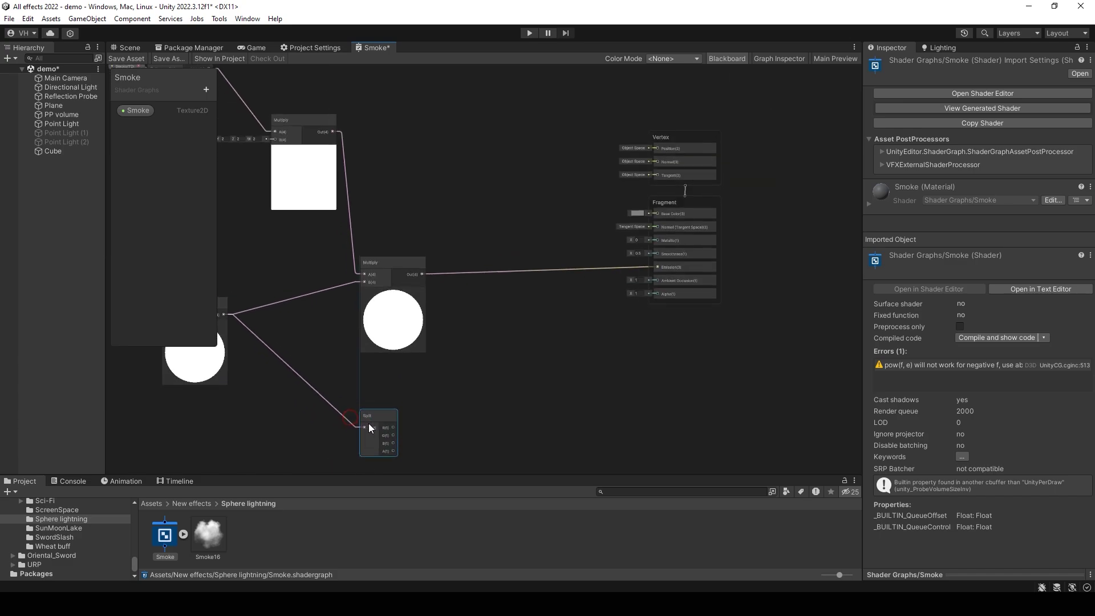
# Multiply the sampled texture's alpha by the Split node's A output.
pyautogui.press('space')
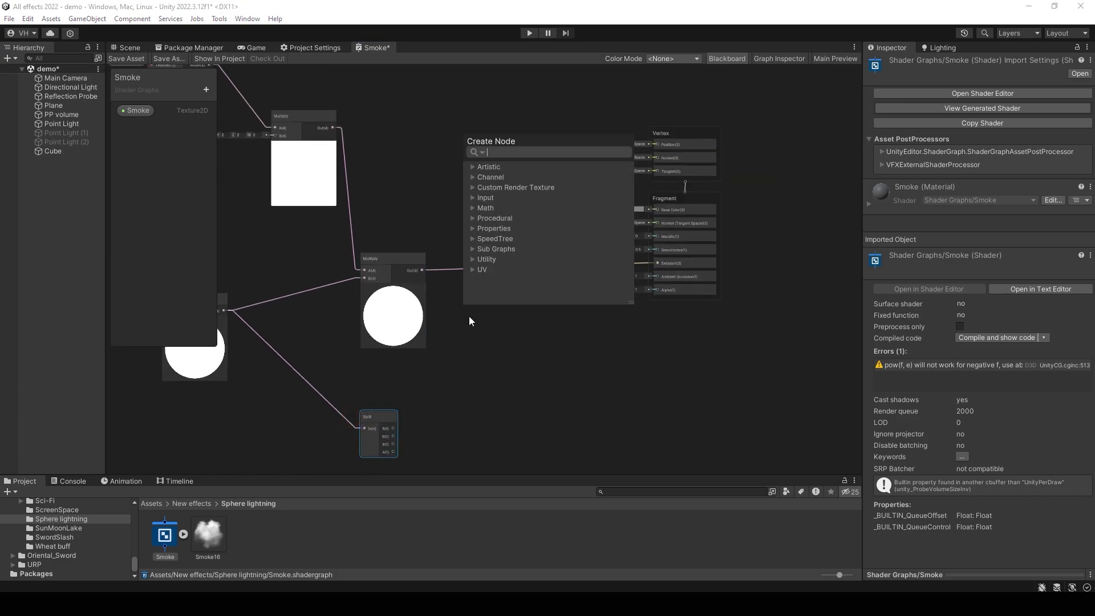
pyautogui.write('mul')
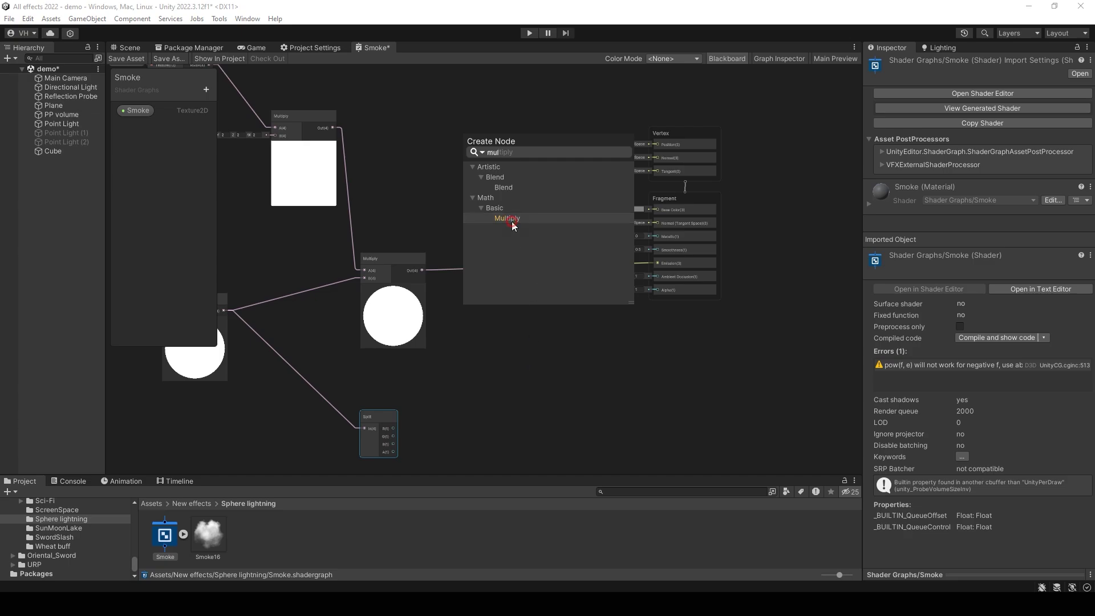
pyautogui.click(509, 219)
pyautogui.moveTo(227, 110); pyautogui.dragTo(398, 184, button='middle')
pyautogui.scroll(1, 398, 185)
pyautogui.moveTo(392, 174); pyautogui.dragTo(692, 301)
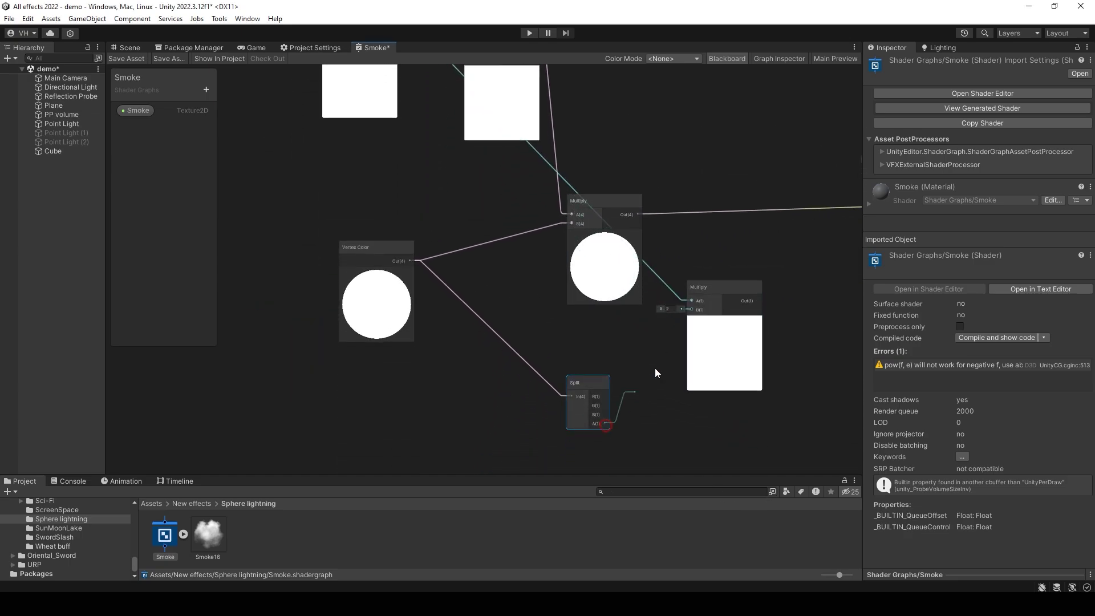
pyautogui.moveTo(787, 325); pyautogui.dragTo(598, 364, button='middle')
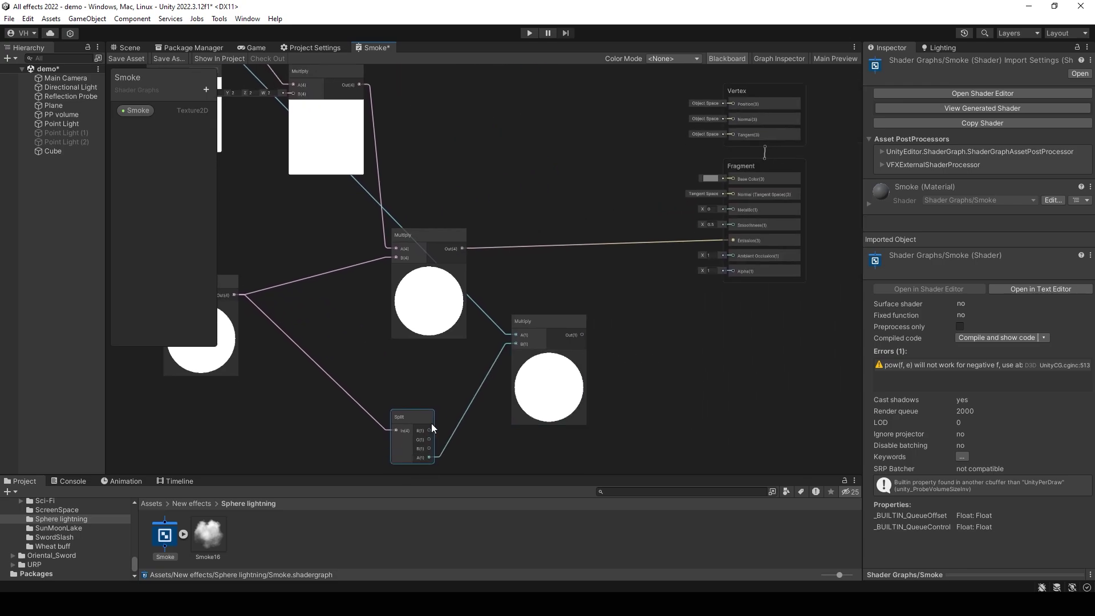
# Feed the combined alpha into Fragment Alpha and save the Smoke shader graph.
pyautogui.moveTo(431, 423); pyautogui.dragTo(480, 395, button='middle')
pyautogui.click(480, 395)
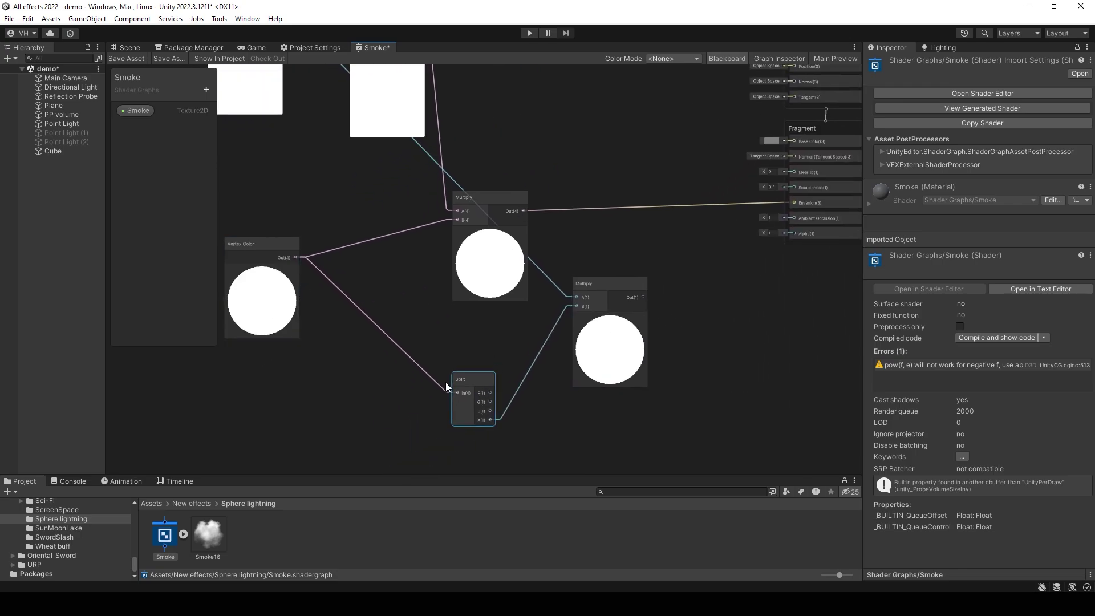
pyautogui.moveTo(646, 324); pyautogui.dragTo(491, 368, button='middle')
pyautogui.moveTo(487, 342); pyautogui.dragTo(615, 283)
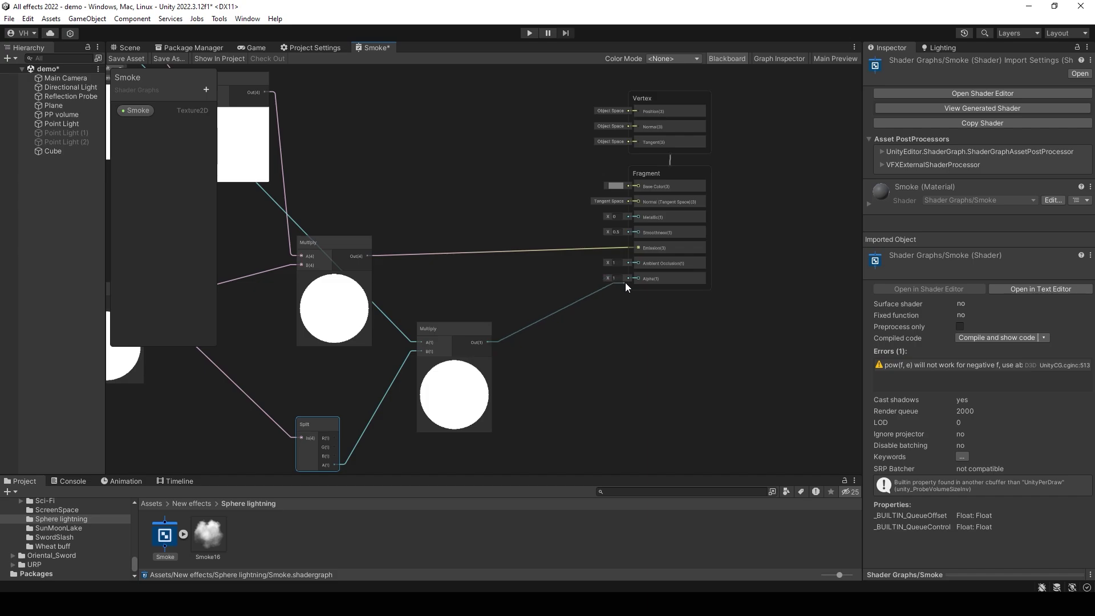
pyautogui.moveTo(625, 282); pyautogui.dragTo(636, 278)
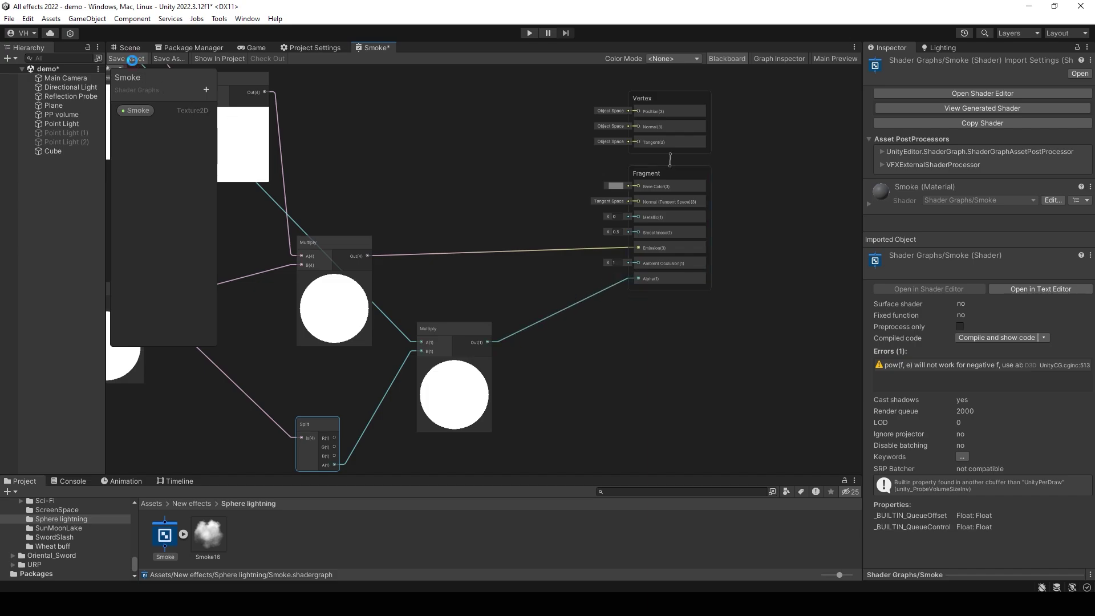
pyautogui.click(131, 59)
# Create a Shader Graphs_Smoke material from the Smoke shader.
pyautogui.click(130, 49)
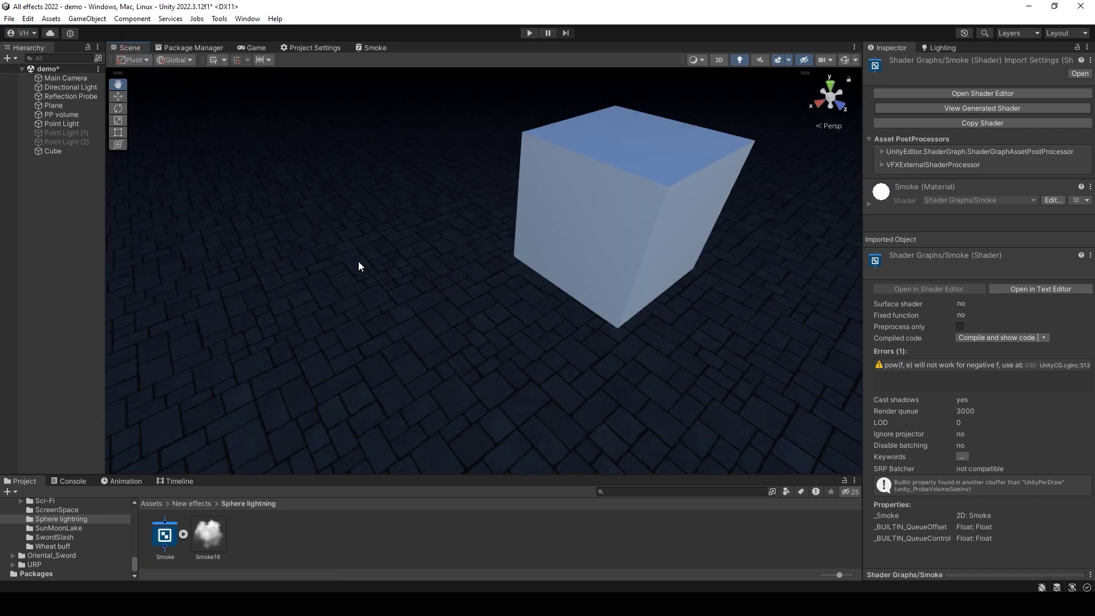
pyautogui.rightClick(165, 535)
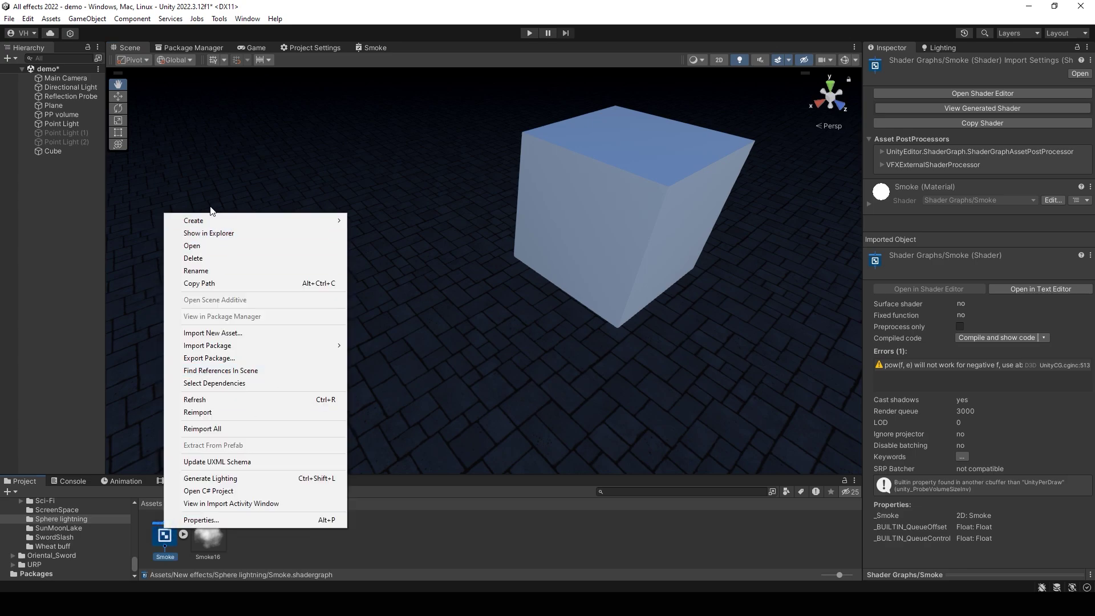
pyautogui.moveTo(213, 220)
pyautogui.click(390, 351)
pyautogui.click(307, 532)
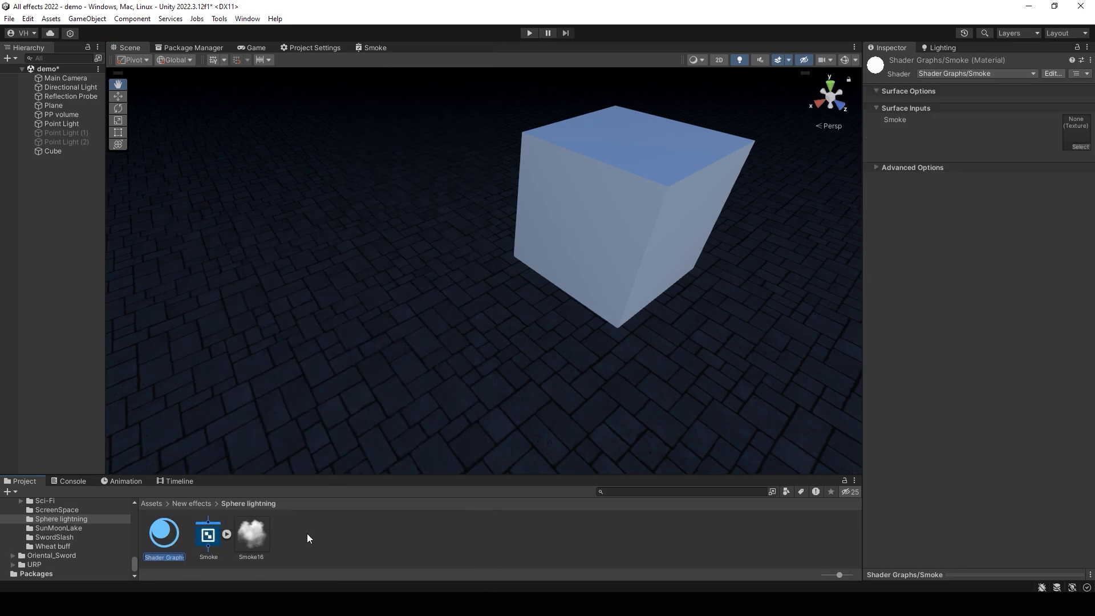
# Assign Smoke16 to the material's Smoke texture slot.
pyautogui.click(166, 533)
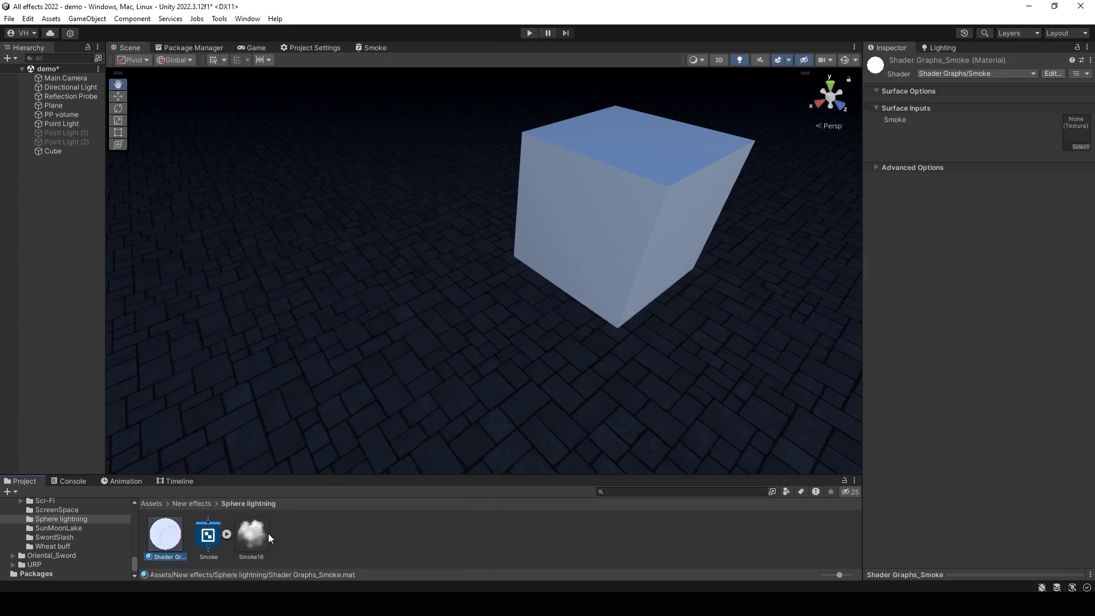
pyautogui.moveTo(266, 532); pyautogui.dragTo(1000, 155)
pyautogui.moveTo(1075, 139); pyautogui.dragTo(1075, 139)
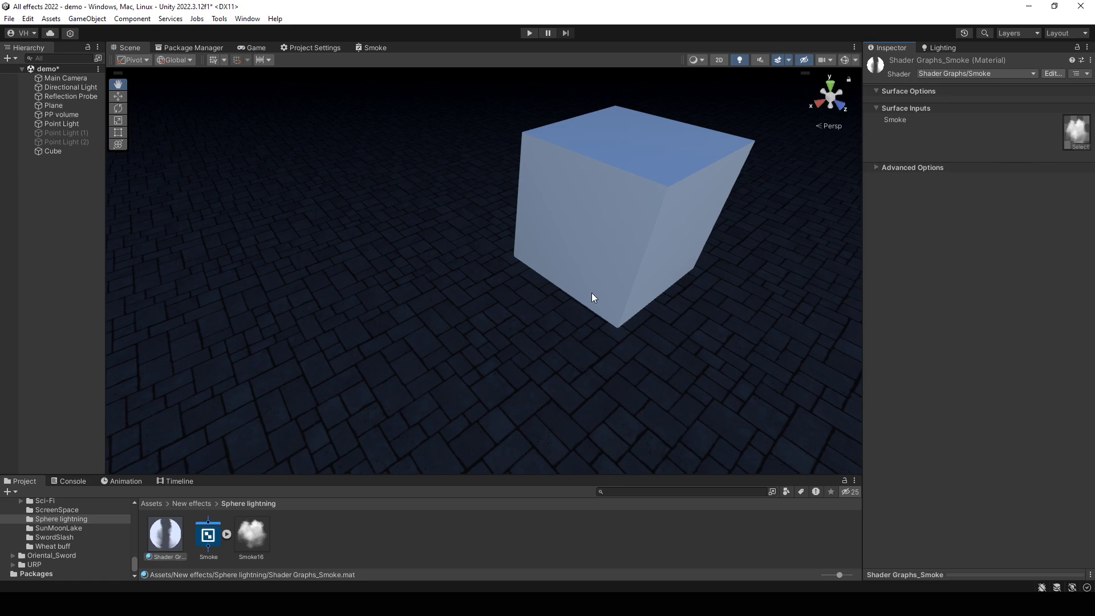
# Add a Particle System to the scene and move it beside the cube.
pyautogui.rightClick(68, 197)
pyautogui.moveTo(91, 413)
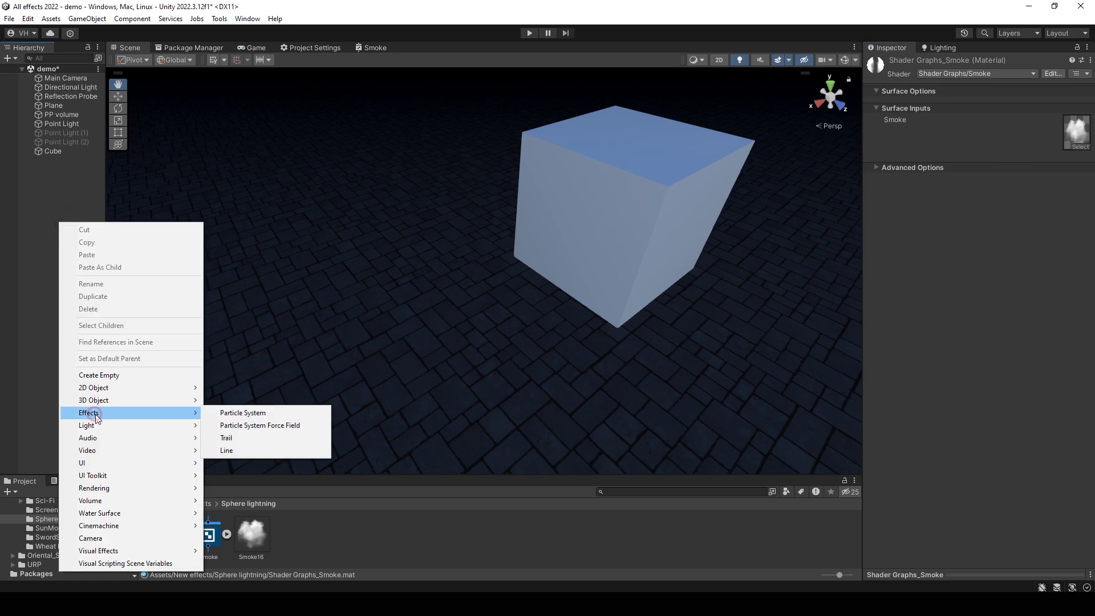
pyautogui.click(249, 415)
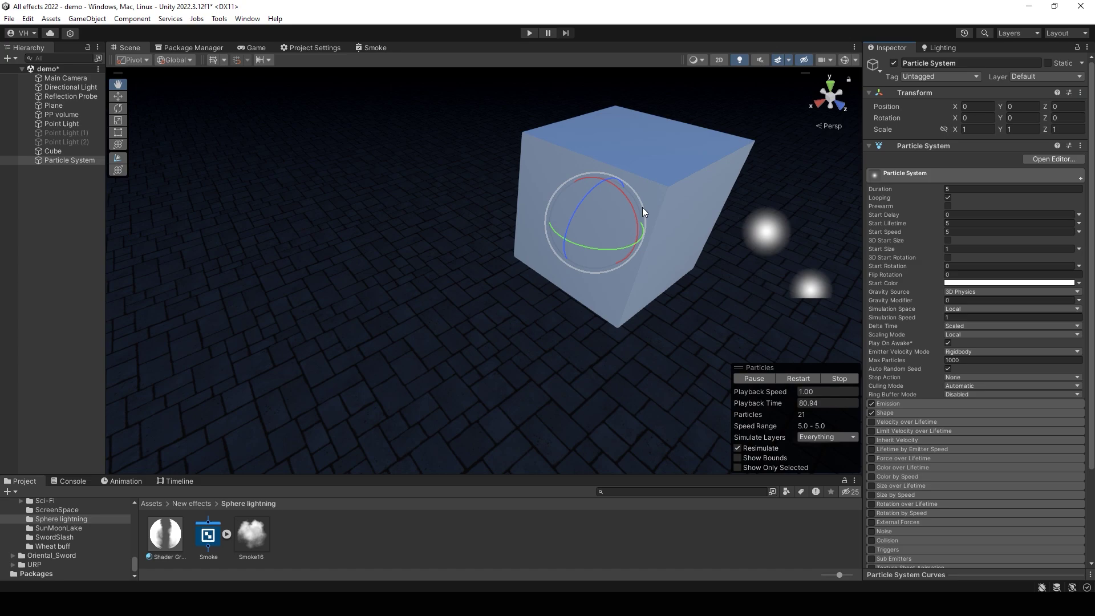
pyautogui.press('w')
pyautogui.moveTo(590, 238); pyautogui.dragTo(490, 324)
pyautogui.scroll(-10, 969, 342)
pyautogui.scroll(10, 969, 342)
# Set Start Speed to 0 and make particles fade in and out over lifetime.
pyautogui.click(957, 224)
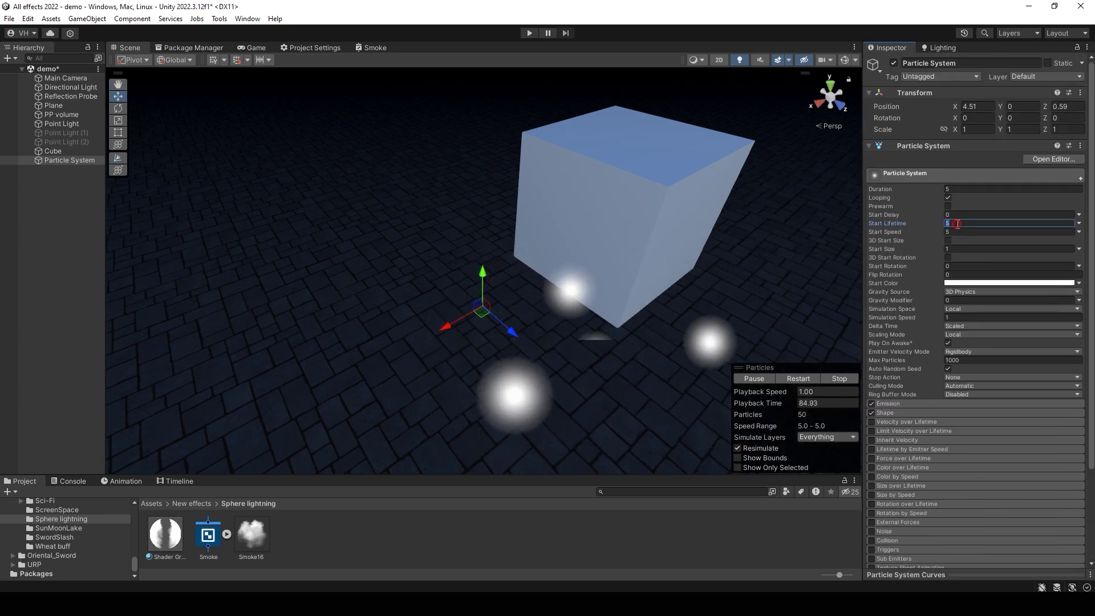
pyautogui.press('Tab')
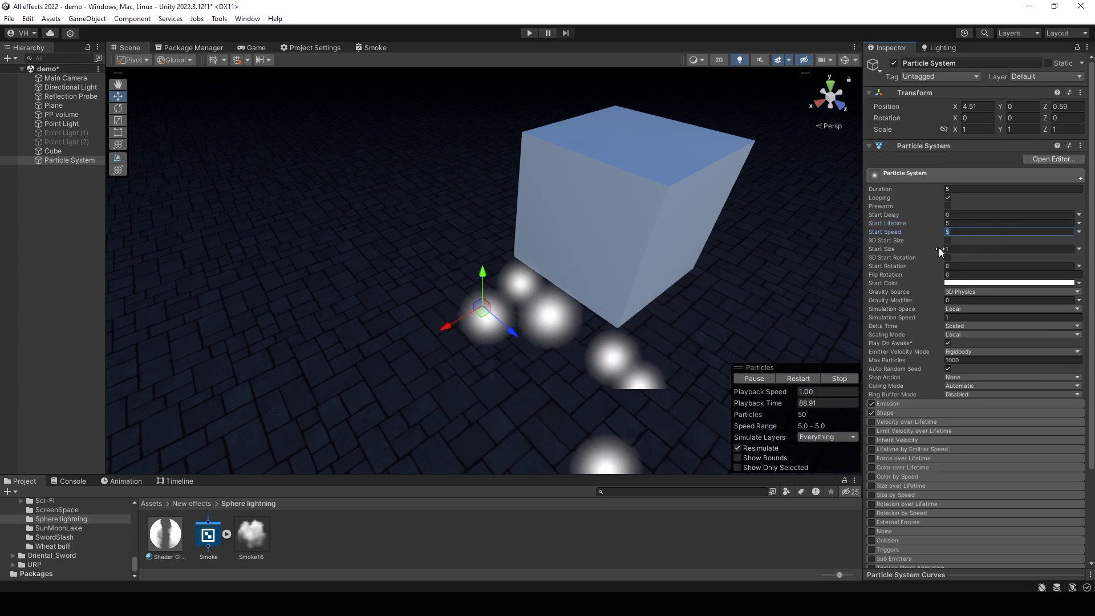
pyautogui.write('0')
pyautogui.scroll(-3, 895, 411)
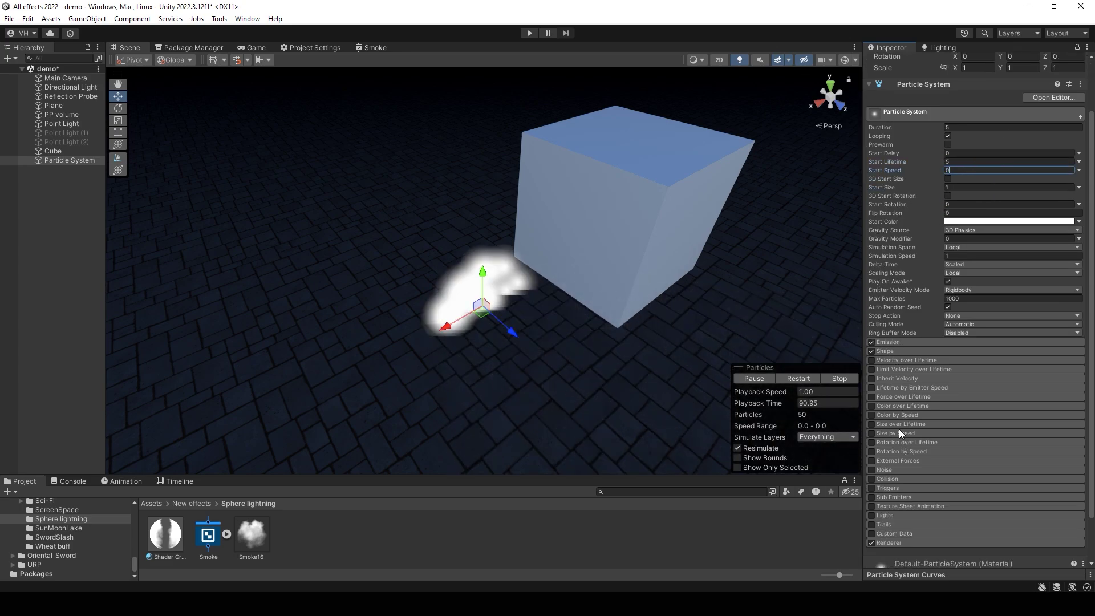
pyautogui.click(890, 406)
pyautogui.click(964, 416)
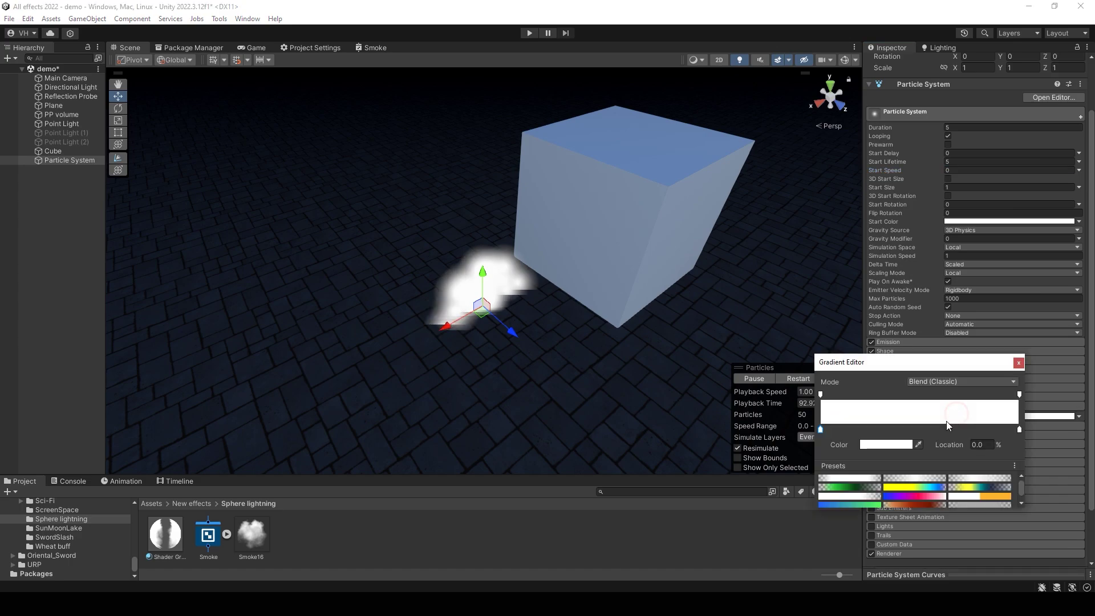
pyautogui.click(851, 477)
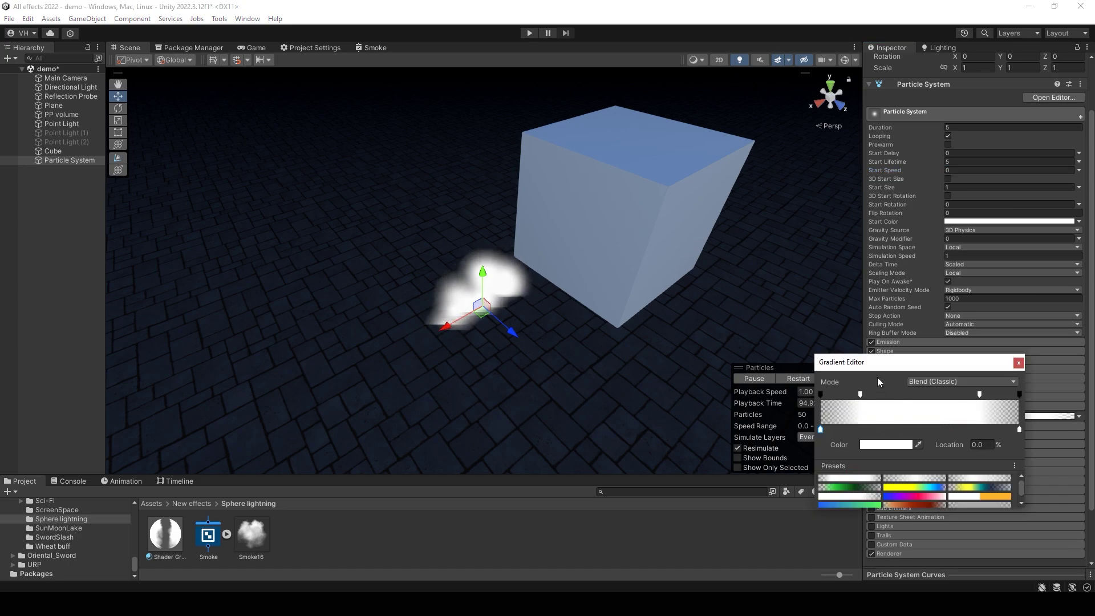
# Make the particles emit from a Box shape scaled 15 on X and Z.
pyautogui.click(1018, 363)
pyautogui.click(906, 351)
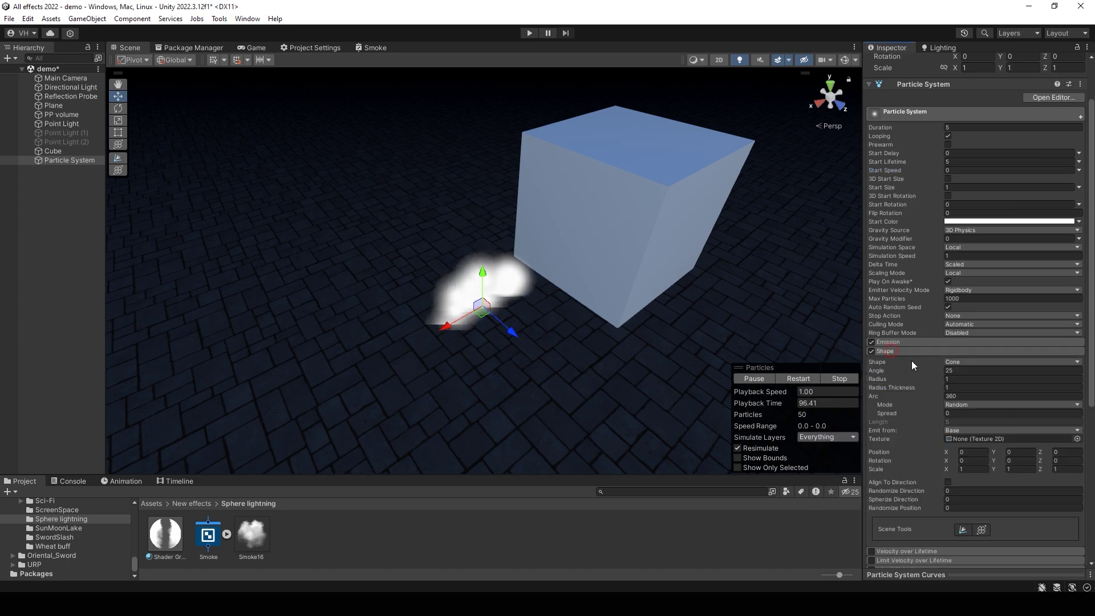
pyautogui.click(965, 362)
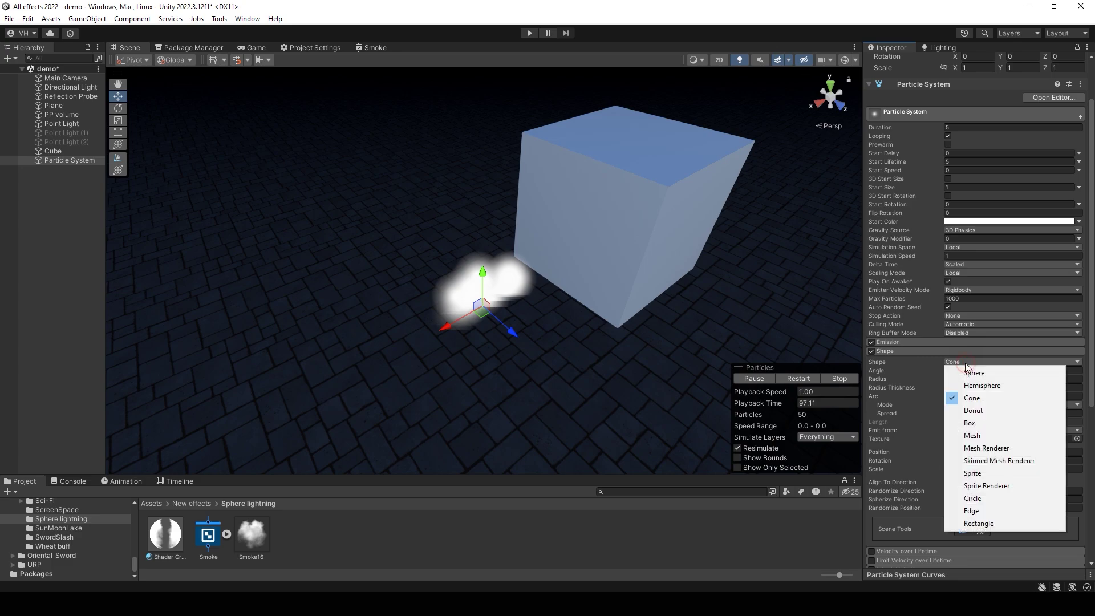
pyautogui.click(973, 423)
pyautogui.click(966, 409)
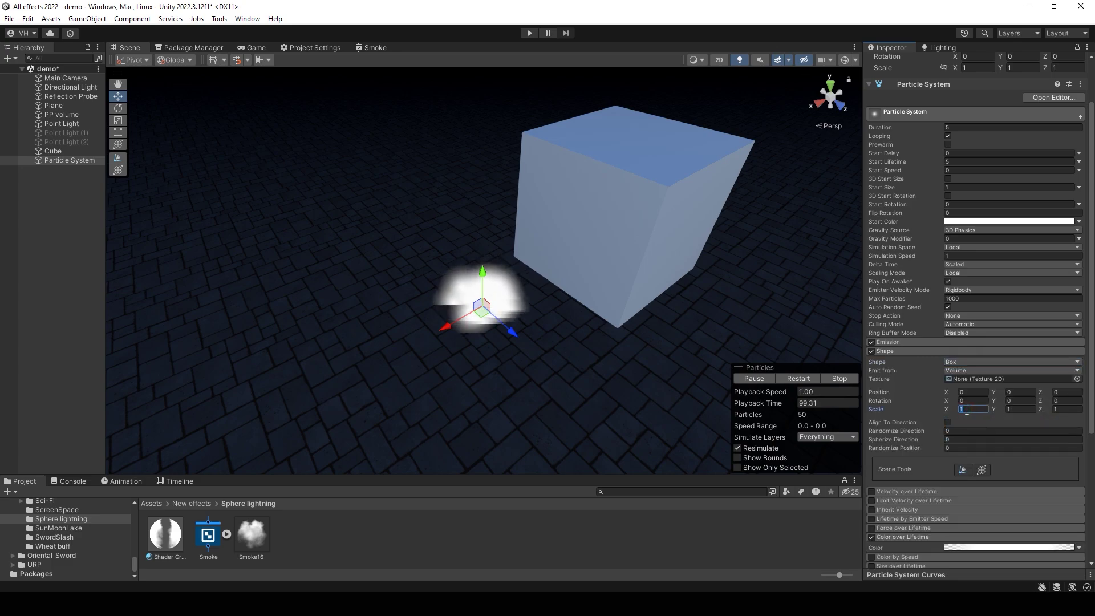
pyautogui.write('15')
pyautogui.press('Tab')
pyautogui.press('Tab')
pyautogui.write('15')
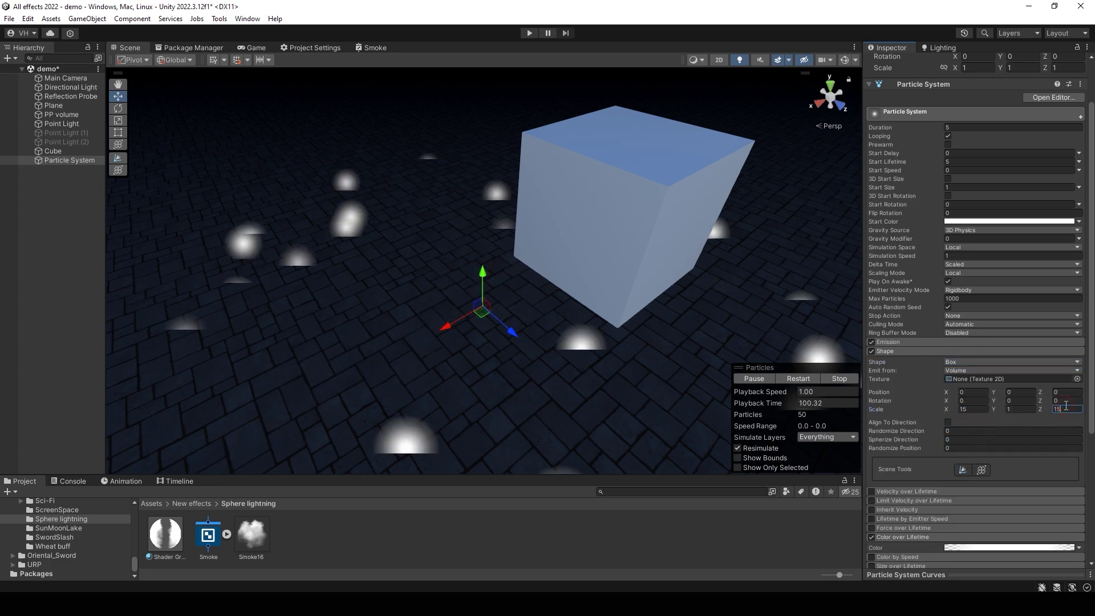
# Set Emission Rate over Time to 200 and Start Size to 5.
pyautogui.click(898, 343)
pyautogui.click(968, 352)
pyautogui.write('20')
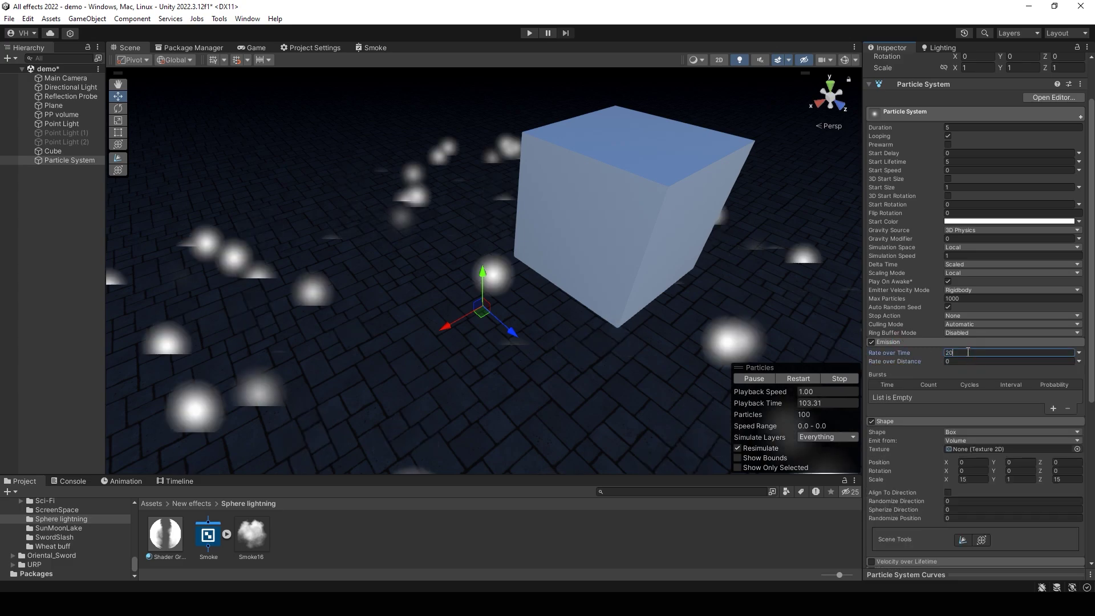
pyautogui.write('0')
pyautogui.scroll(3, 958, 235)
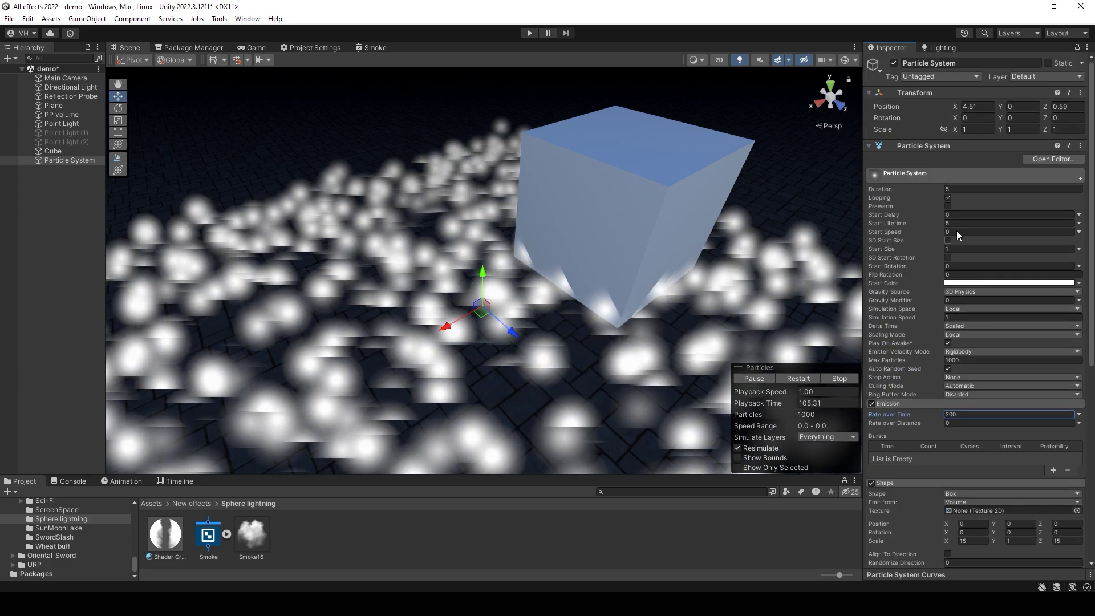
pyautogui.click(963, 250)
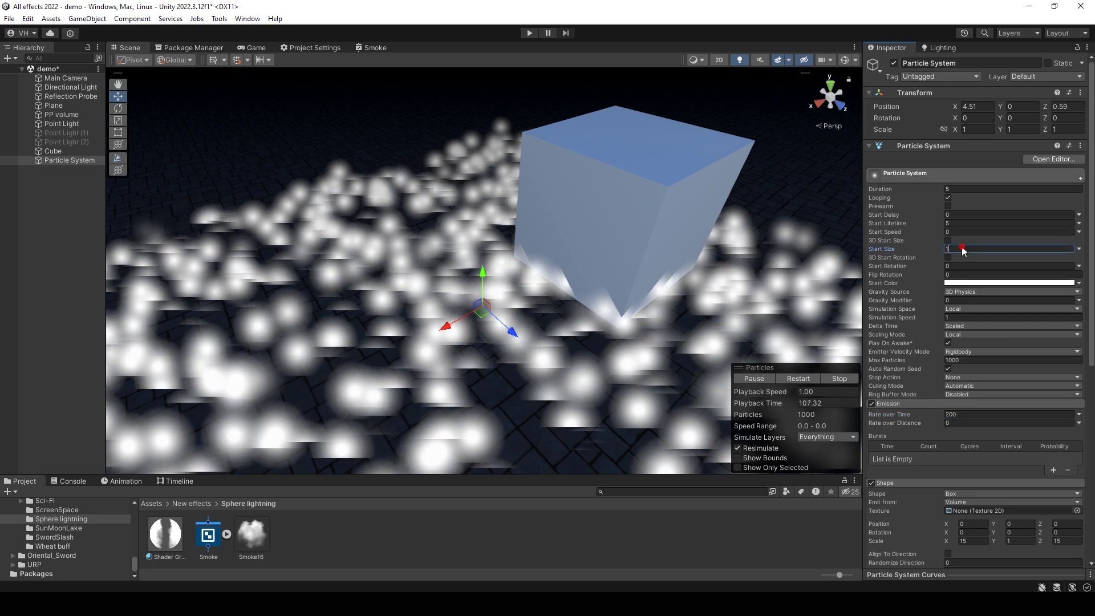
pyautogui.write('5')
pyautogui.scroll(-10, 941, 342)
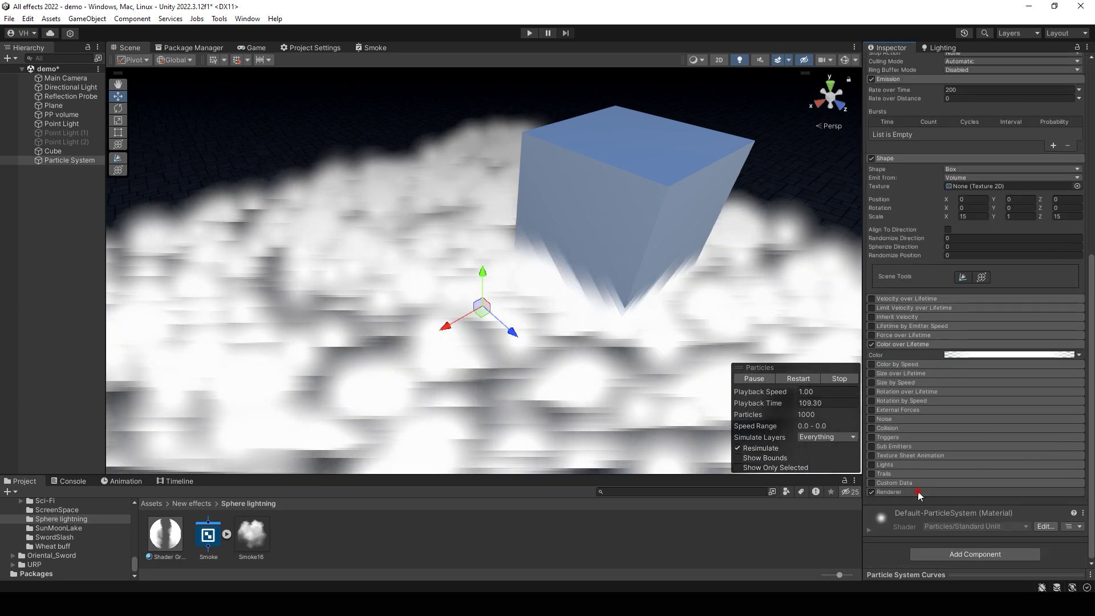
# Assign the Smoke shader graph as the particles' Renderer material and play the simulation.
pyautogui.click(918, 492)
pyautogui.click(178, 541)
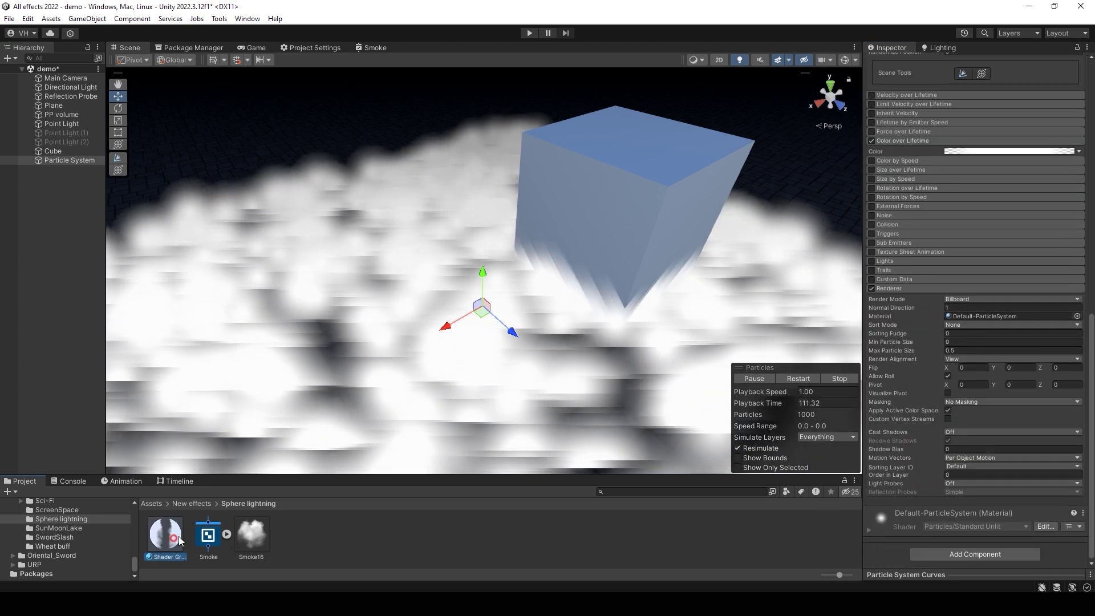
pyautogui.moveTo(179, 541); pyautogui.dragTo(947, 323)
pyautogui.click(794, 380)
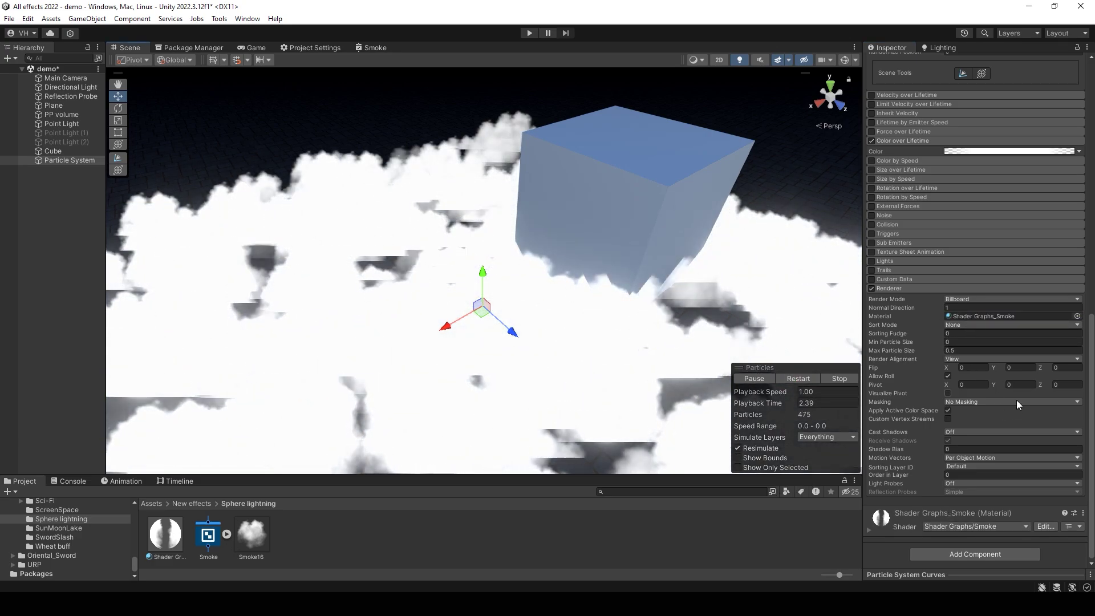
# Set the particle Start Color to a dark translucent blue (0F1014, alpha 36).
pyautogui.scroll(15, 960, 297)
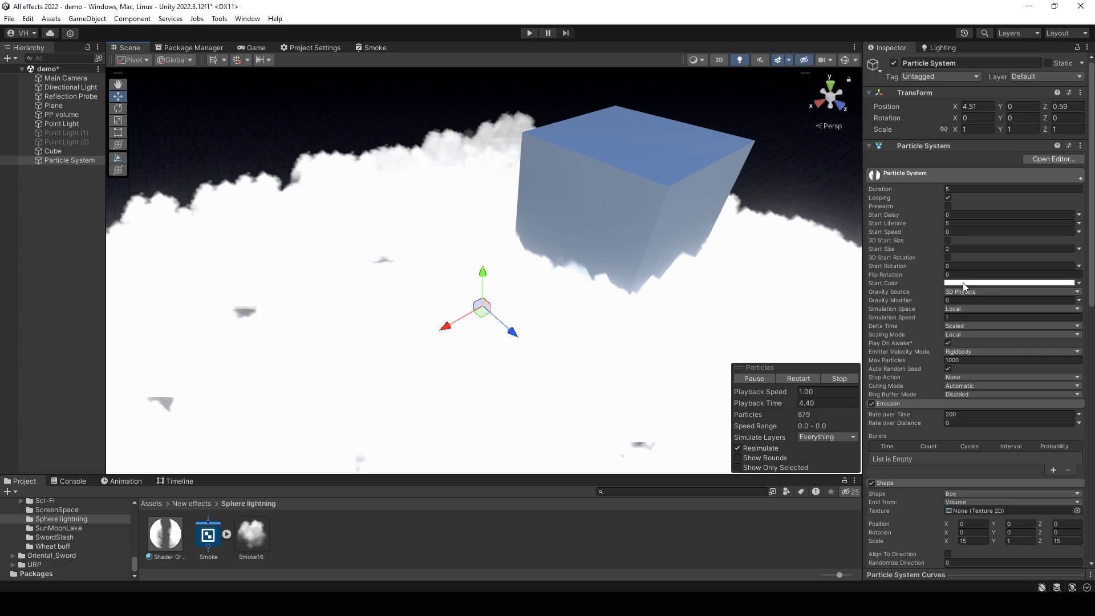
pyautogui.click(967, 283)
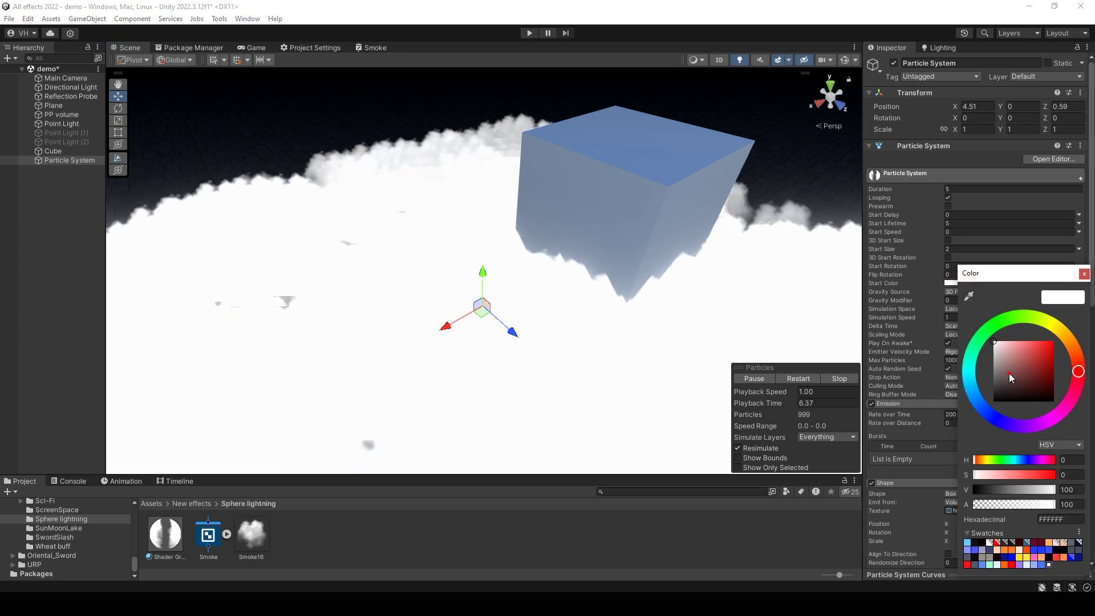
pyautogui.click(1003, 380)
pyautogui.click(984, 410)
pyautogui.click(1019, 381)
pyautogui.moveTo(1018, 381); pyautogui.dragTo(1012, 392)
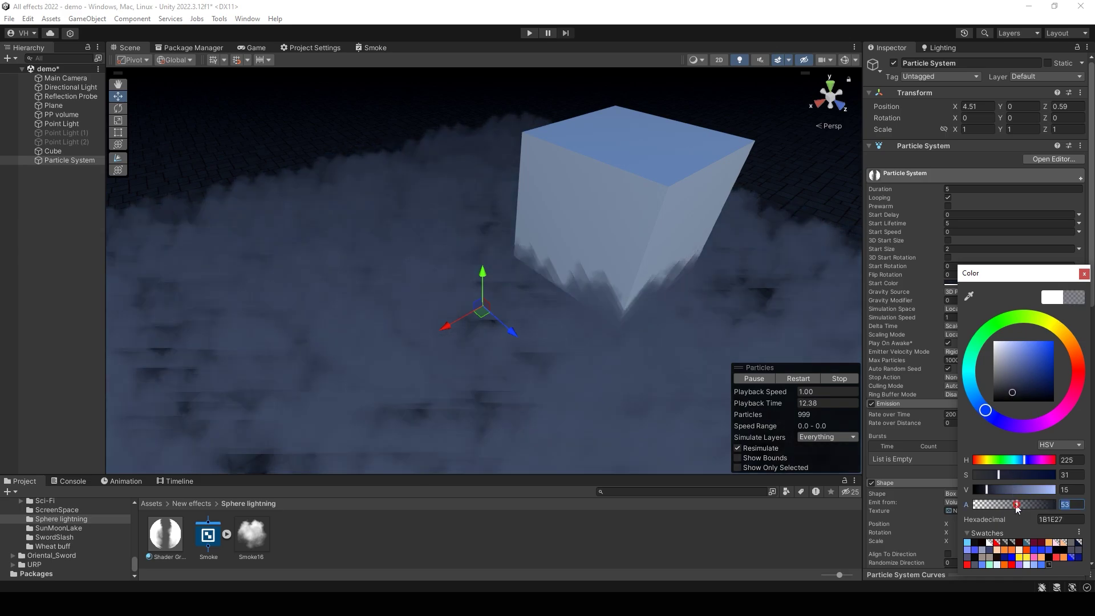
pyautogui.click(993, 506)
pyautogui.moveTo(997, 506); pyautogui.dragTo(1004, 506)
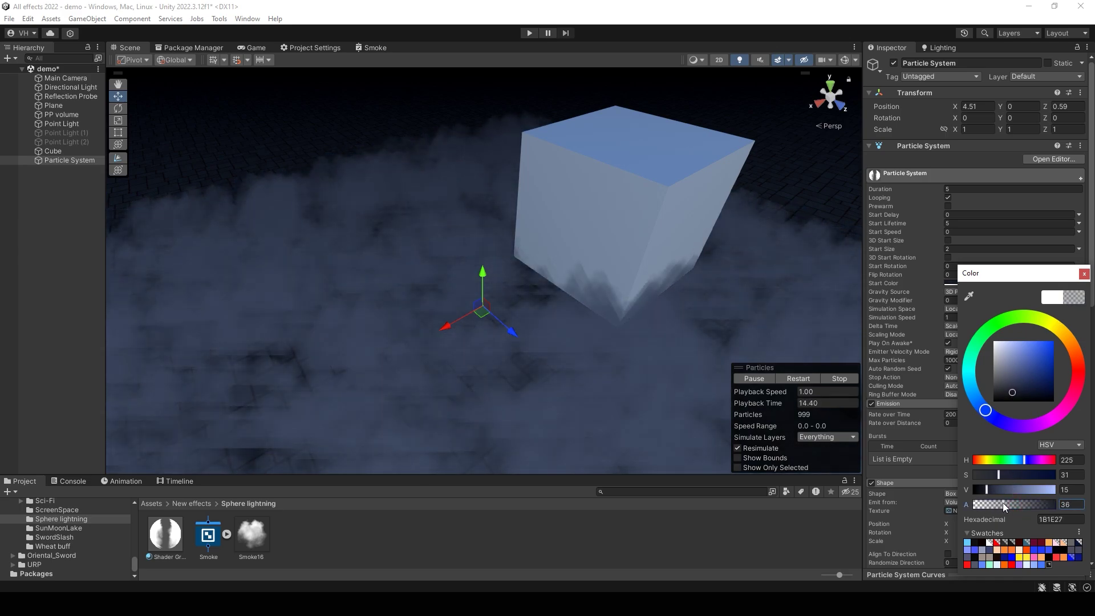
pyautogui.moveTo(1016, 394); pyautogui.dragTo(1010, 398)
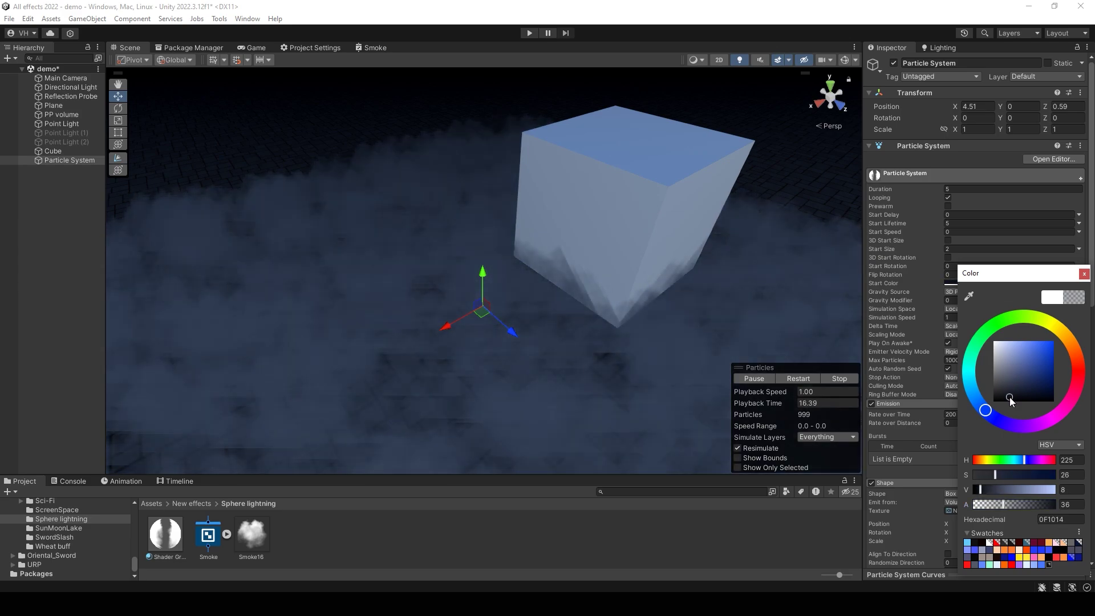
pyautogui.click(1085, 283)
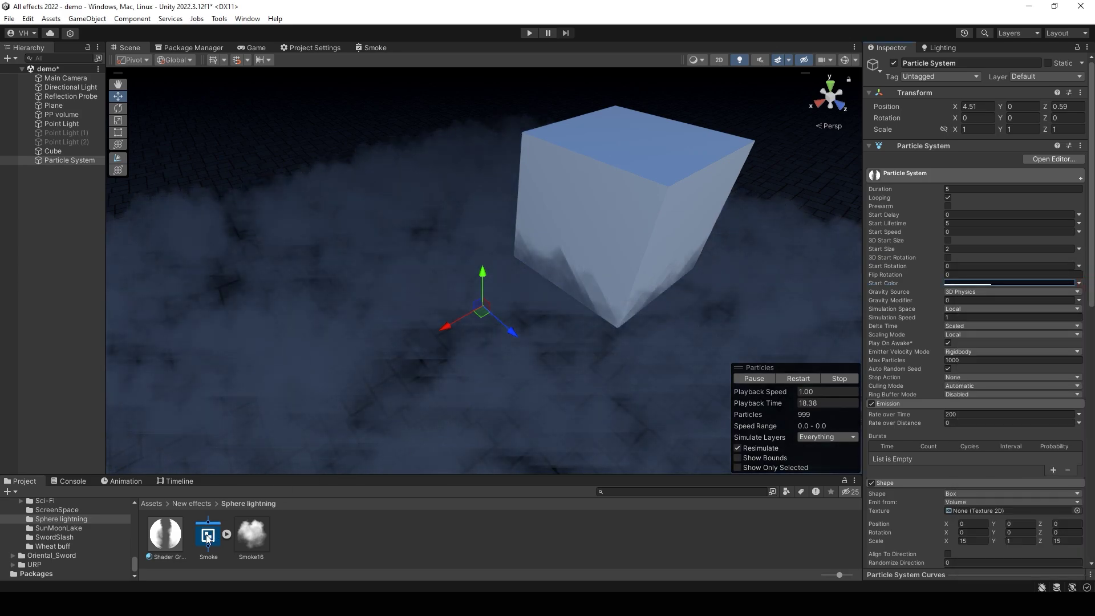
# Open the Smoke shader graph and add a new Multiply node off the existing Multiply output.
pyautogui.click(206, 535)
pyautogui.click(982, 93)
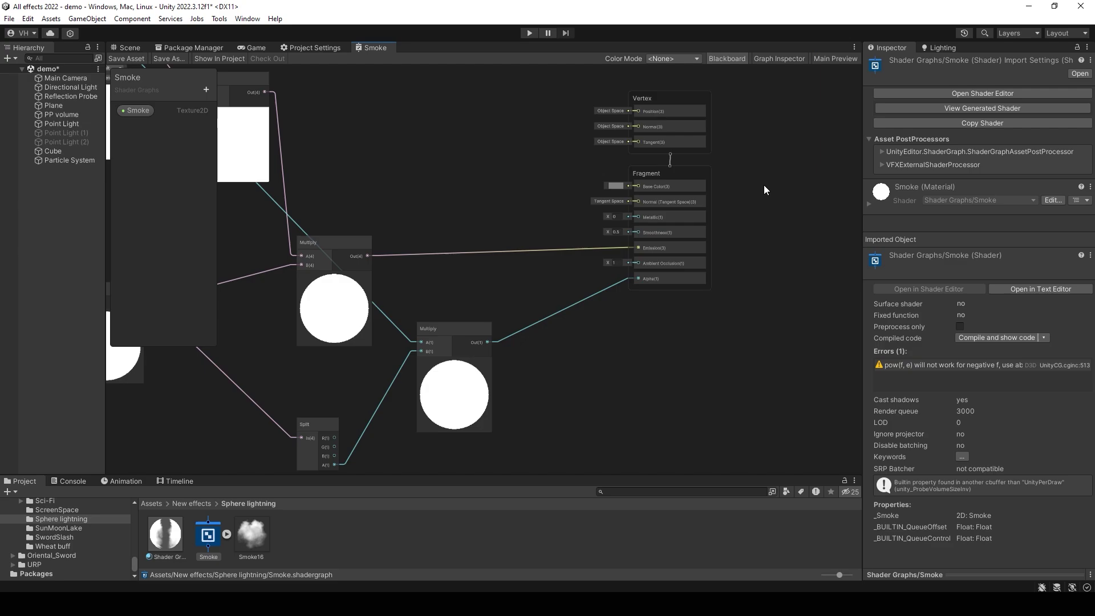
pyautogui.scroll(-4, 470, 263)
pyautogui.scroll(3, 495, 276)
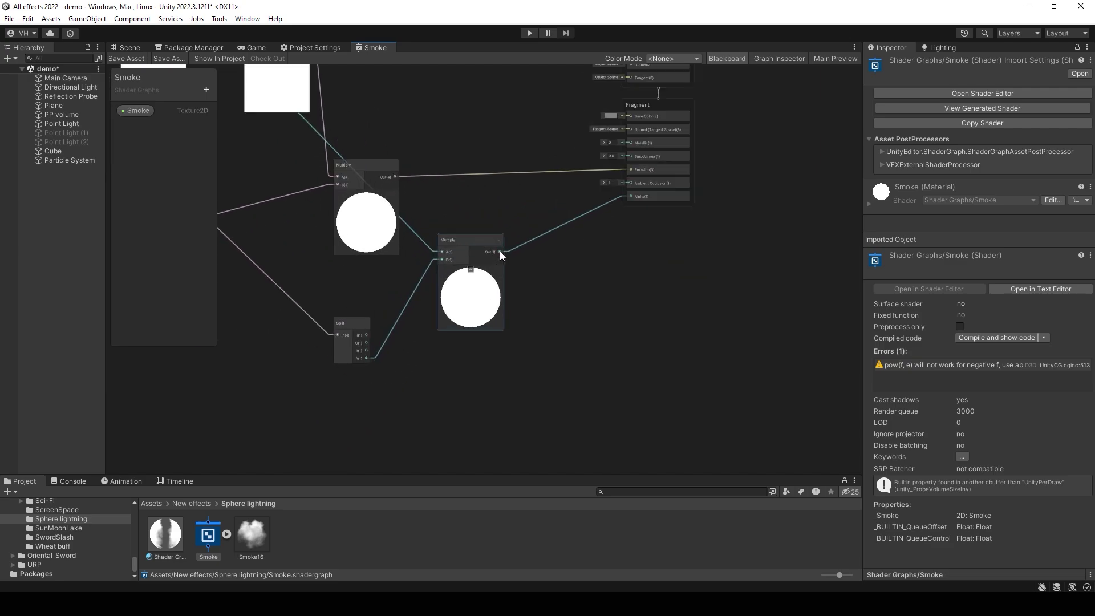
pyautogui.moveTo(500, 251); pyautogui.dragTo(613, 325)
pyautogui.write('mul')
pyautogui.click(628, 365)
# Wire the depth-fade Saturate into the new Multiply's B input and its result into Alpha.
pyautogui.scroll(-2, 503, 366)
pyautogui.moveTo(508, 374); pyautogui.dragTo(518, 200, button='middle')
pyautogui.scroll(4, 498, 332)
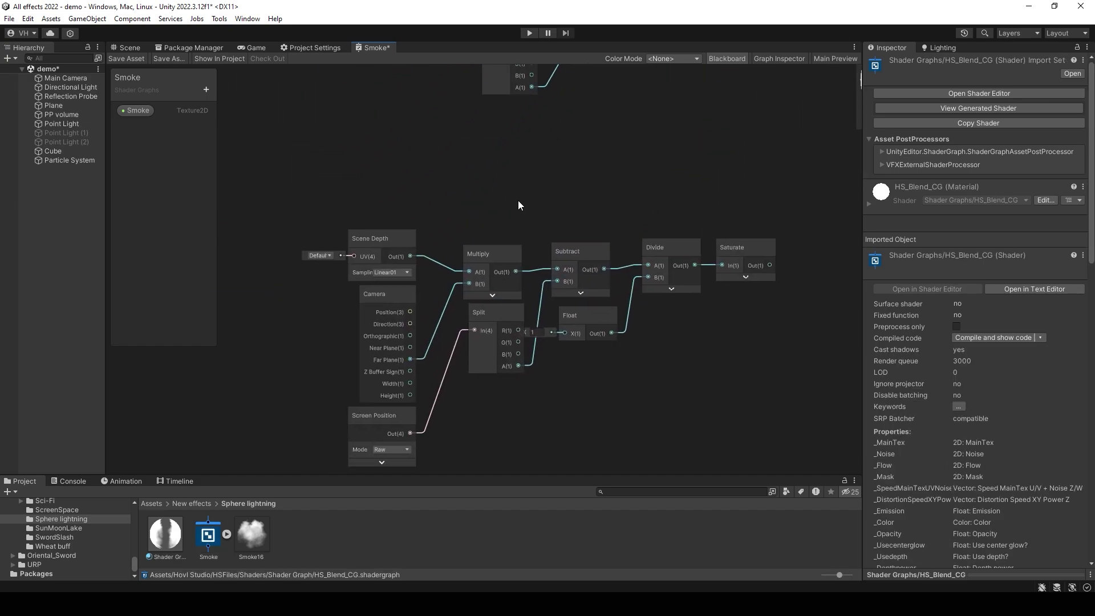
pyautogui.scroll(-2, 560, 218)
pyautogui.scroll(2, 459, 276)
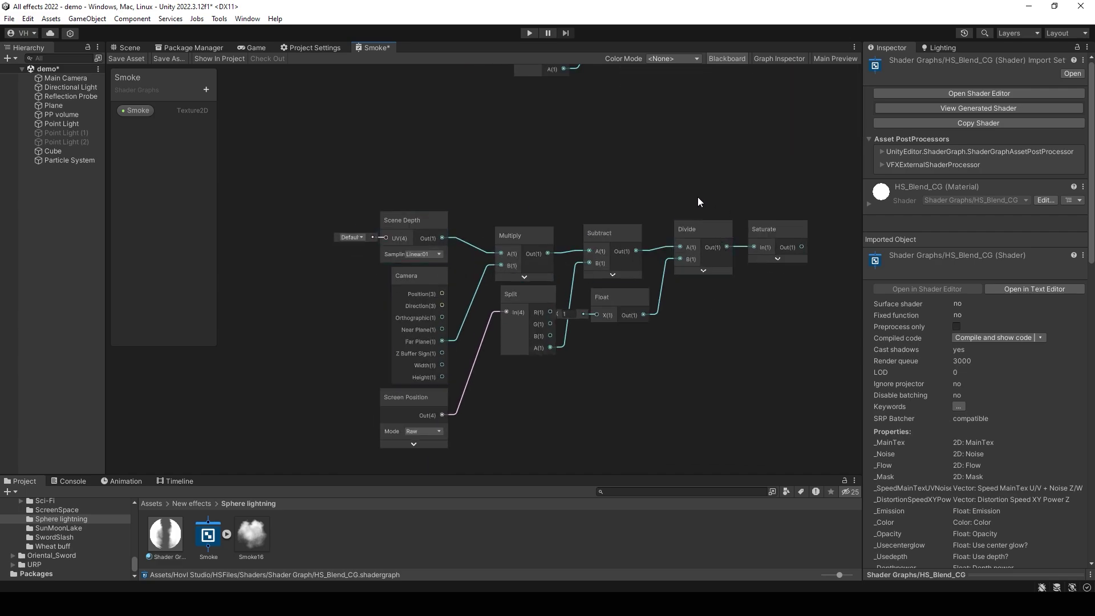
pyautogui.moveTo(720, 182); pyautogui.dragTo(625, 229, button='middle')
pyautogui.scroll(-2, 608, 234)
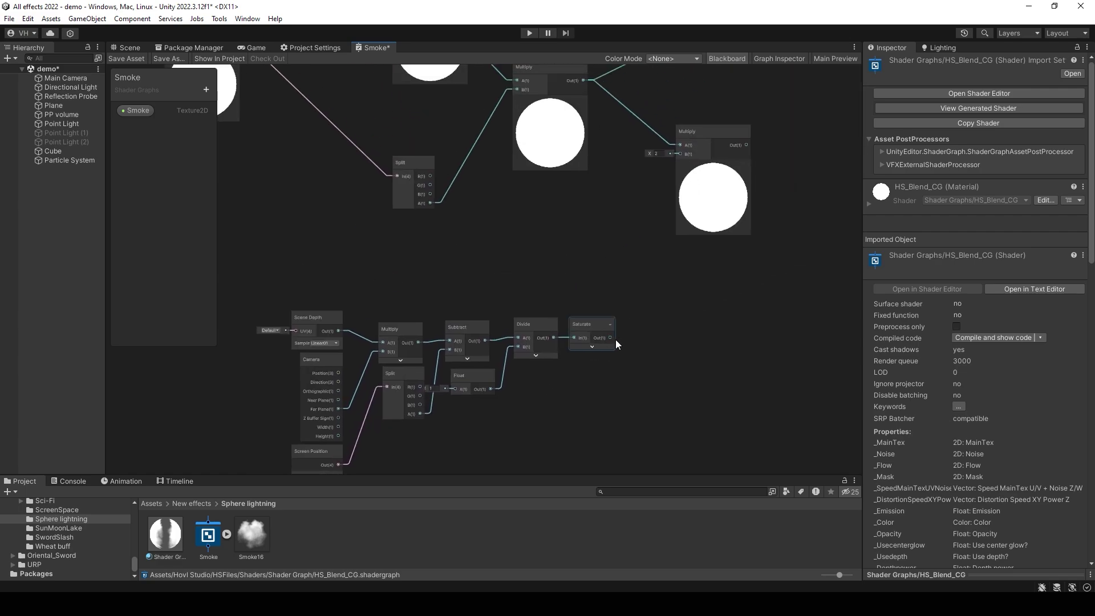
pyautogui.moveTo(610, 338); pyautogui.dragTo(680, 154)
pyautogui.scroll(-3, 642, 323)
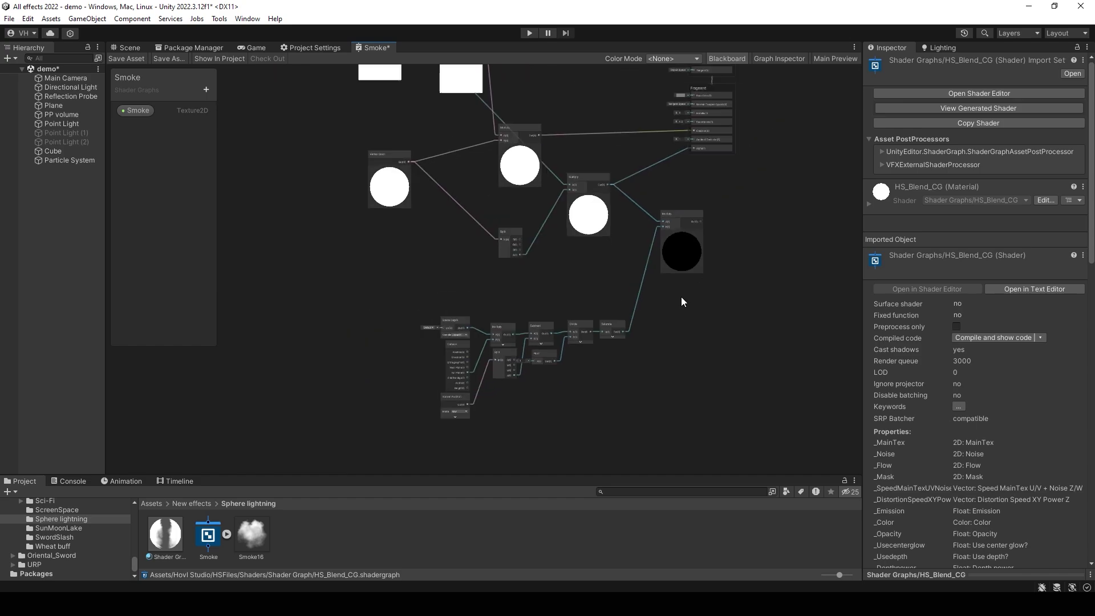
pyautogui.scroll(2, 680, 301)
pyautogui.moveTo(591, 337); pyautogui.dragTo(580, 242)
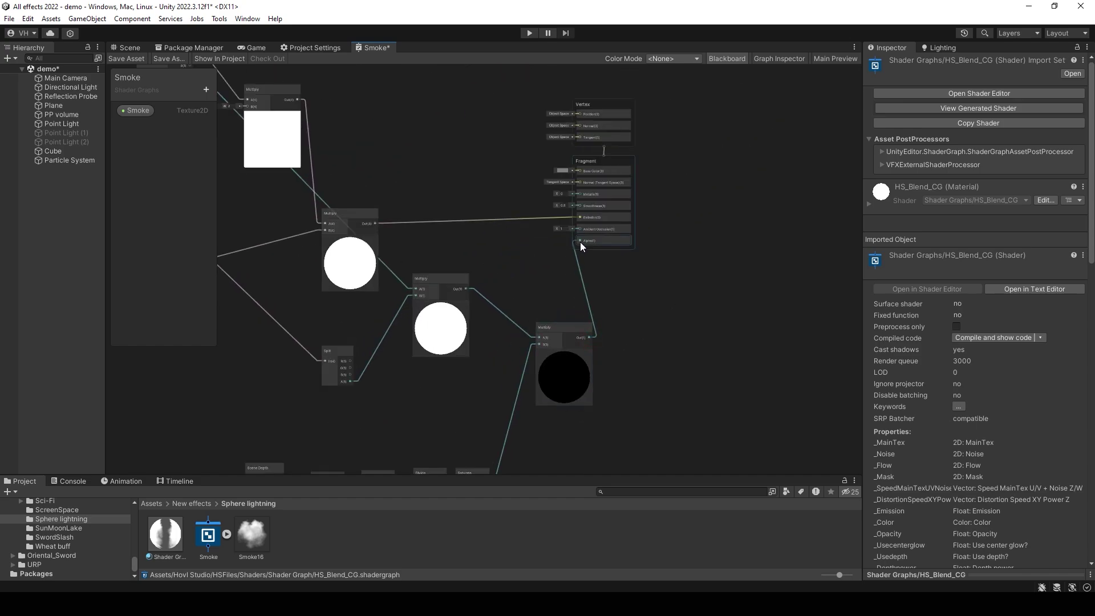
# Save the Smoke shader graph asset and return to the 3D scene.
pyautogui.click(132, 59)
pyautogui.click(129, 47)
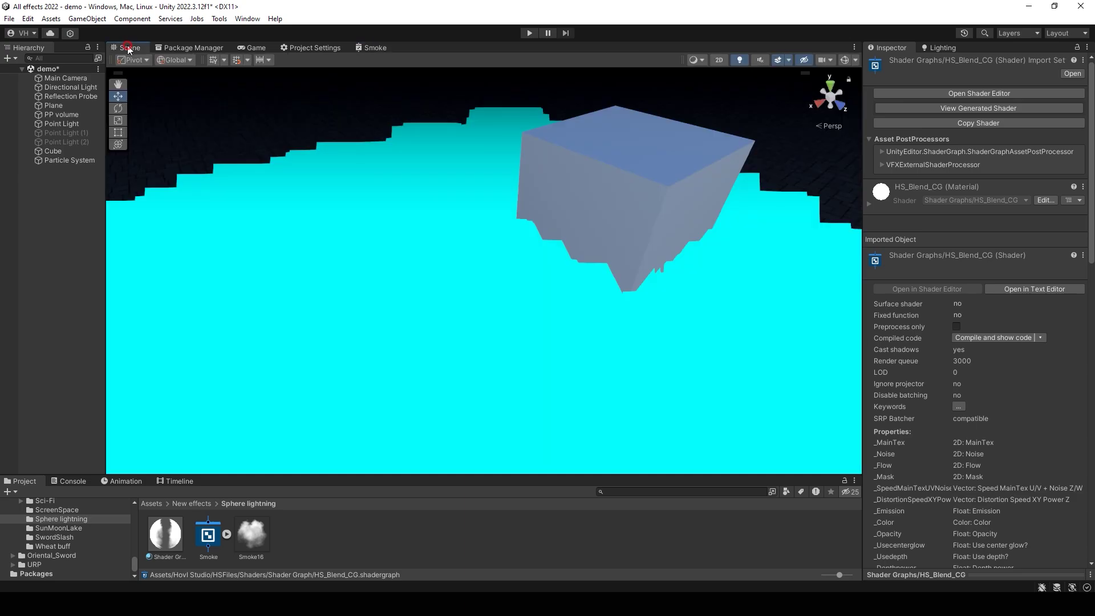
pyautogui.moveTo(399, 279); pyautogui.dragTo(435, 287, button='right')
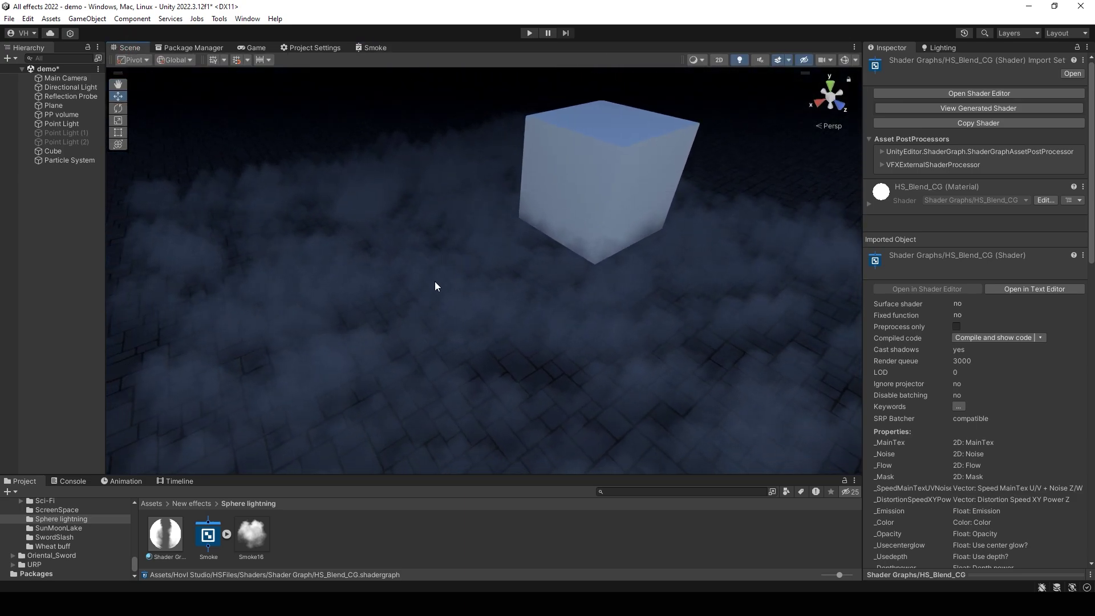
# Switch on Point Light (1) and Point Light (2) for blue and pink glows in the fog.
pyautogui.keyDown('ctrl'); pyautogui.click(76, 142); pyautogui.keyUp('ctrl')
pyautogui.click(71, 133)
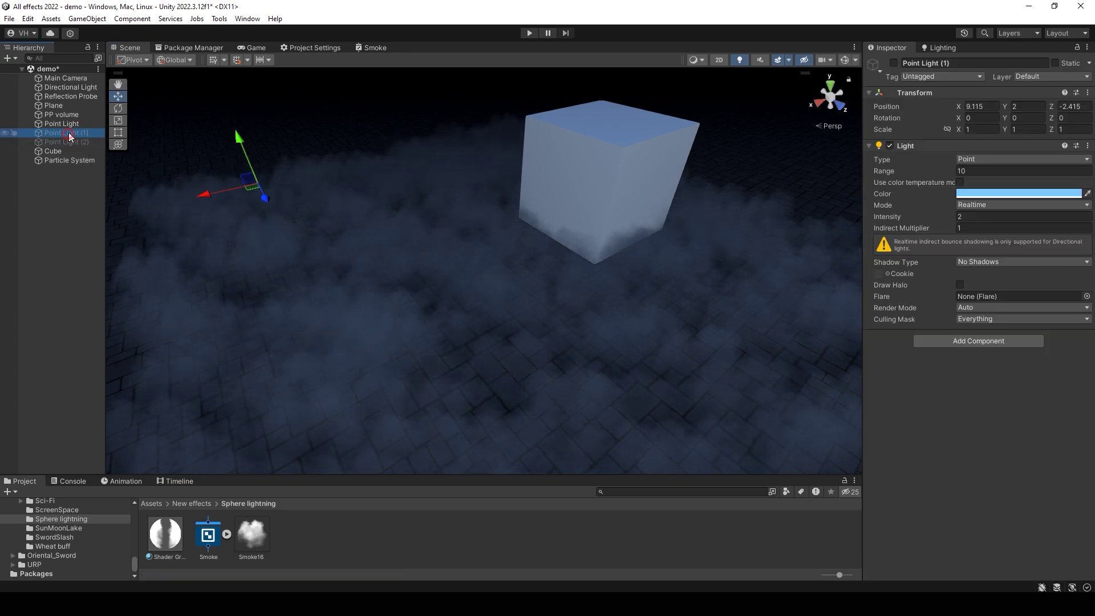
pyautogui.click(893, 63)
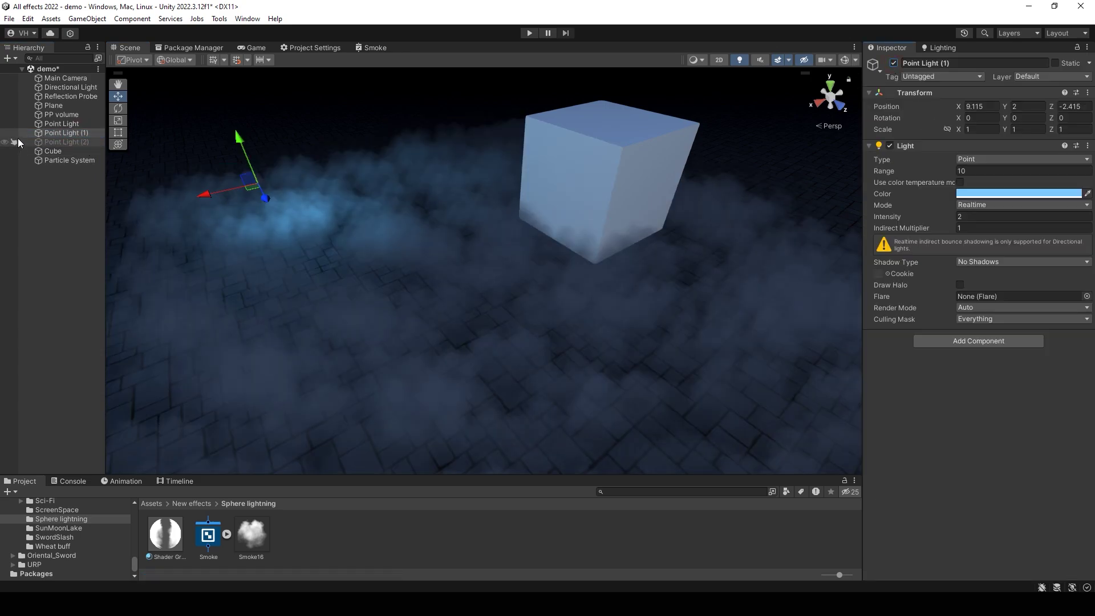
pyautogui.click(63, 142)
pyautogui.click(894, 63)
pyautogui.moveTo(399, 260); pyautogui.dragTo(434, 263, button='right')
pyautogui.keyDown('alt'); pyautogui.moveTo(448, 273); pyautogui.dragTo(528, 359); pyautogui.keyUp('alt')
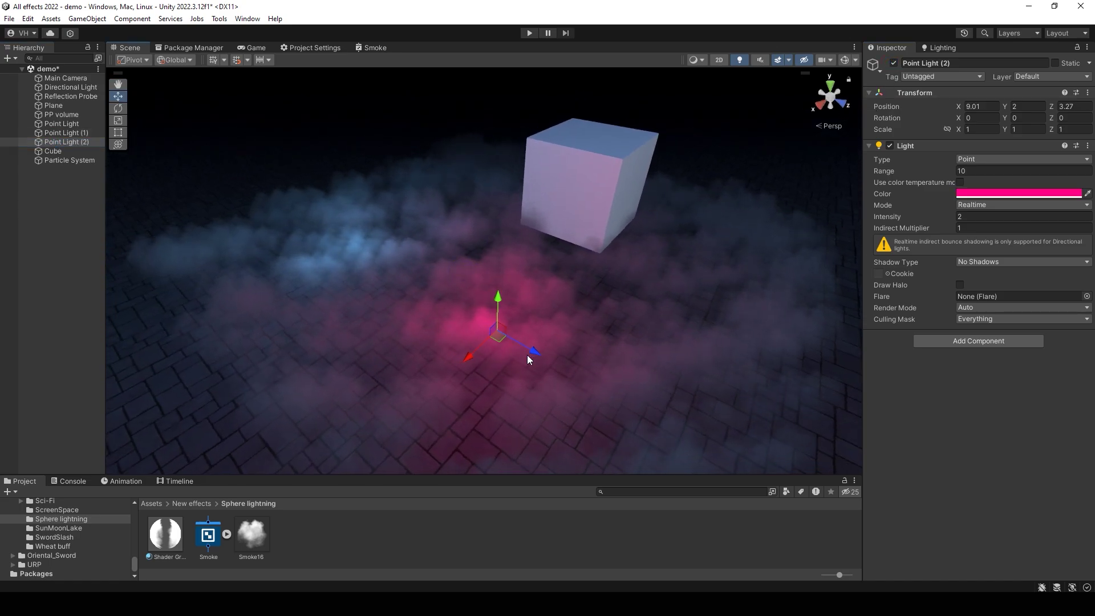
# Give the smoke Particle System a Random Between Two Constants start rotation of 0 to 360.
pyautogui.click(67, 160)
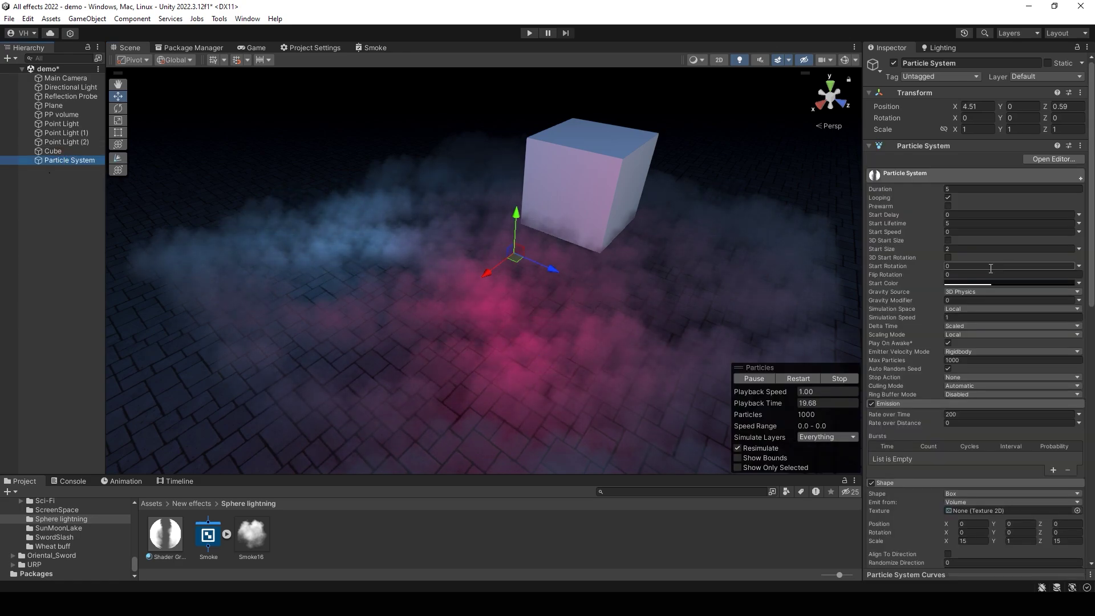
pyautogui.click(1080, 266)
pyautogui.click(1002, 301)
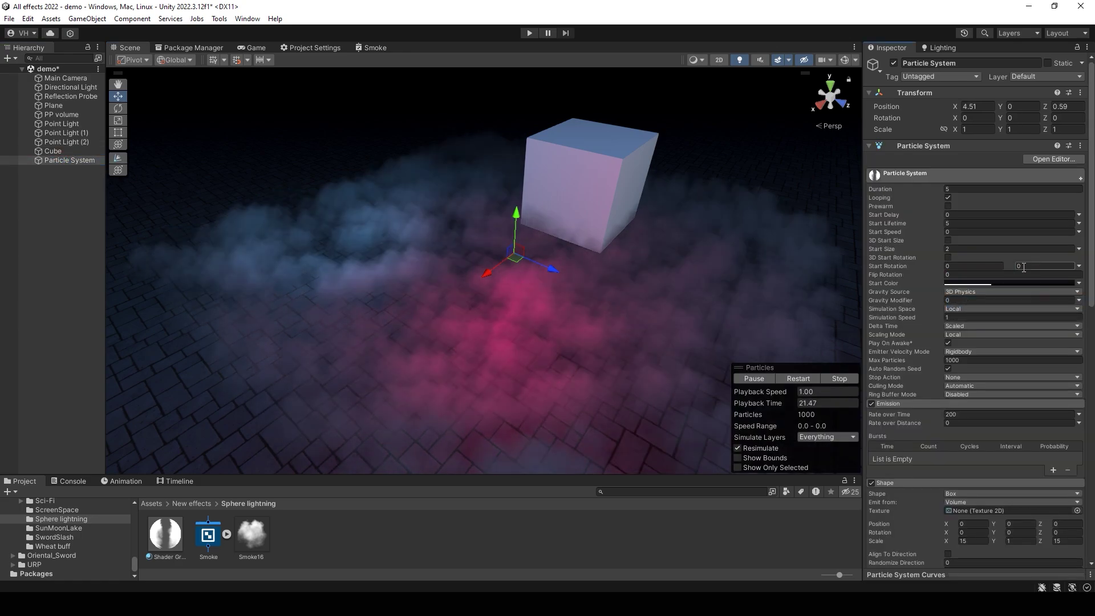
pyautogui.write('3')
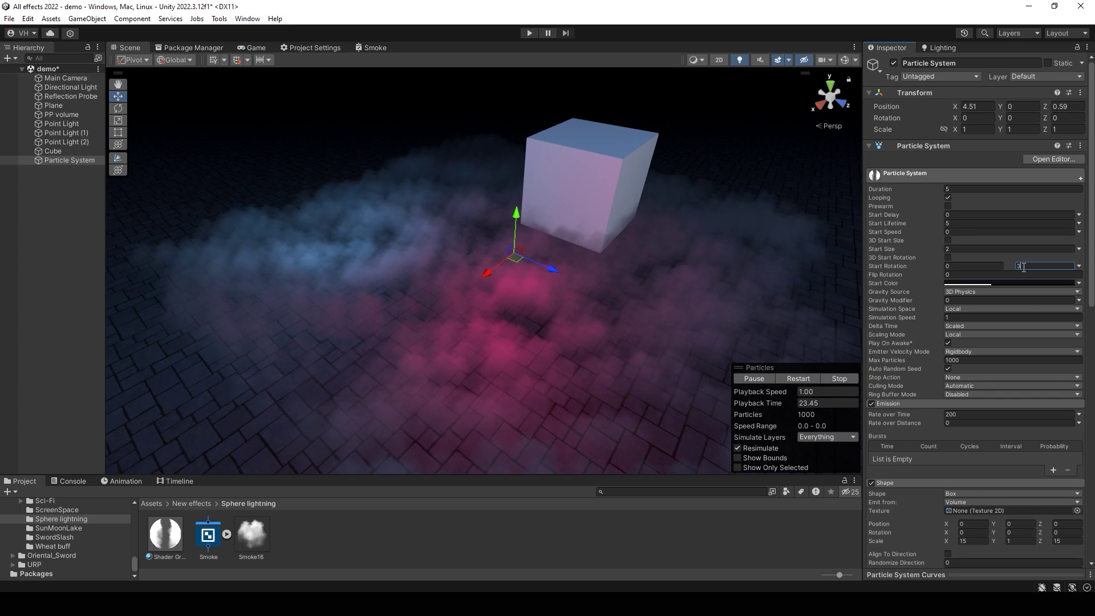
pyautogui.write('60')
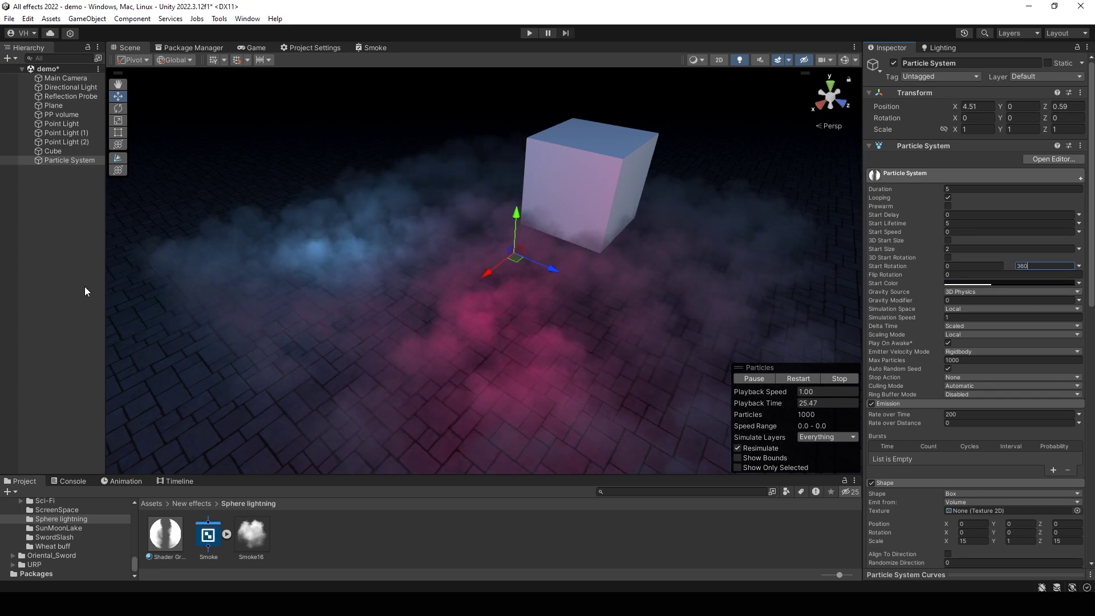
pyautogui.click(439, 243)
pyautogui.moveTo(439, 243); pyautogui.dragTo(542, 277, button='right')
# Create a second particle system, Particle System (1), via Effects > Particle System in the Hierarchy.
pyautogui.moveTo(459, 250); pyautogui.dragTo(468, 245, button='right')
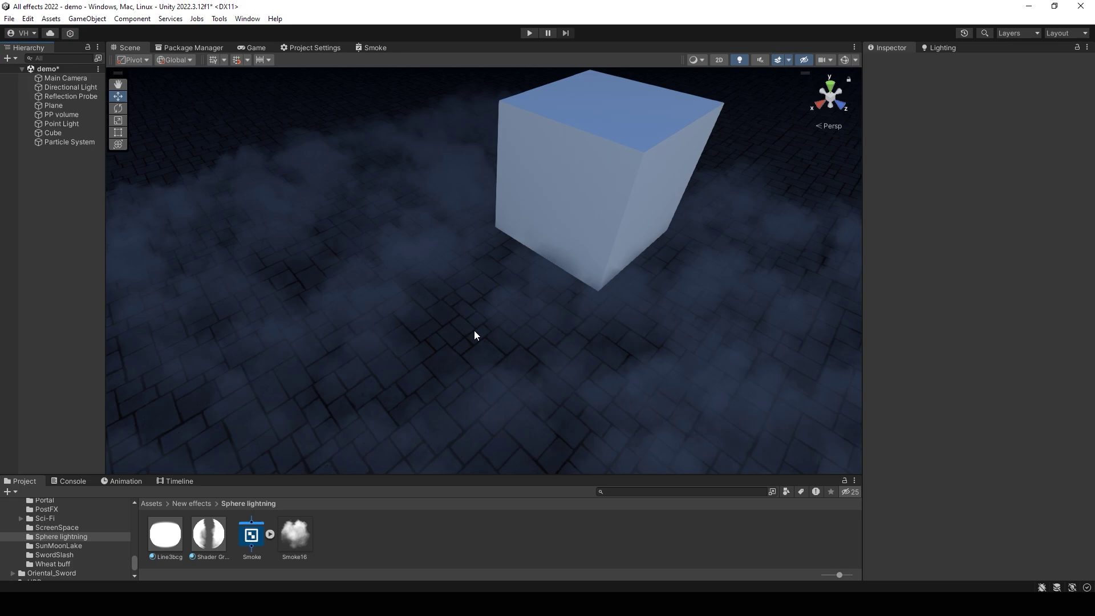
pyautogui.rightClick(72, 207)
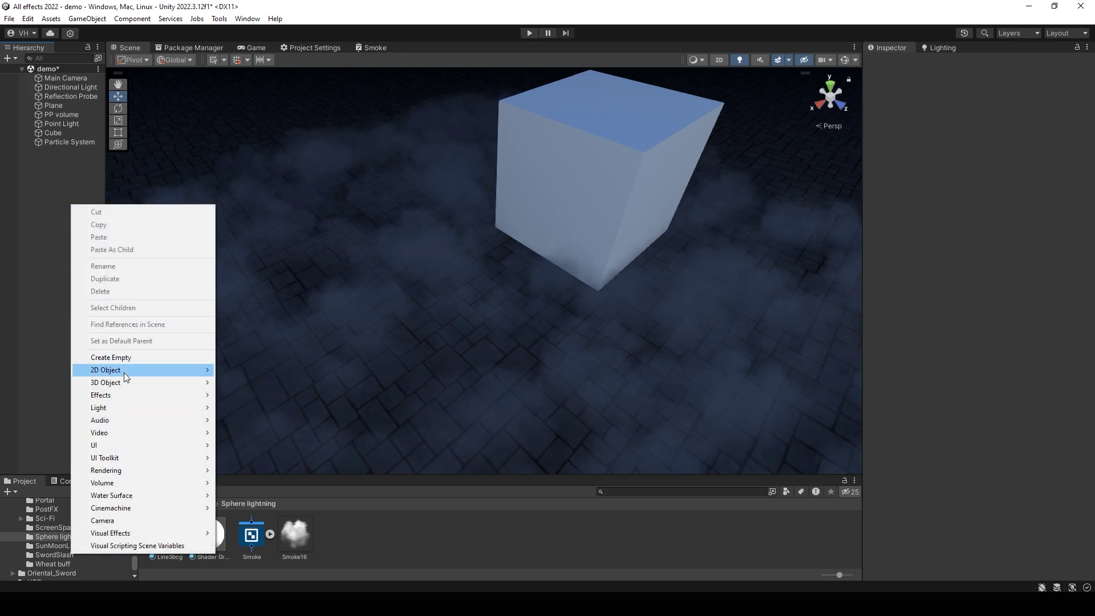
pyautogui.moveTo(100, 394)
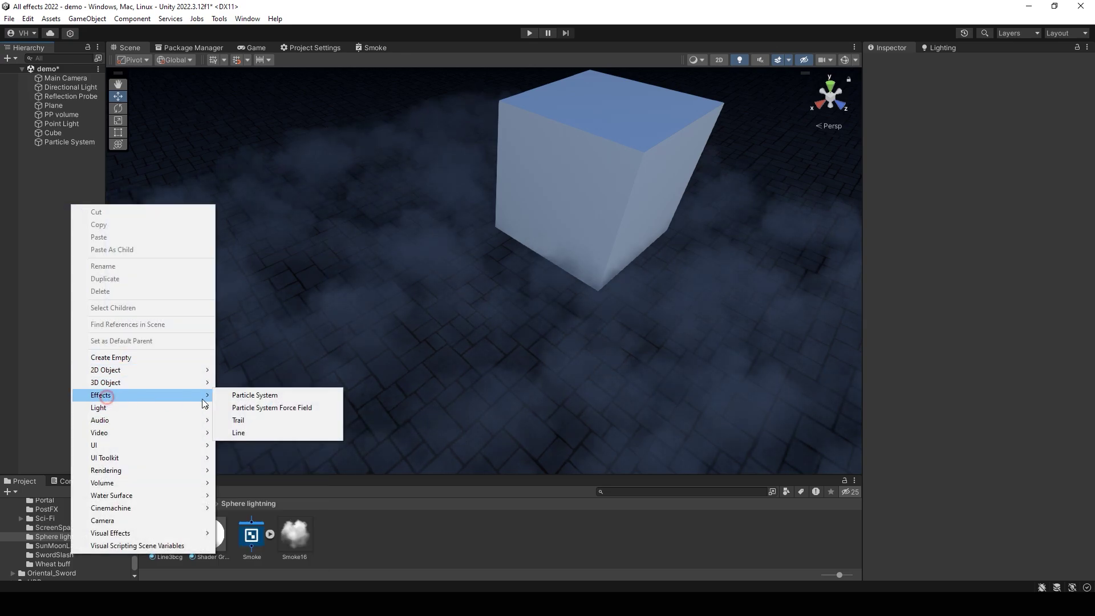
pyautogui.click(245, 393)
# Reset Particle System (1)'s transform and place it at position 5, 1, 1.
pyautogui.rightClick(956, 94)
pyautogui.click(985, 101)
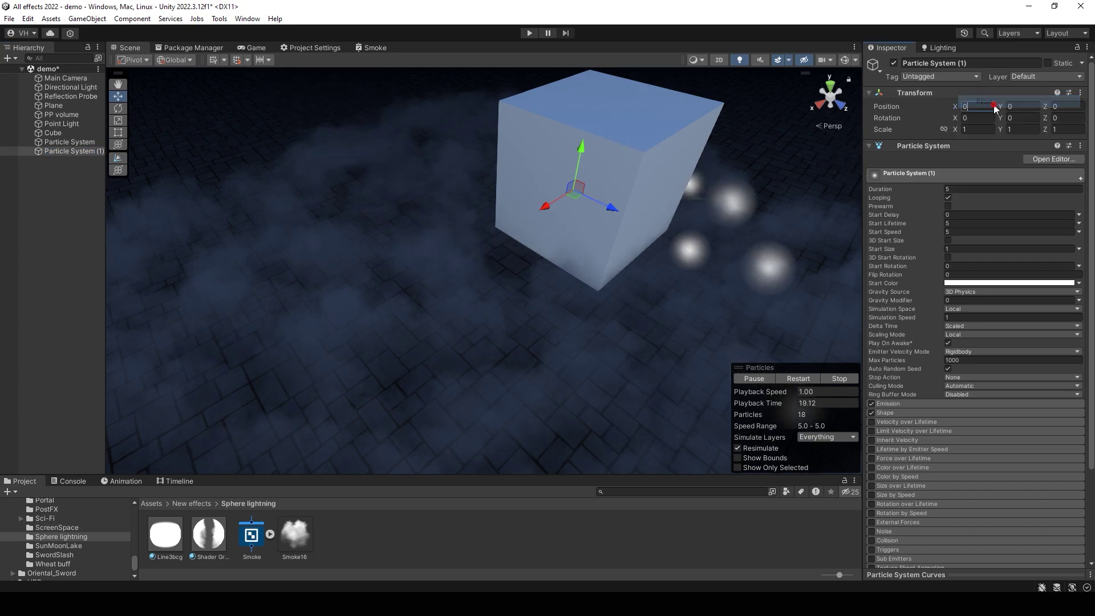
pyautogui.click(977, 106)
pyautogui.write('5')
pyautogui.click(1022, 106)
pyautogui.write('1')
pyautogui.click(1055, 106)
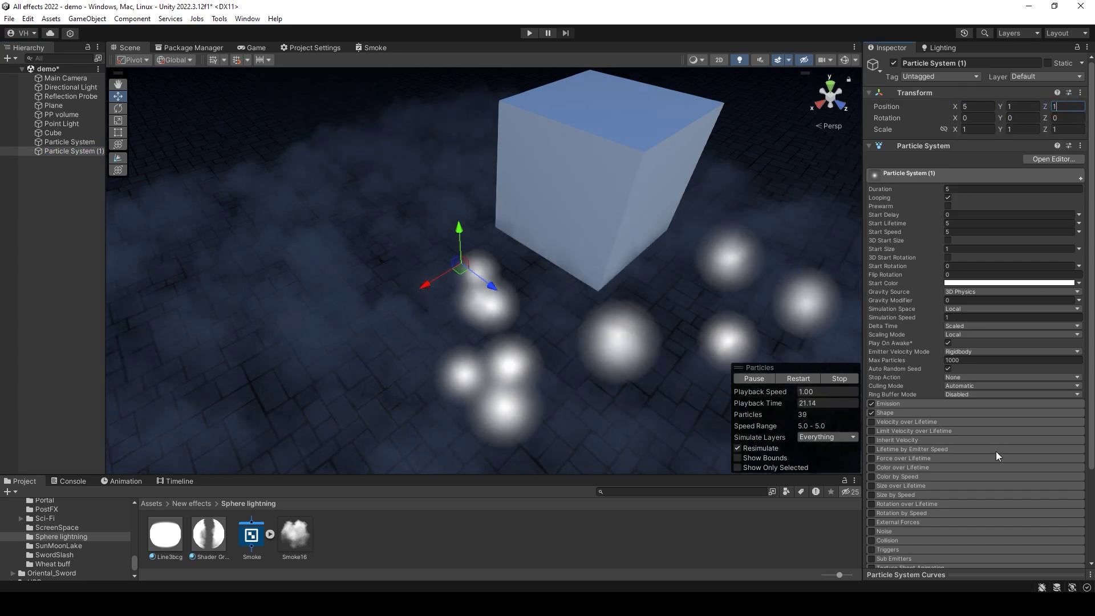
pyautogui.write('1')
# Give the emission shape a zero cone angle and near-zero radius.
pyautogui.click(901, 404)
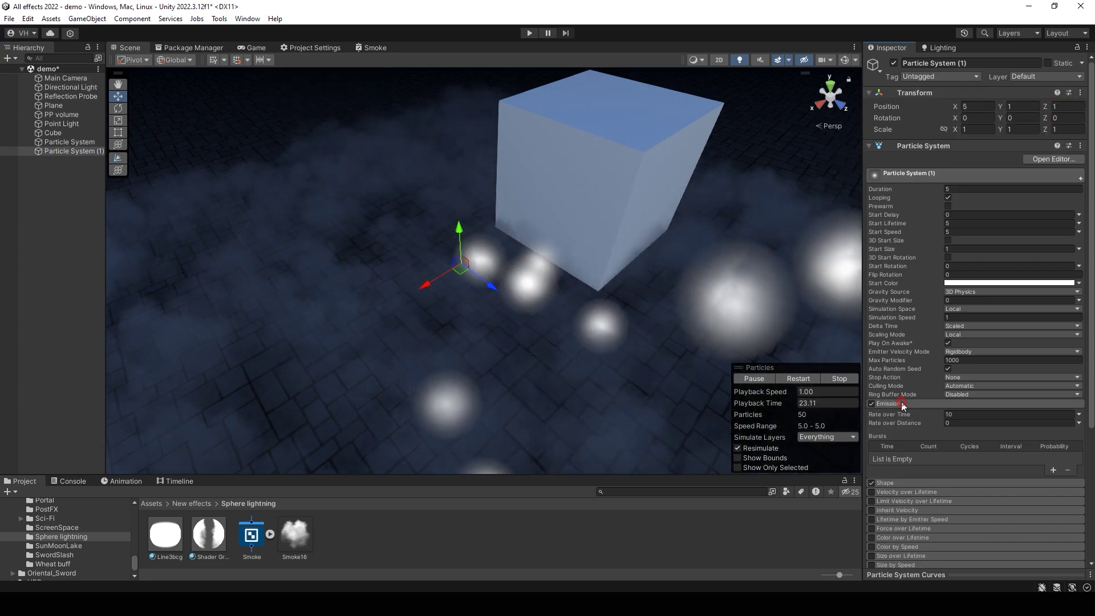
pyautogui.click(900, 483)
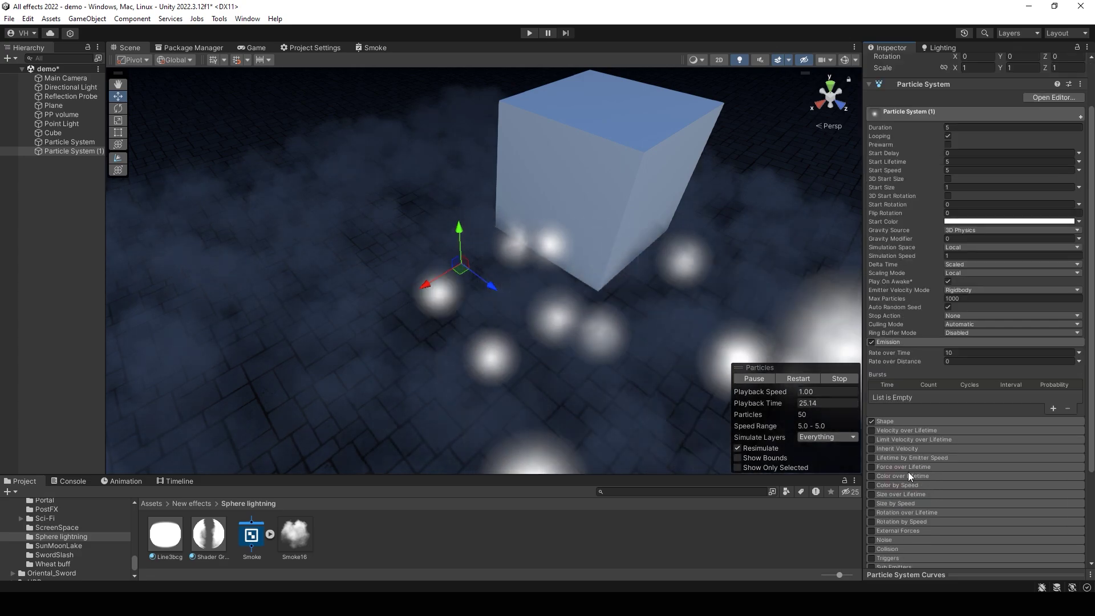
pyautogui.scroll(-2, 935, 468)
pyautogui.click(957, 441)
pyautogui.write('0')
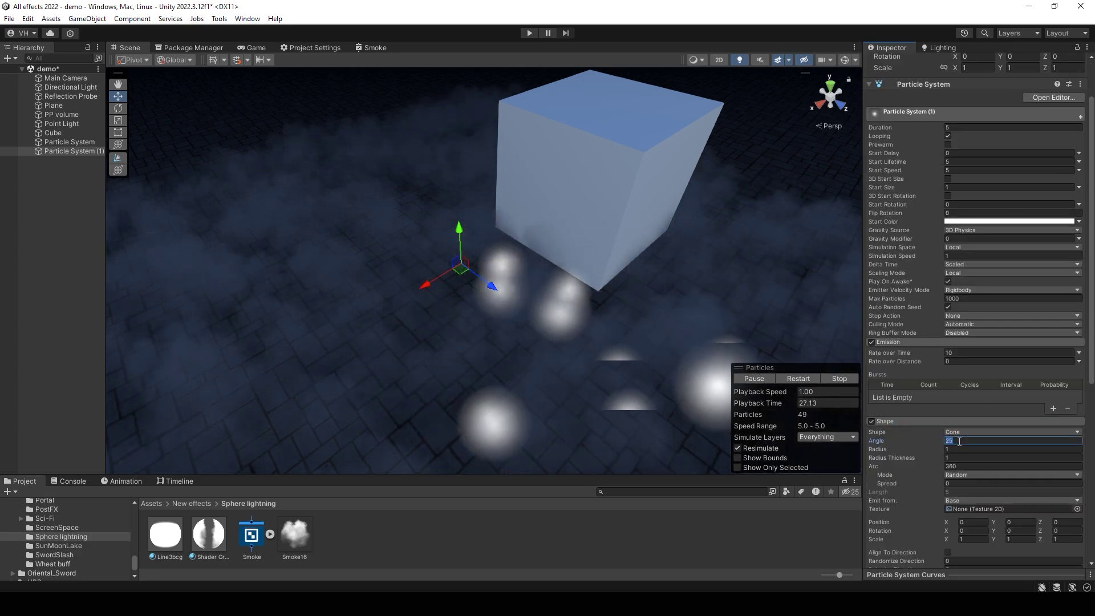
pyautogui.press('Tab')
pyautogui.write('0')
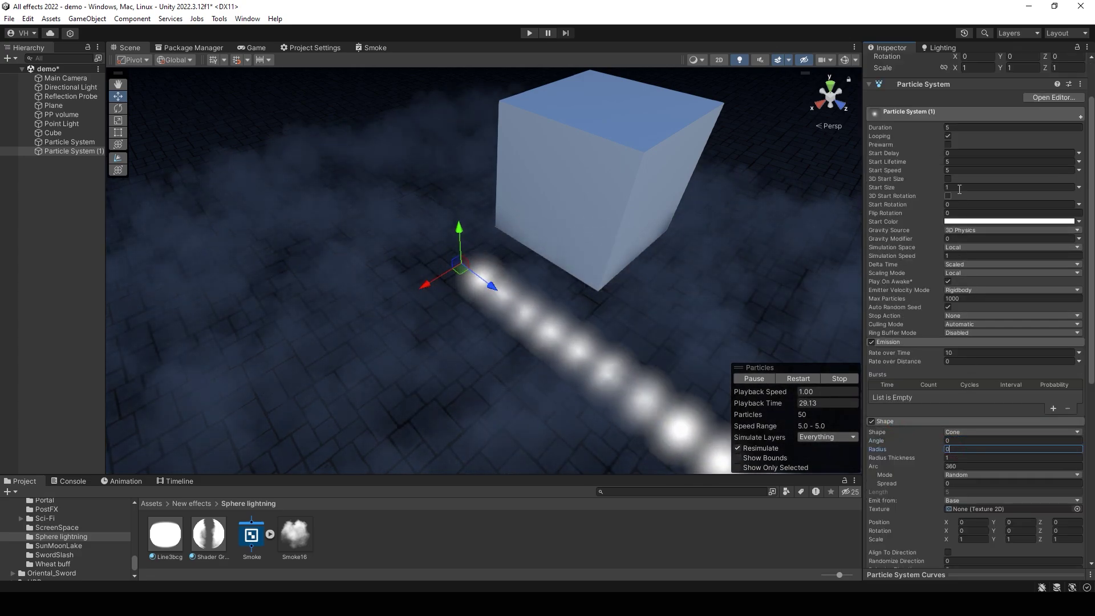
# Set the particles' start lifetime to 0.7 and start speed to 4.
pyautogui.click(960, 161)
pyautogui.write('0.7')
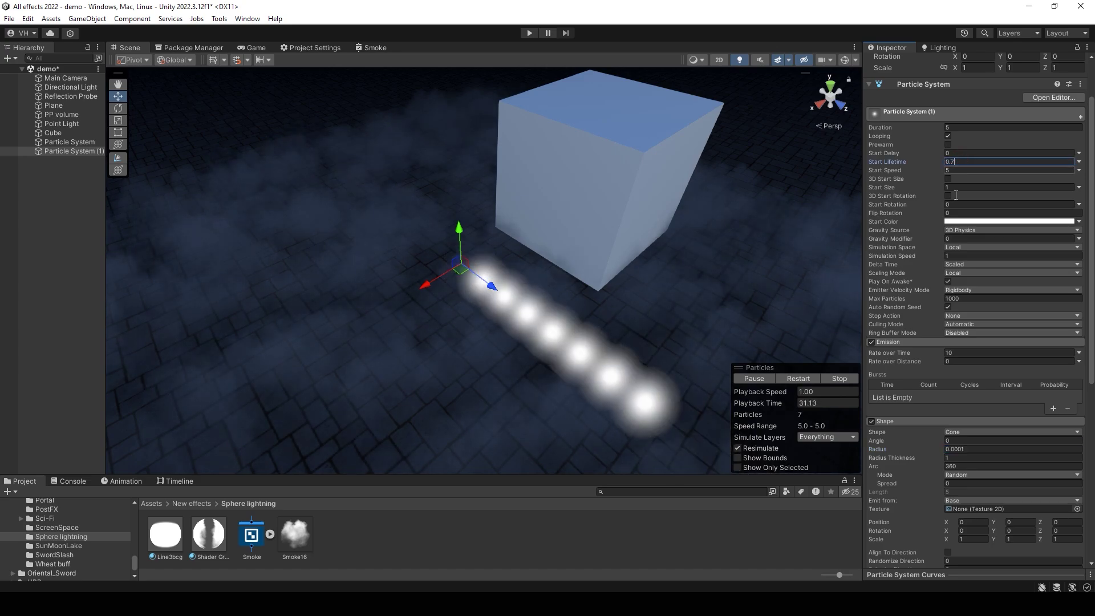
pyautogui.click(957, 171)
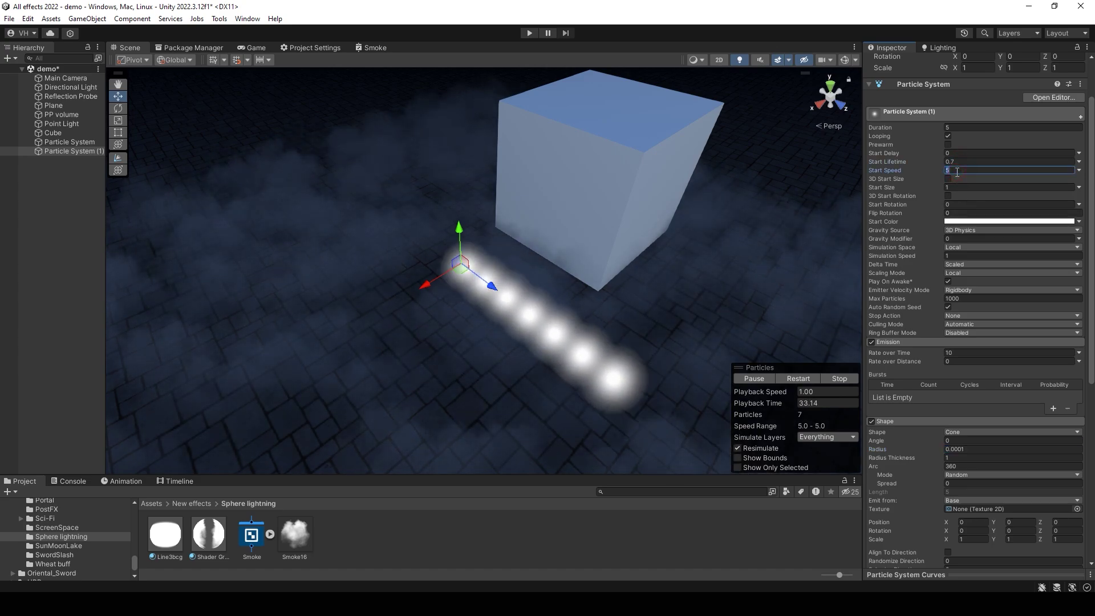
pyautogui.write('4')
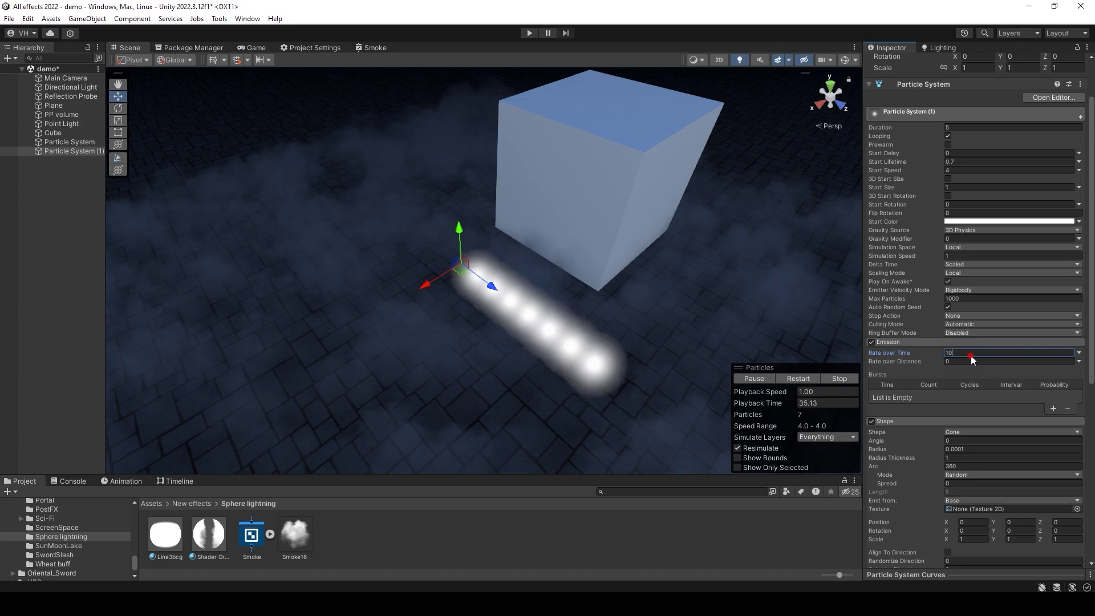
pyautogui.write('0')
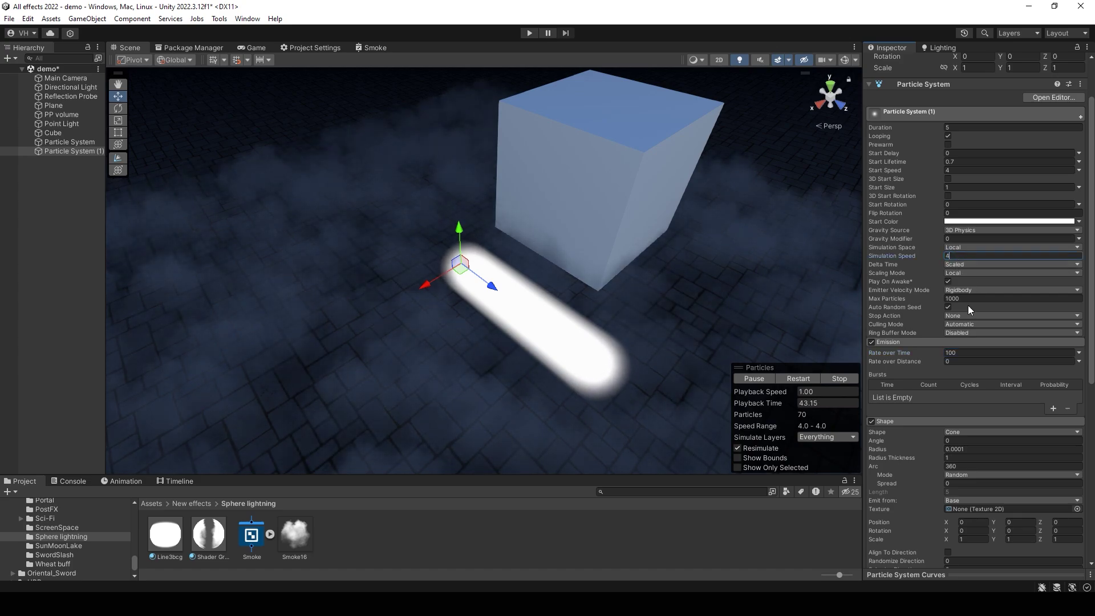
pyautogui.scroll(-10, 967, 306)
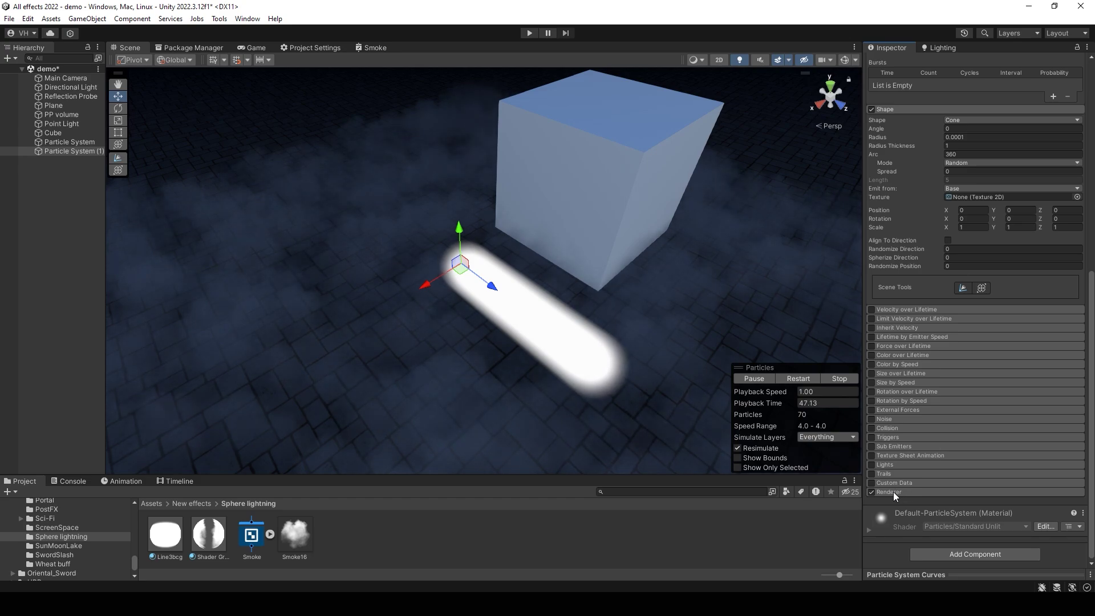
# Enable Trails with Render Mode None and the Line3bcg trail material, selecting the trail width.
pyautogui.click(893, 492)
pyautogui.scroll(-4, 890, 422)
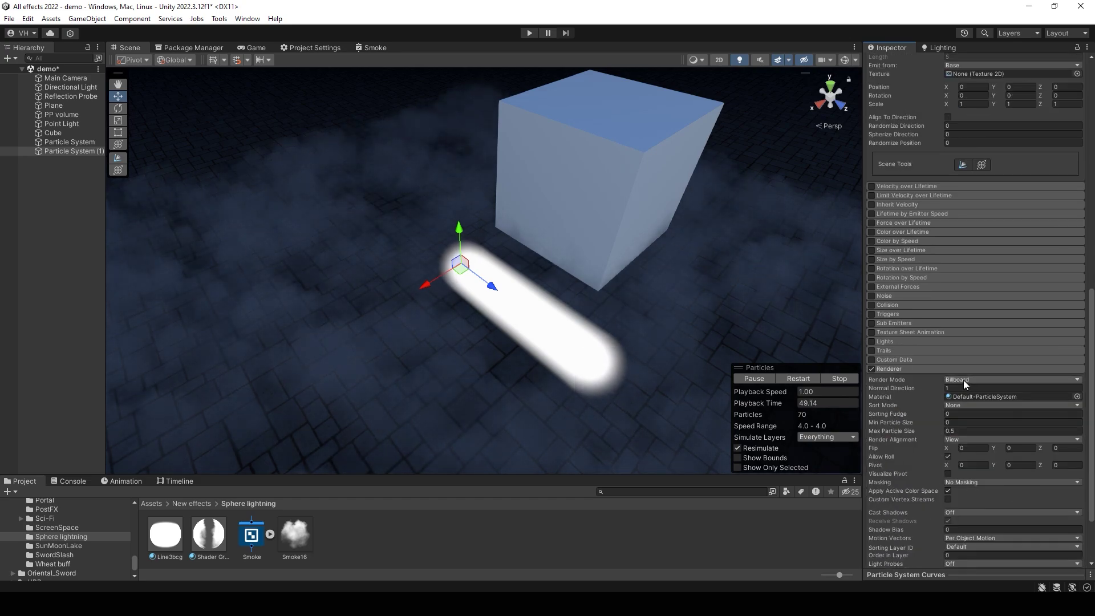
pyautogui.click(871, 350)
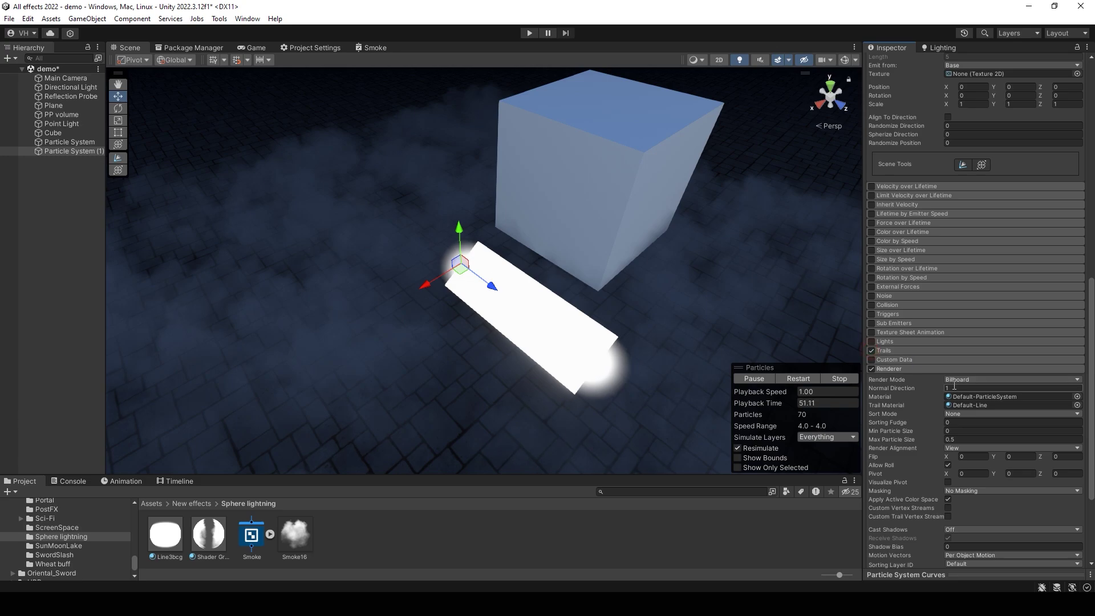
pyautogui.click(980, 379)
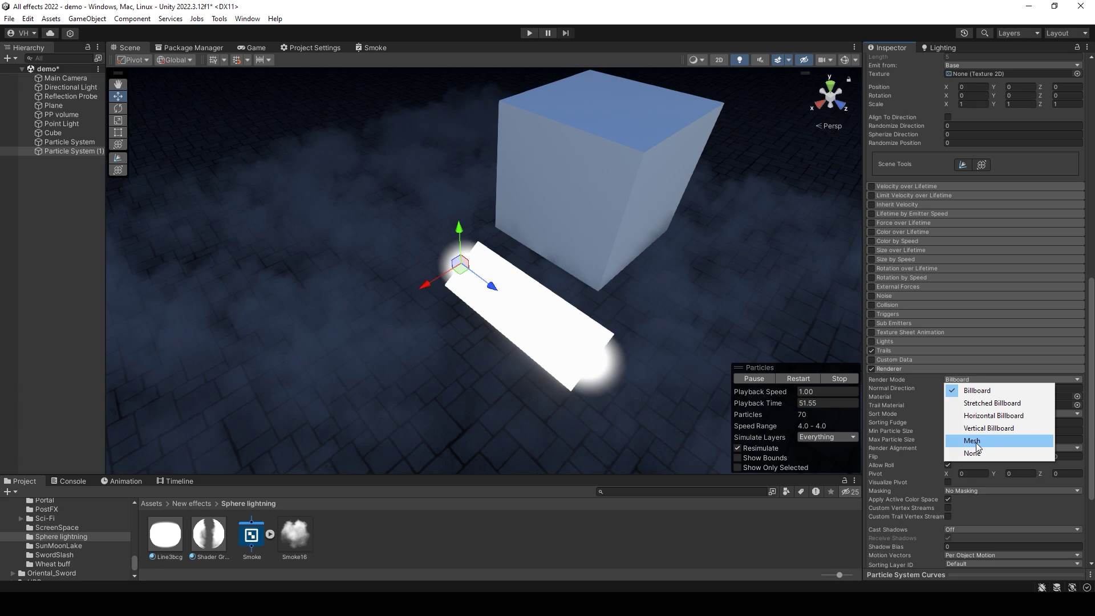
pyautogui.click(975, 453)
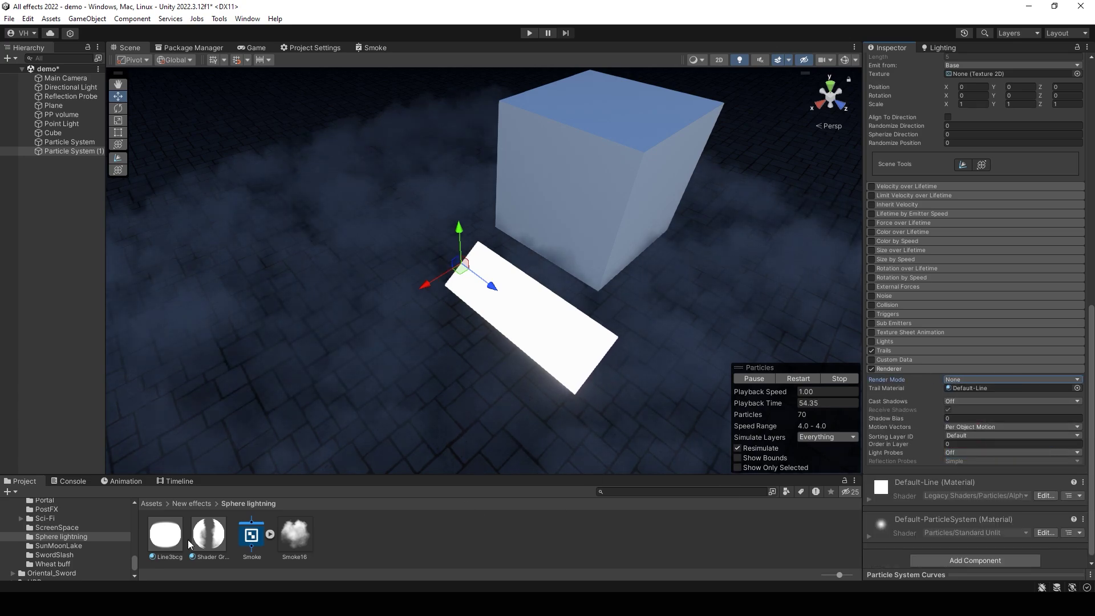
pyautogui.moveTo(171, 536); pyautogui.dragTo(992, 393)
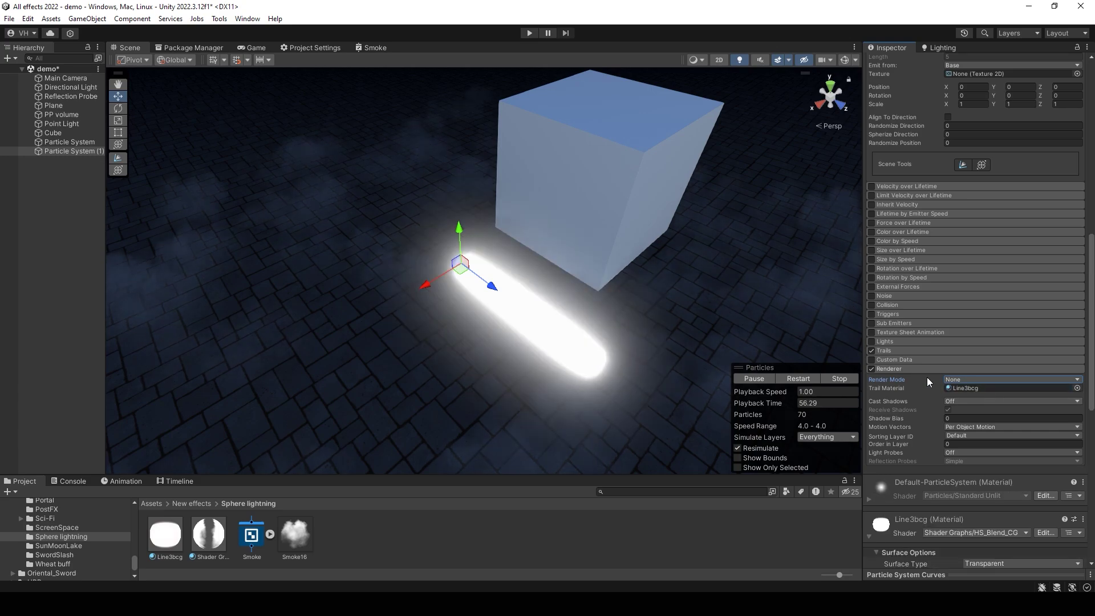
pyautogui.click(889, 350)
pyautogui.click(953, 465)
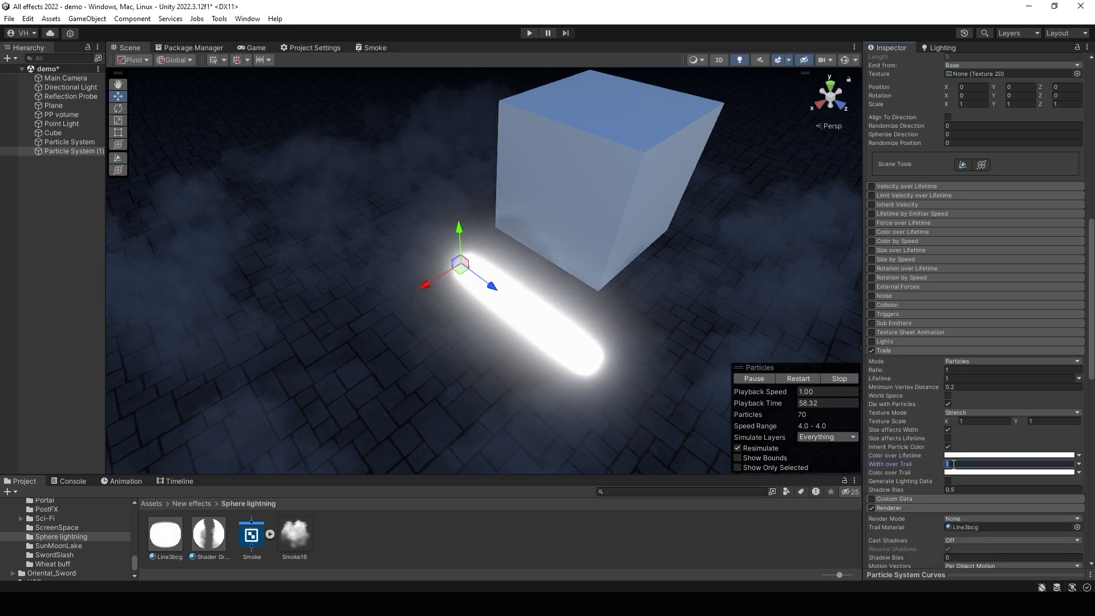
# Set the trail width to 0.1 and its Color over Lifetime to bright blue (192BFF).
pyautogui.write('0.1')
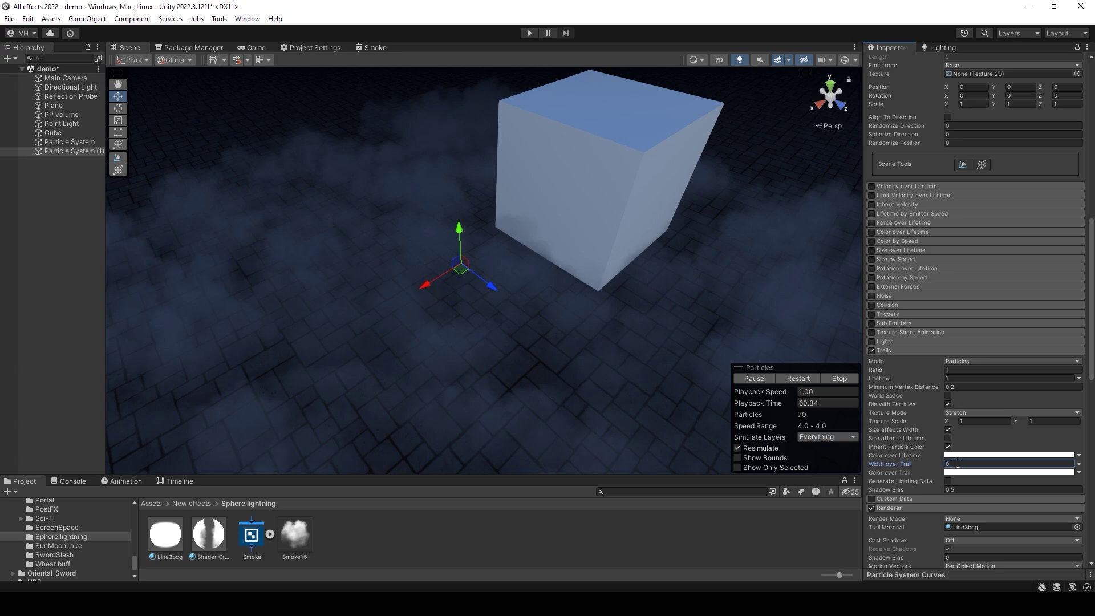
pyautogui.click(966, 456)
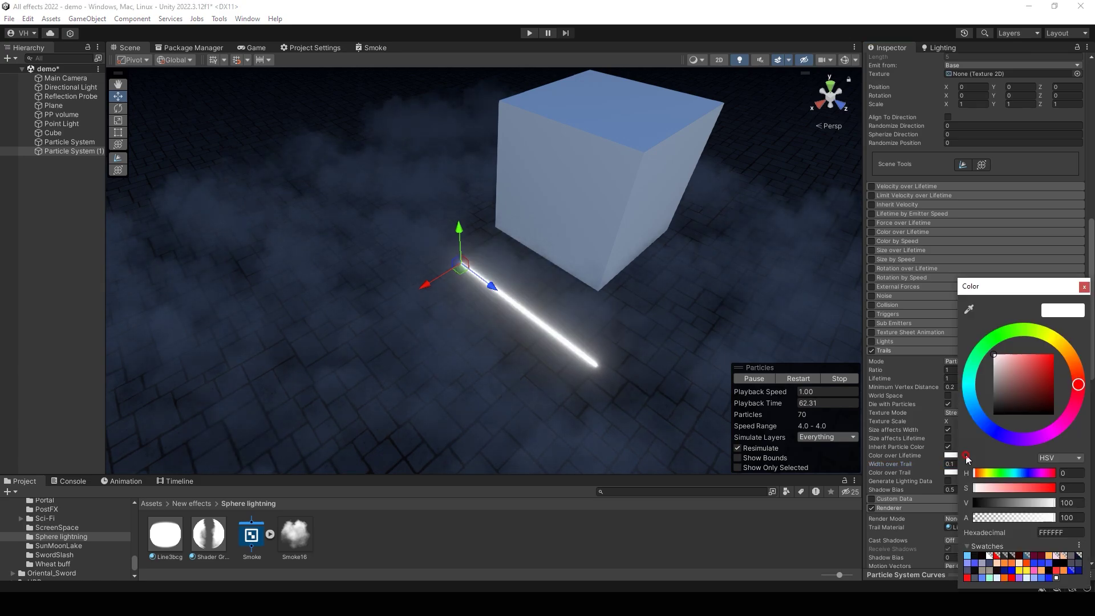
pyautogui.click(1039, 571)
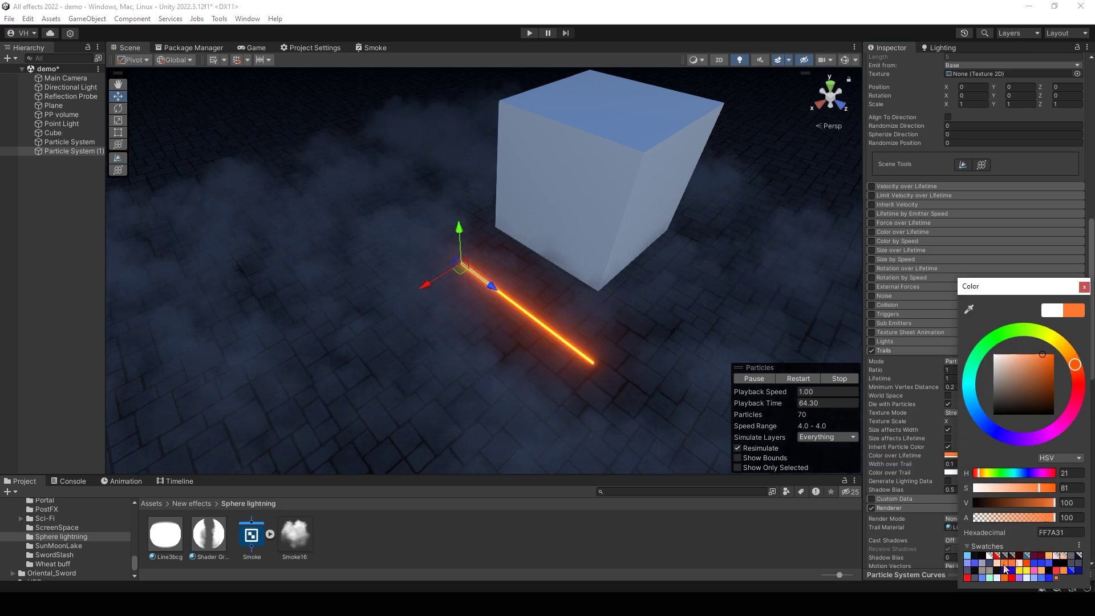
pyautogui.click(1038, 565)
pyautogui.click(1048, 578)
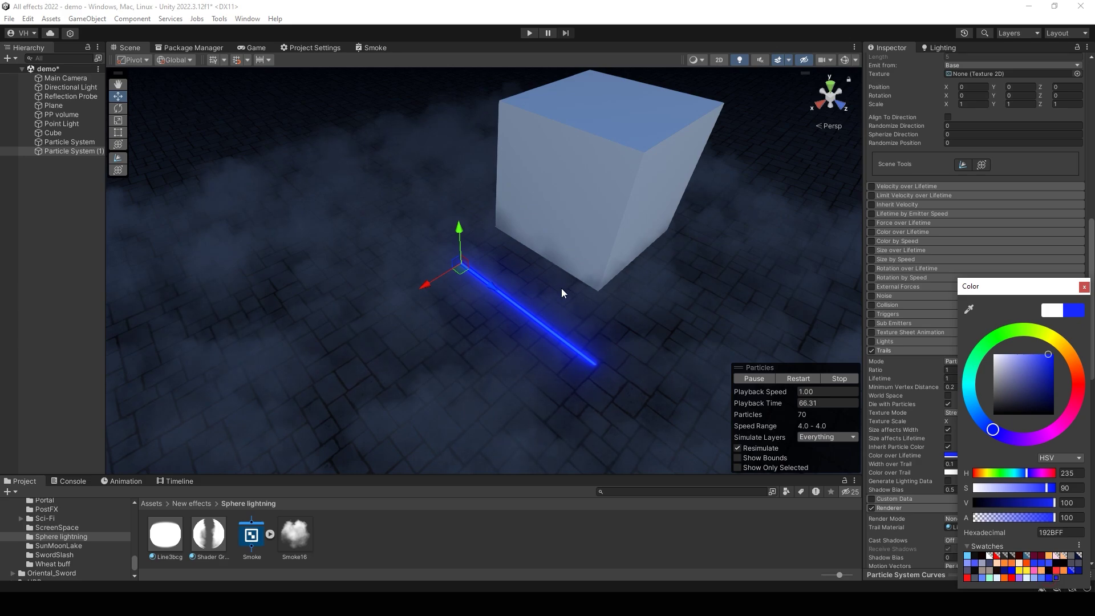
pyautogui.click(679, 304)
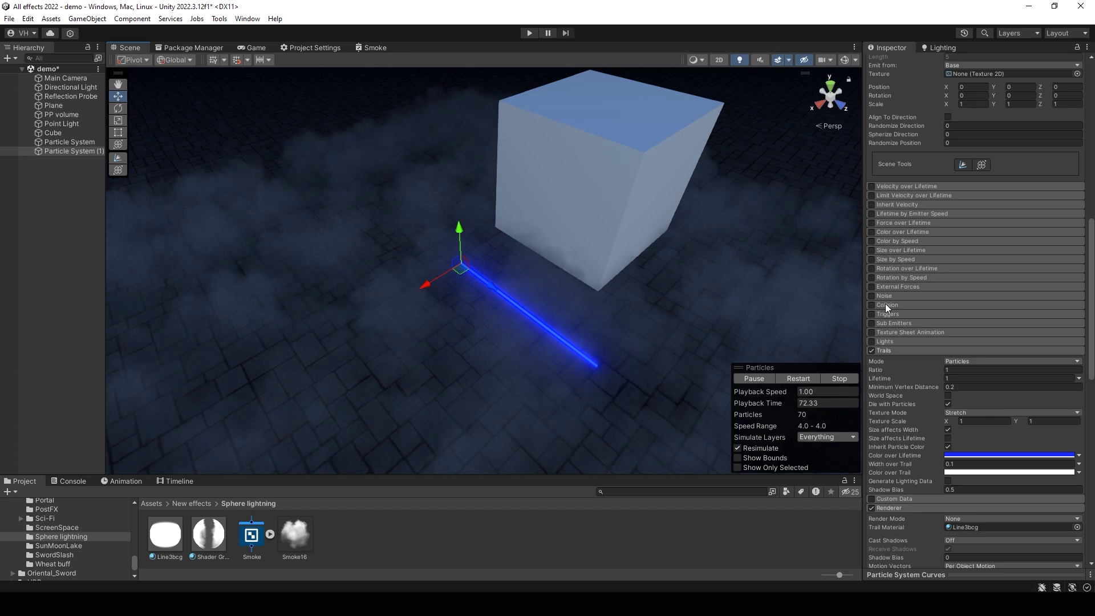
# Enable Size over Lifetime with a shrinking curve.
pyautogui.scroll(1, 907, 296)
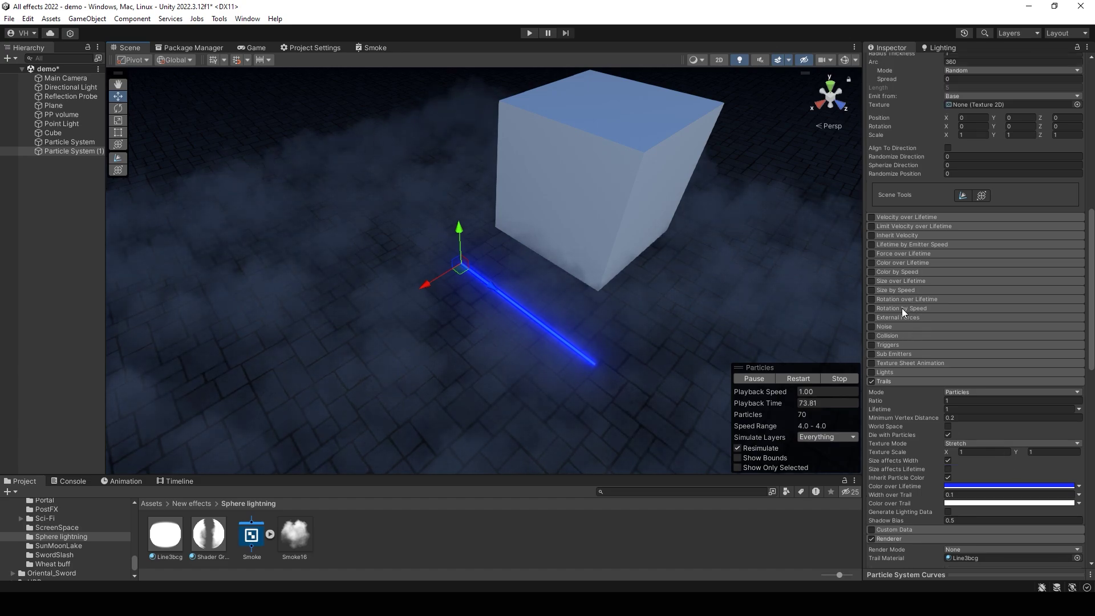
pyautogui.click(872, 281)
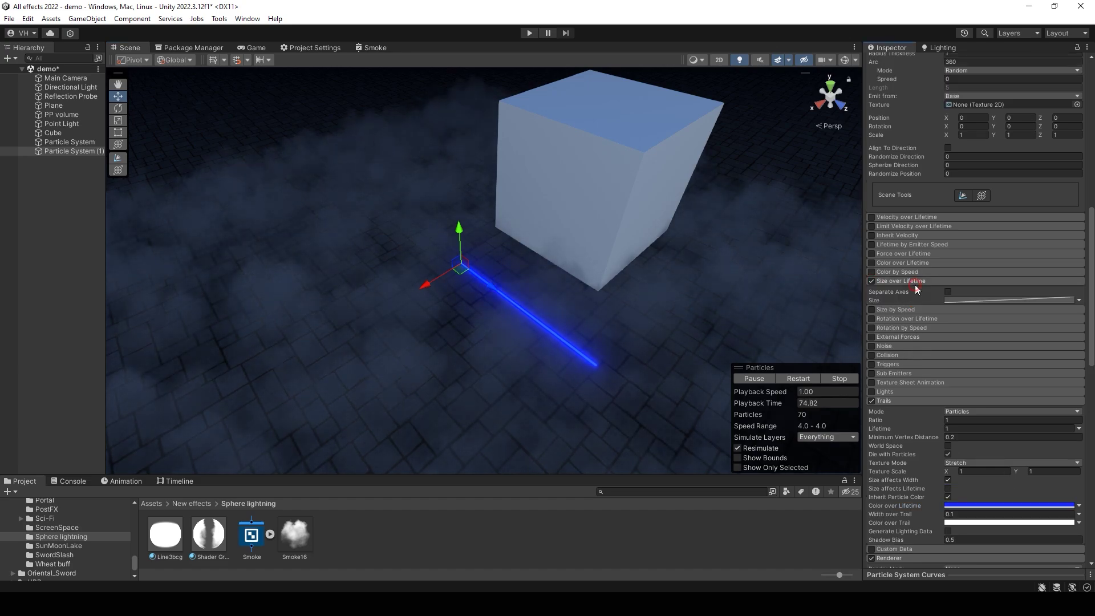
pyautogui.click(938, 573)
pyautogui.click(1025, 569)
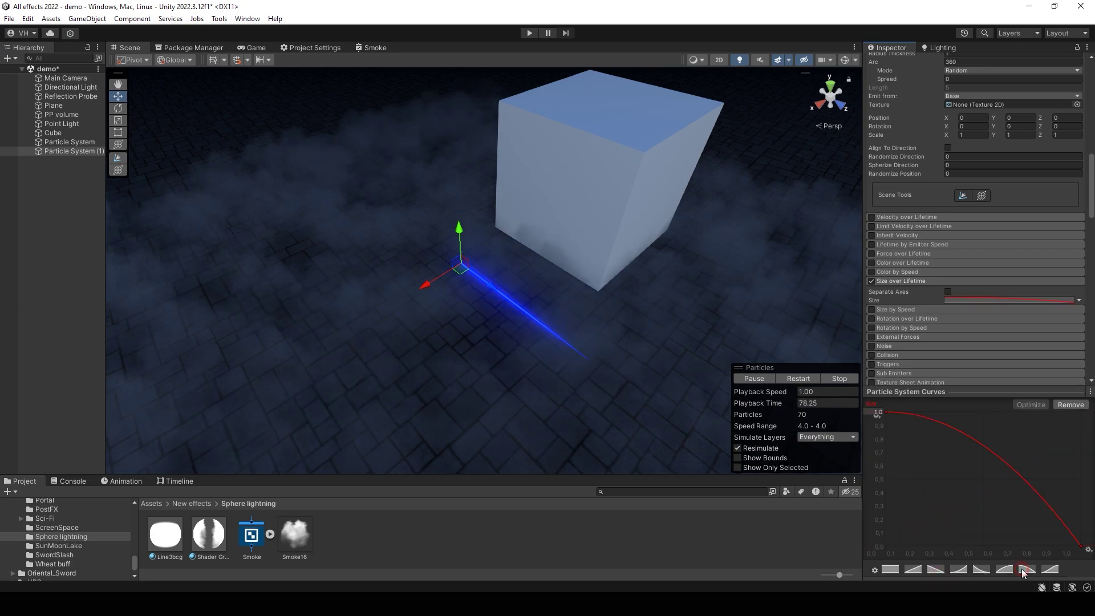
pyautogui.click(944, 389)
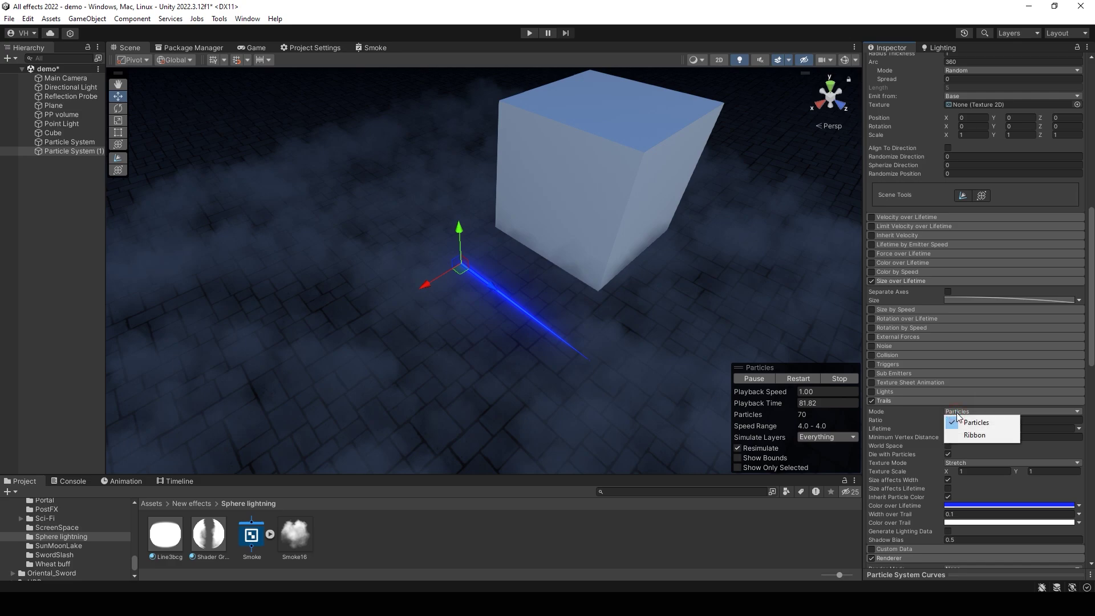
# Switch trails to Ribbon mode with split sub-emitter ribbons attached to the transform.
pyautogui.click(973, 436)
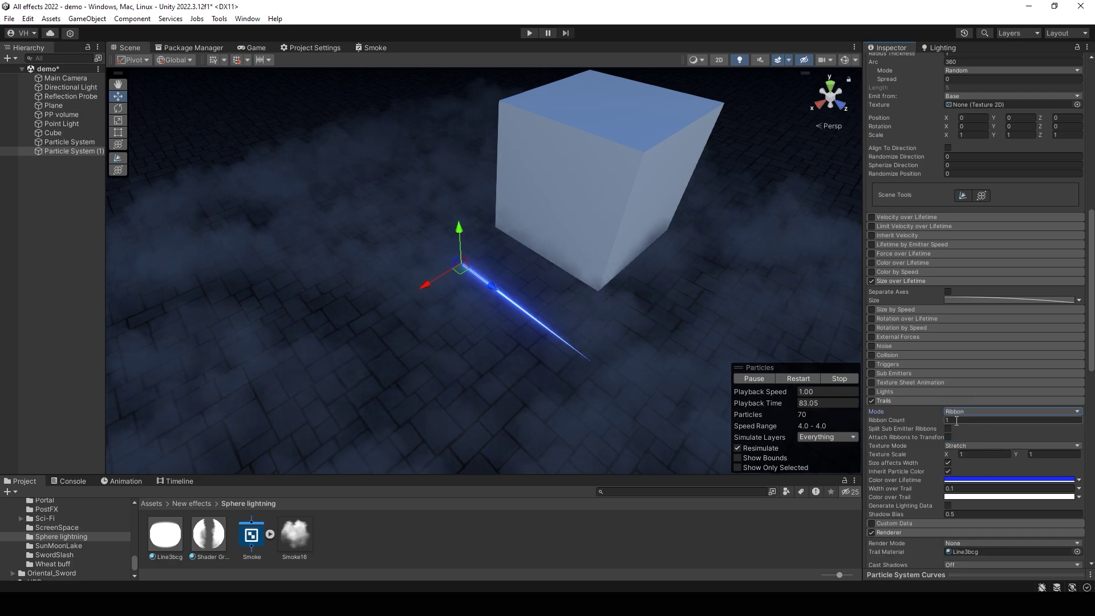
pyautogui.scroll(-5, 963, 420)
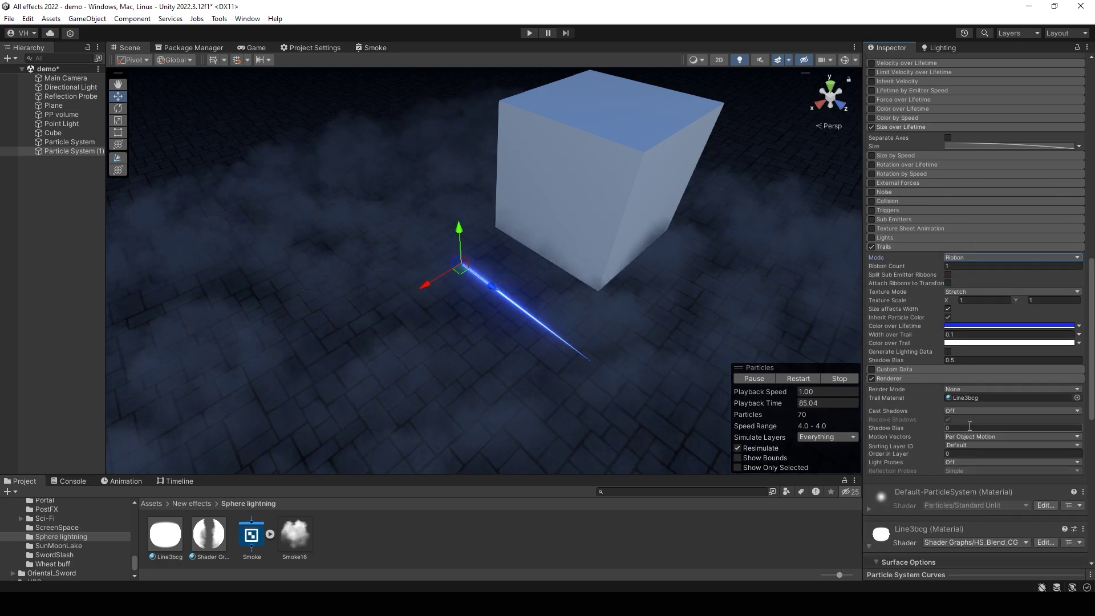
pyautogui.scroll(3, 966, 375)
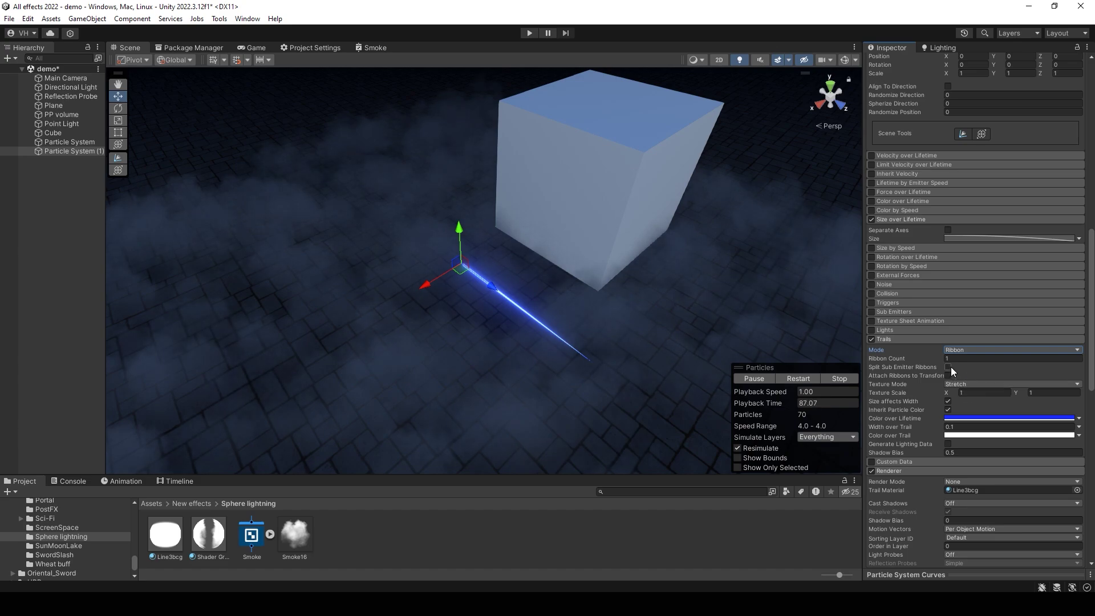
pyautogui.click(948, 367)
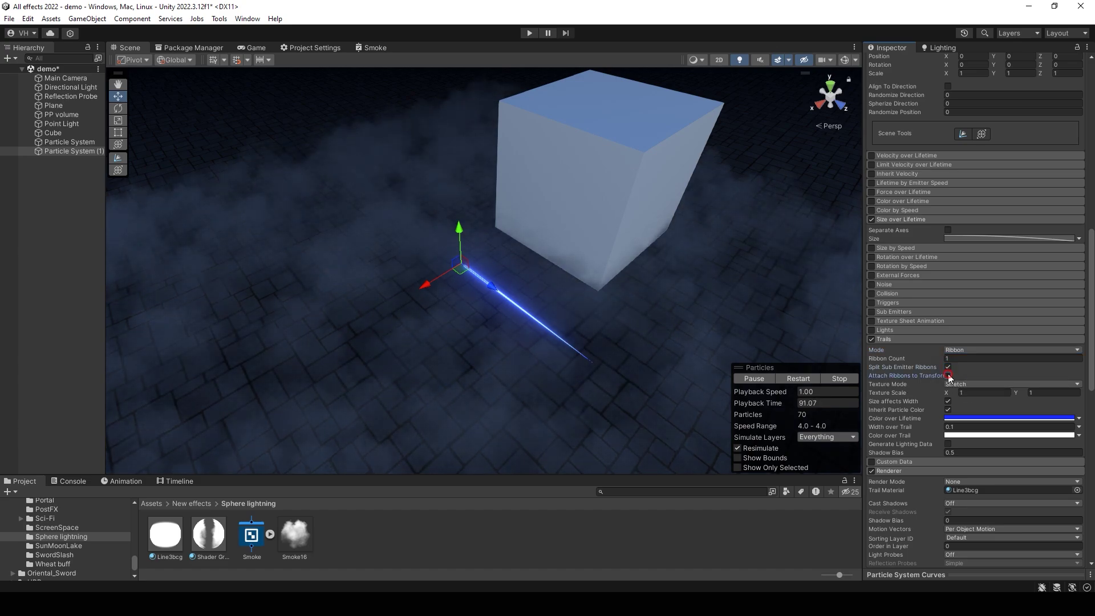
pyautogui.click(948, 375)
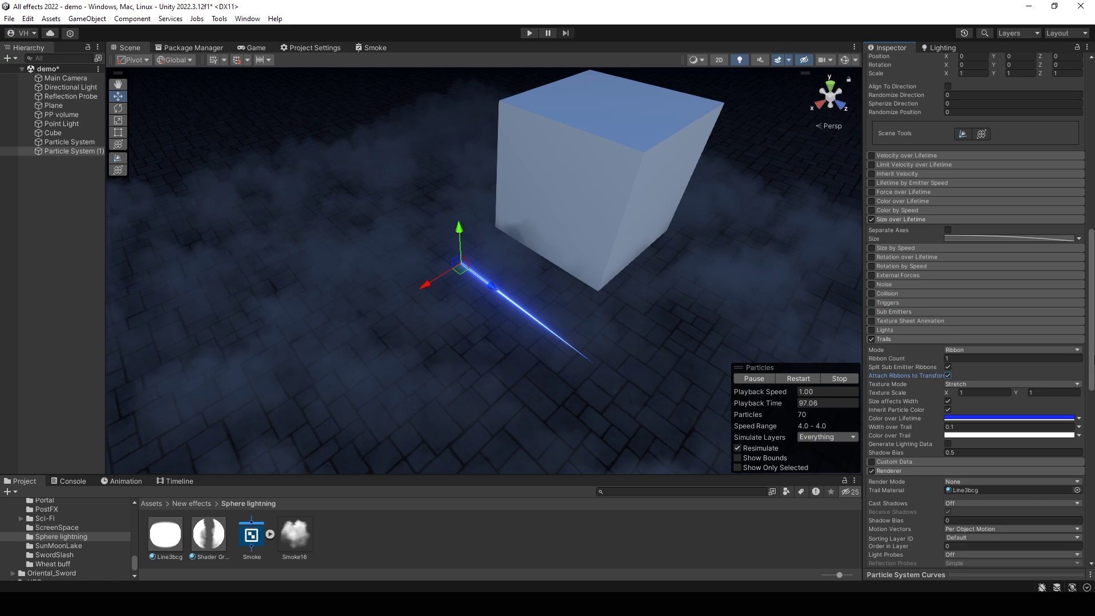
# Enable Noise on Particle System (1) with scroll speed 0.3 and begin setting frequency.
pyautogui.scroll(3, 895, 374)
pyautogui.click(872, 378)
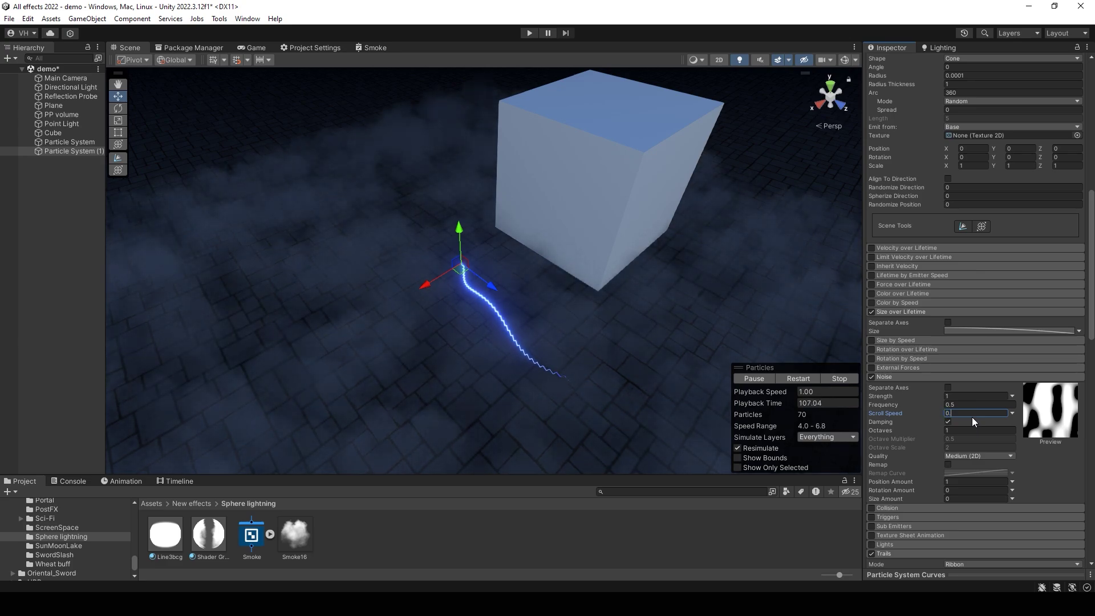
pyautogui.write('3')
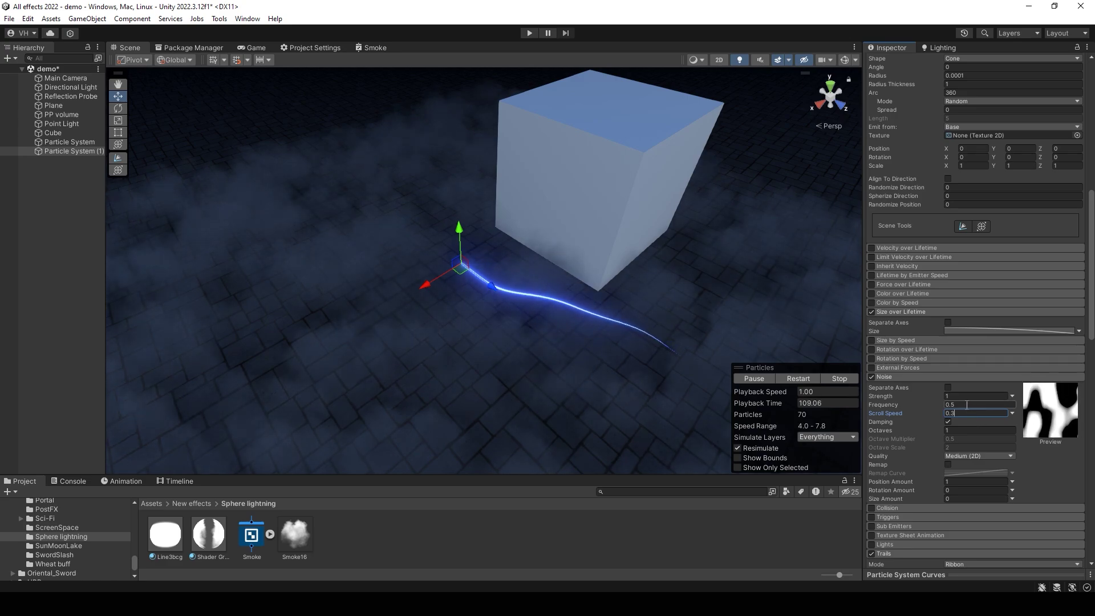
pyautogui.click(967, 405)
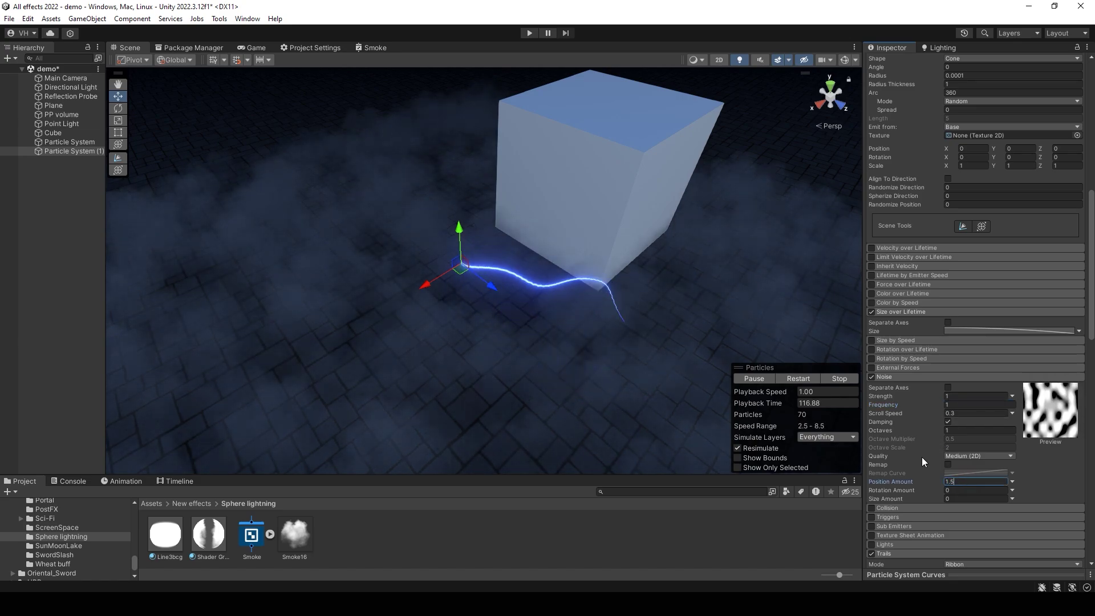
pyautogui.moveTo(765, 338); pyautogui.dragTo(631, 298, button='right')
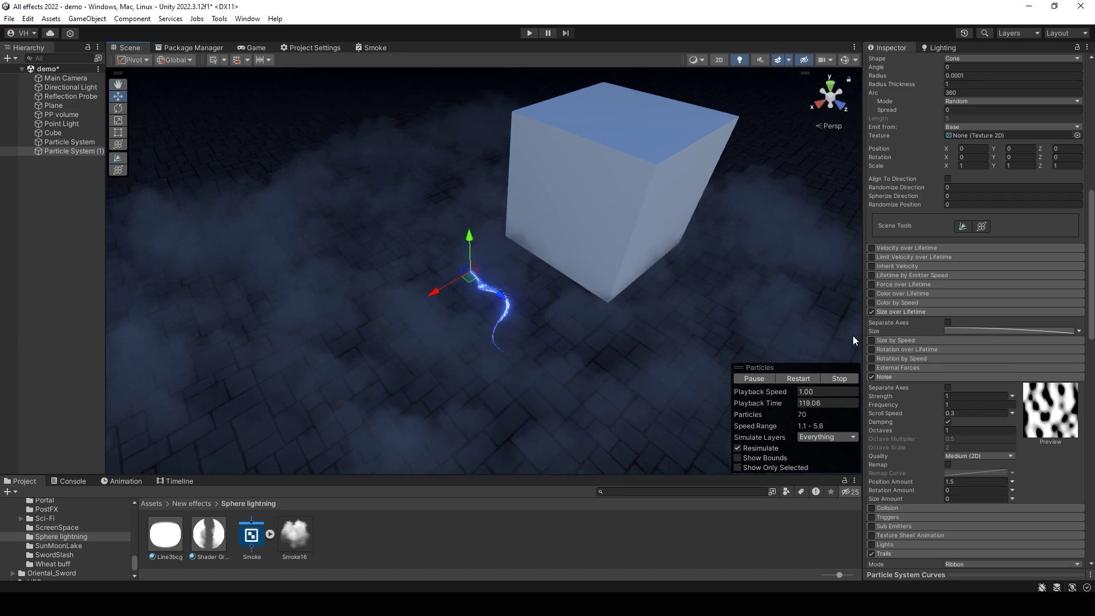
# Enable the Collision module on the lightning particles with Type set to World.
pyautogui.scroll(-3, 963, 422)
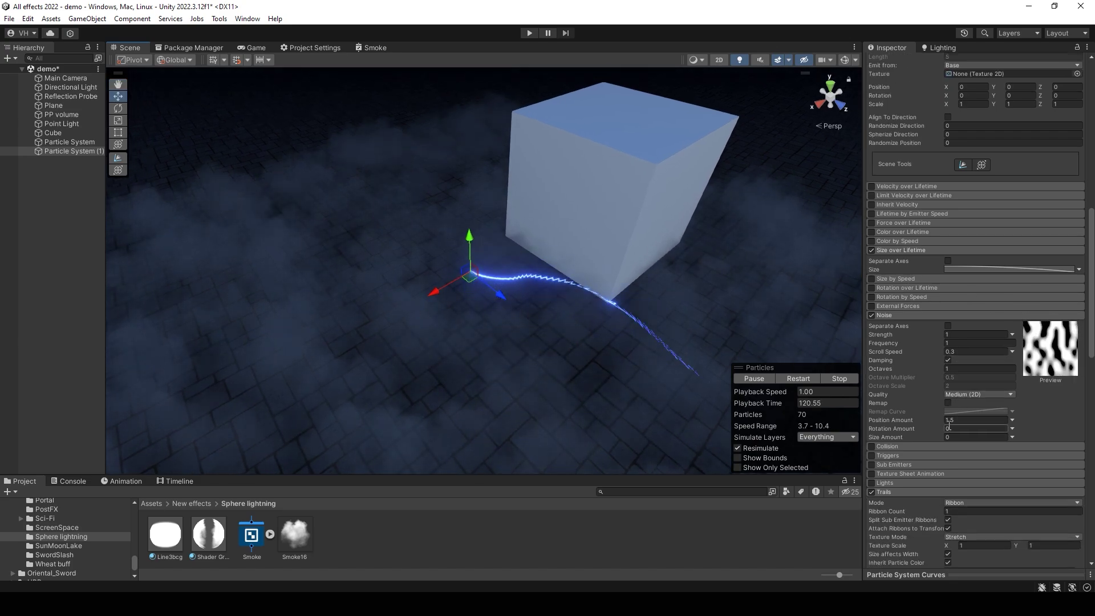
pyautogui.click(872, 447)
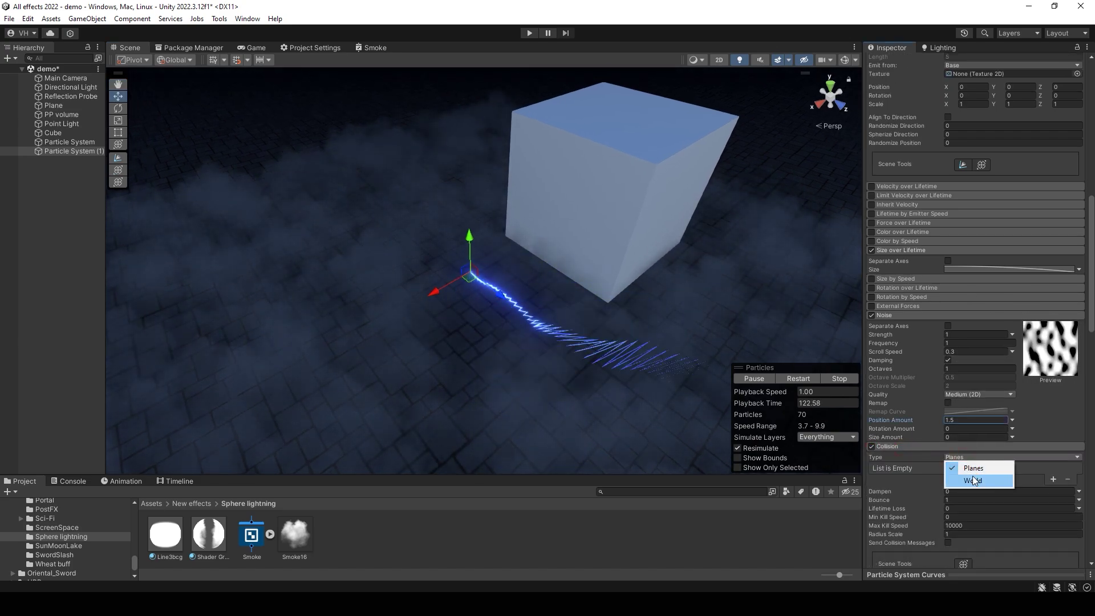
pyautogui.click(975, 481)
# Enter collision Dampen 1, Bounce 0 and Lifetime Loss 1, then collapse the module.
pyautogui.scroll(-5, 960, 404)
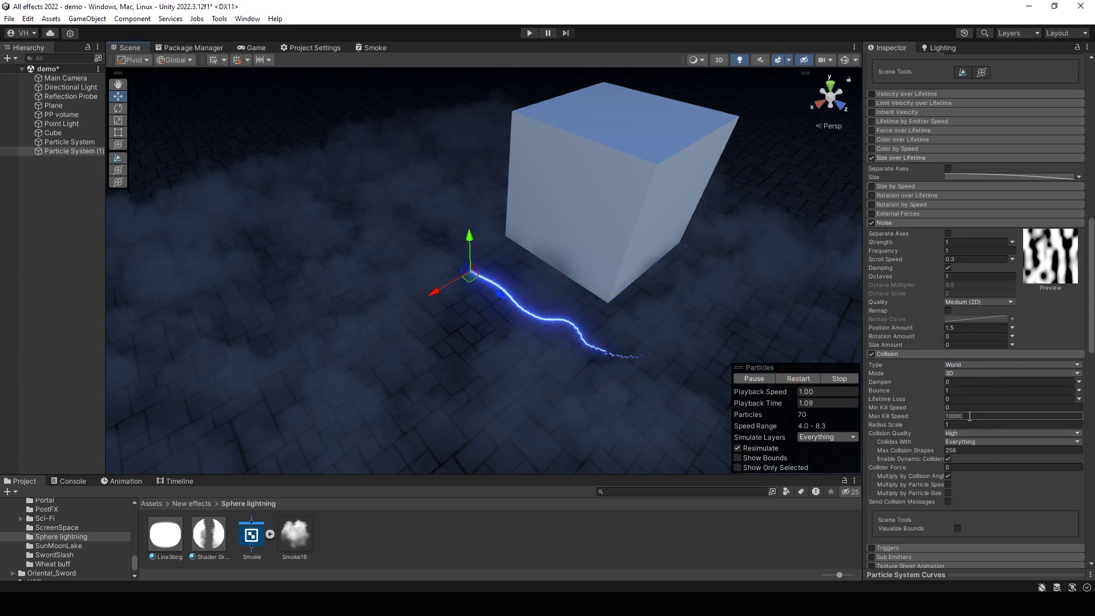
pyautogui.click(955, 382)
pyautogui.write('1')
pyautogui.press('Tab')
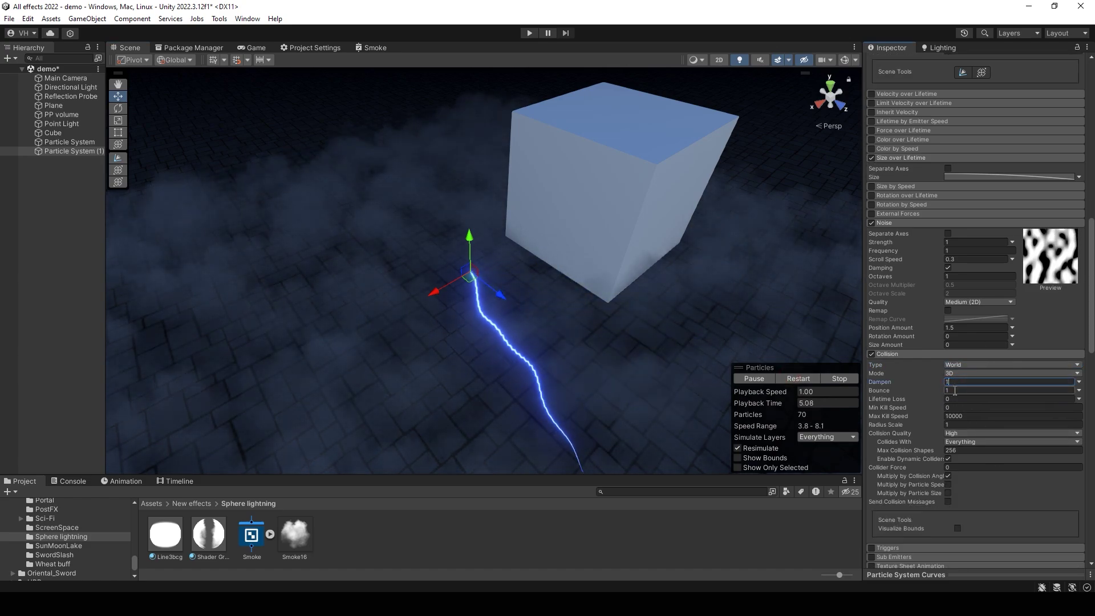
pyautogui.write('0')
pyautogui.press('Tab')
pyautogui.write('1')
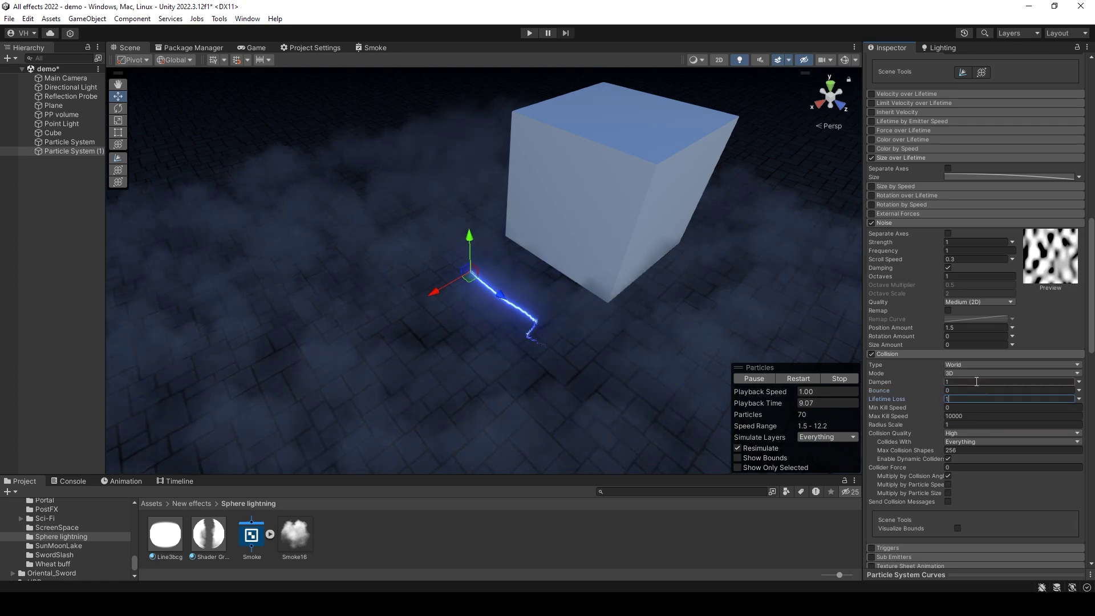
pyautogui.click(906, 354)
pyautogui.scroll(-3, 1005, 342)
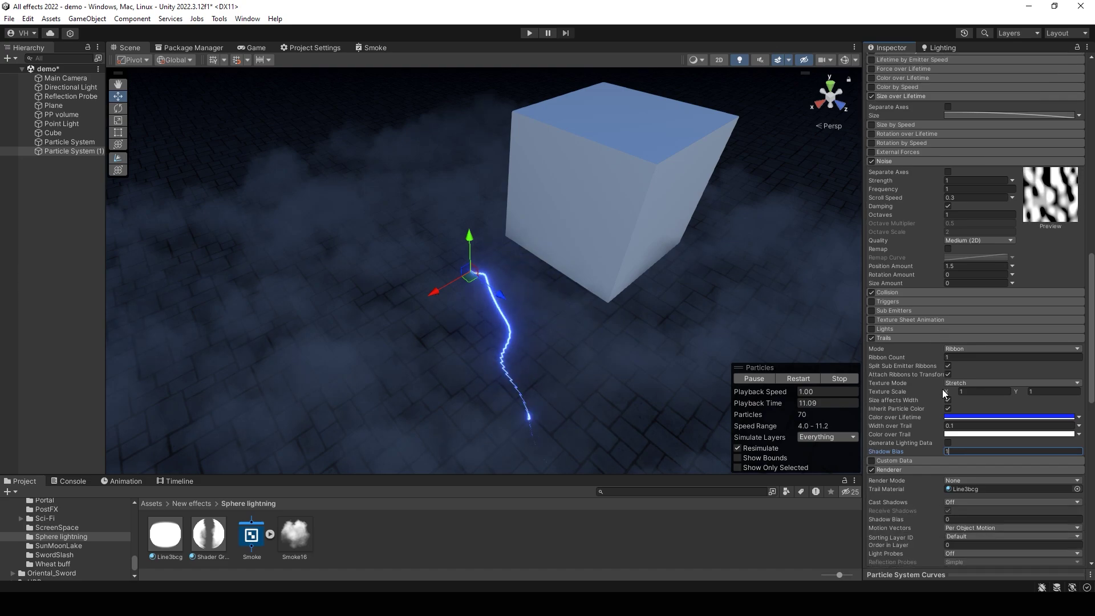
pyautogui.scroll(11, 1006, 342)
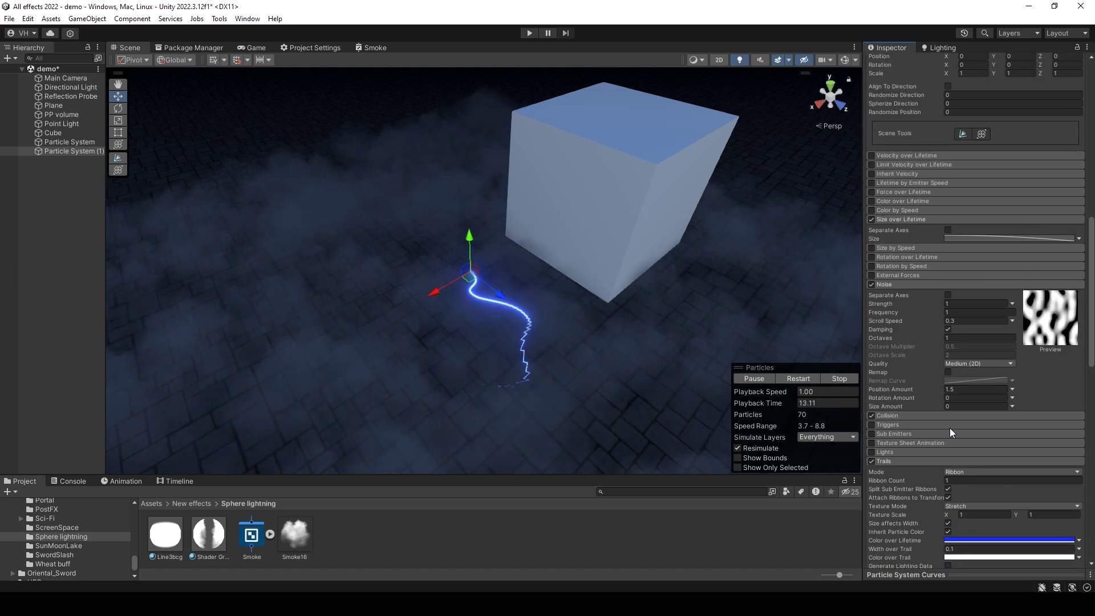
pyautogui.scroll(9, 951, 431)
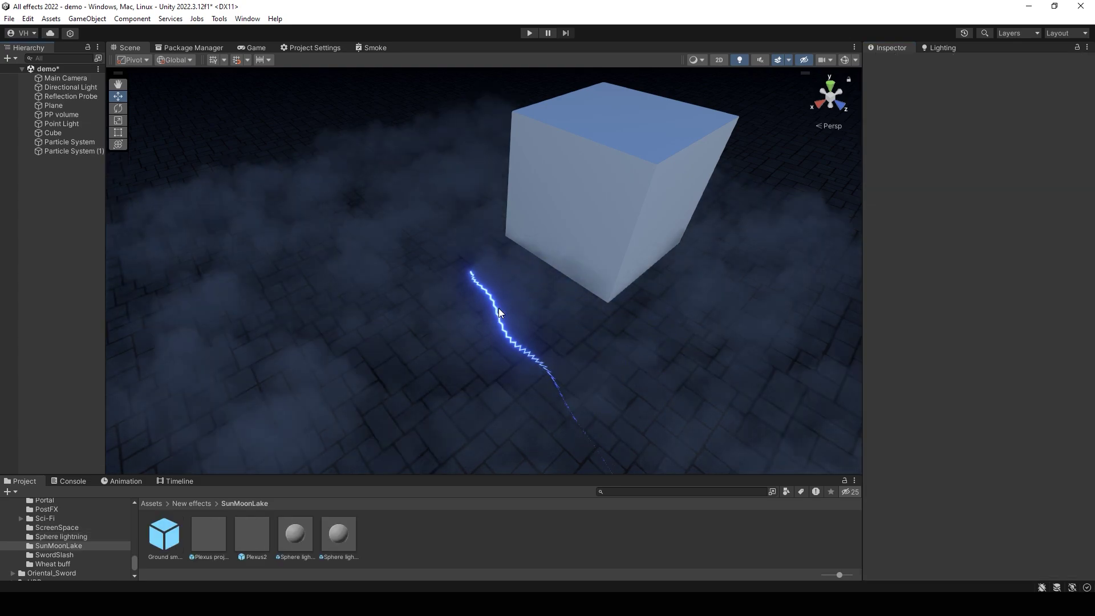
# Create a new Particle System from the Hierarchy, reset its Transform and place it at 5, 1, 1.
pyautogui.rightClick(57, 201)
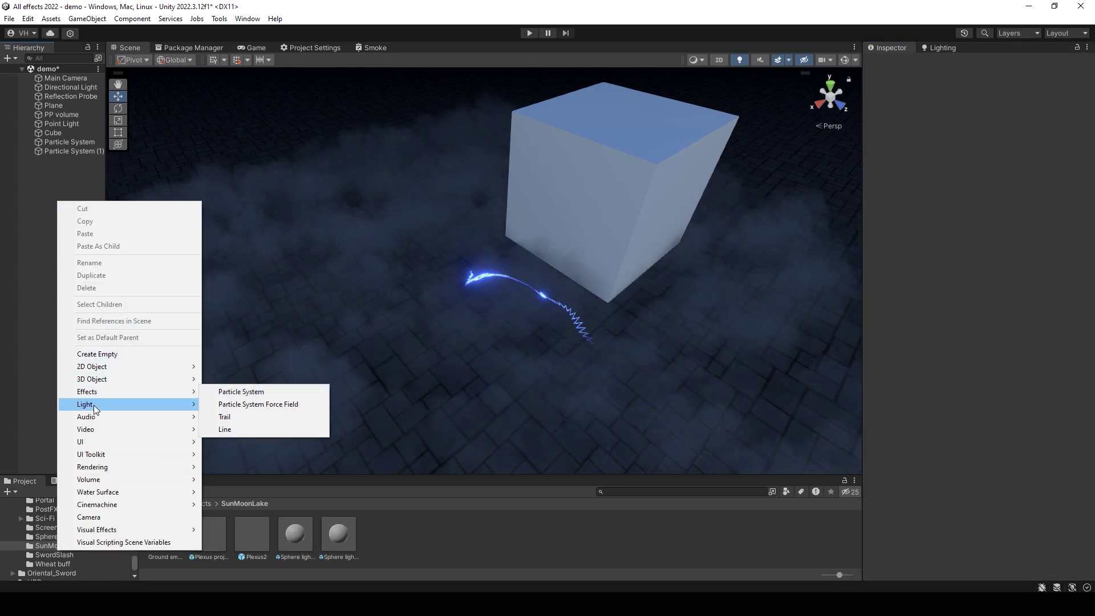
pyautogui.click(245, 391)
pyautogui.rightClick(944, 92)
pyautogui.click(949, 100)
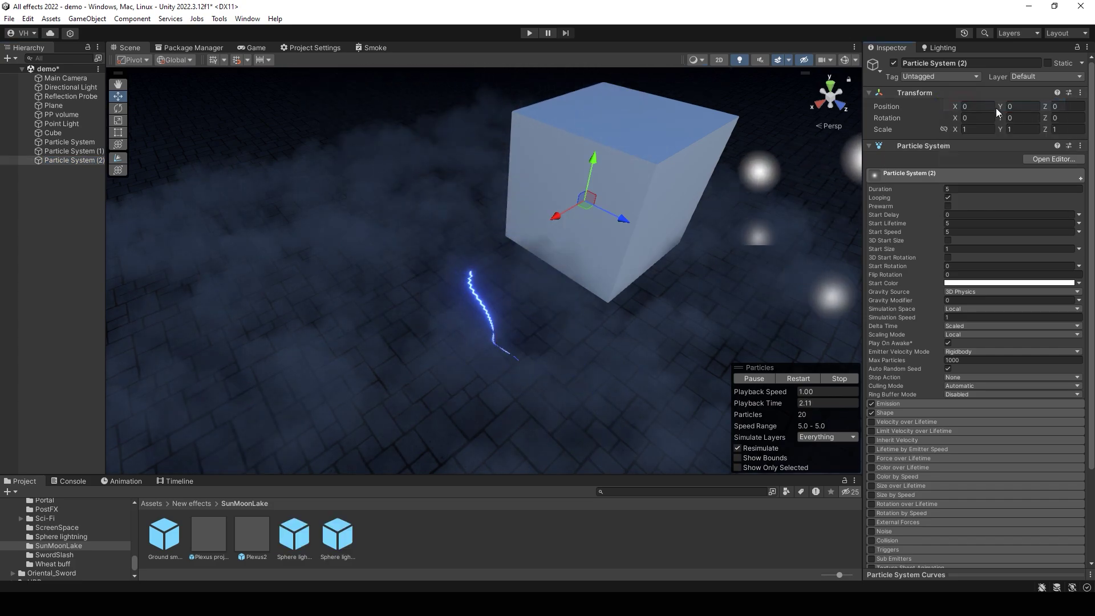
pyautogui.click(976, 106)
pyautogui.write('5')
pyautogui.press('Tab')
pyautogui.write('1')
pyautogui.press('Tab')
pyautogui.write('1')
pyautogui.press('Return')
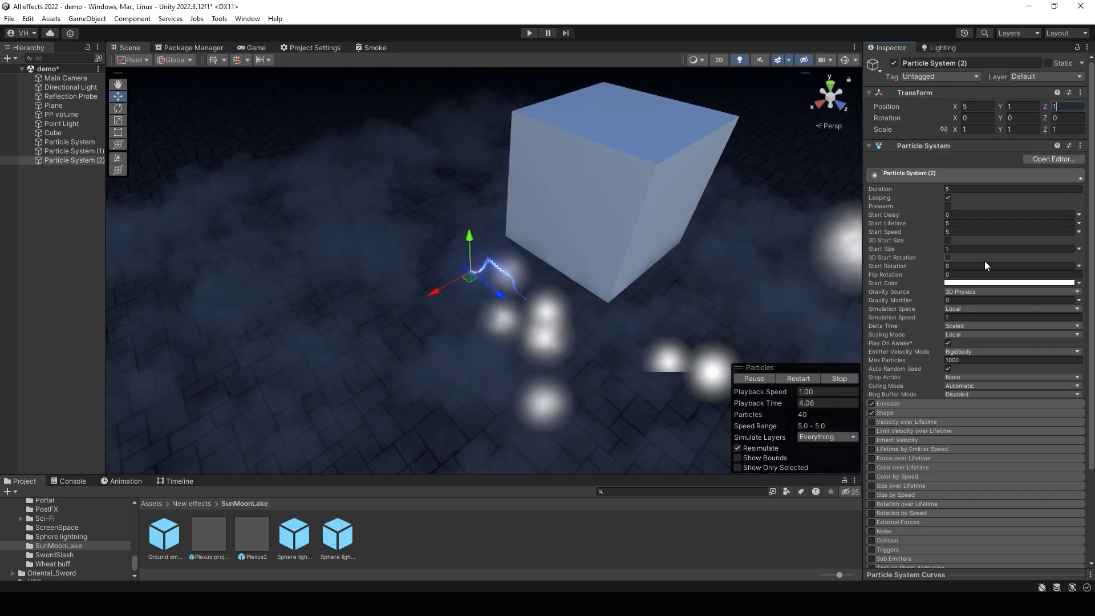
# Make the emitter Shape a Sphere with radius 0.0001.
pyautogui.click(893, 413)
pyautogui.click(975, 423)
pyautogui.click(969, 433)
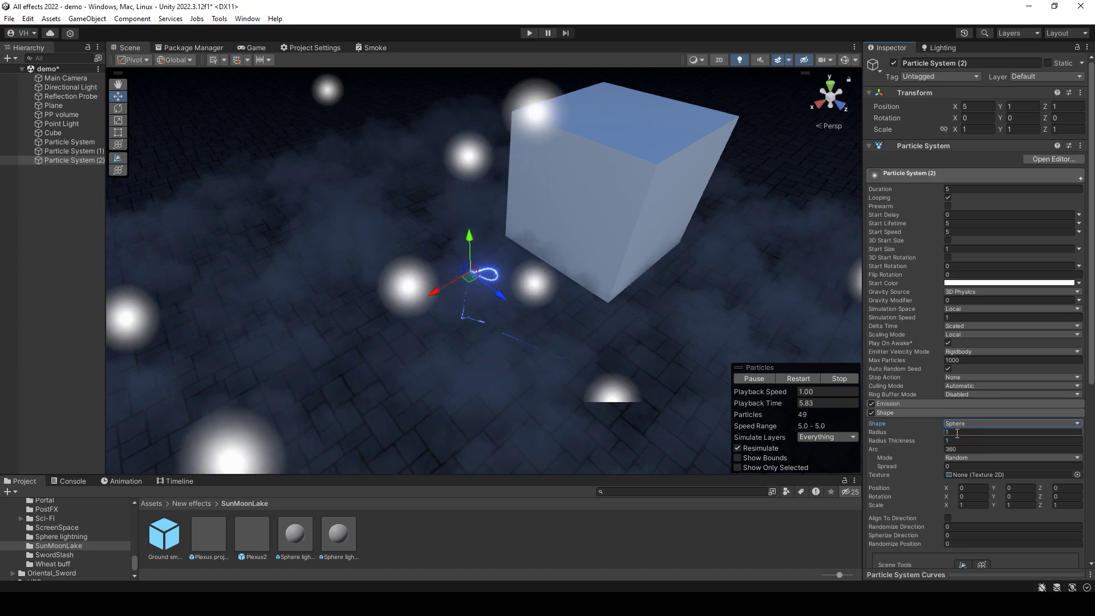
pyautogui.click(957, 433)
pyautogui.write('0.0001')
# Set emission Rate over Time to 10, Start Speed 0.01 and a short Start Lifetime.
pyautogui.click(896, 404)
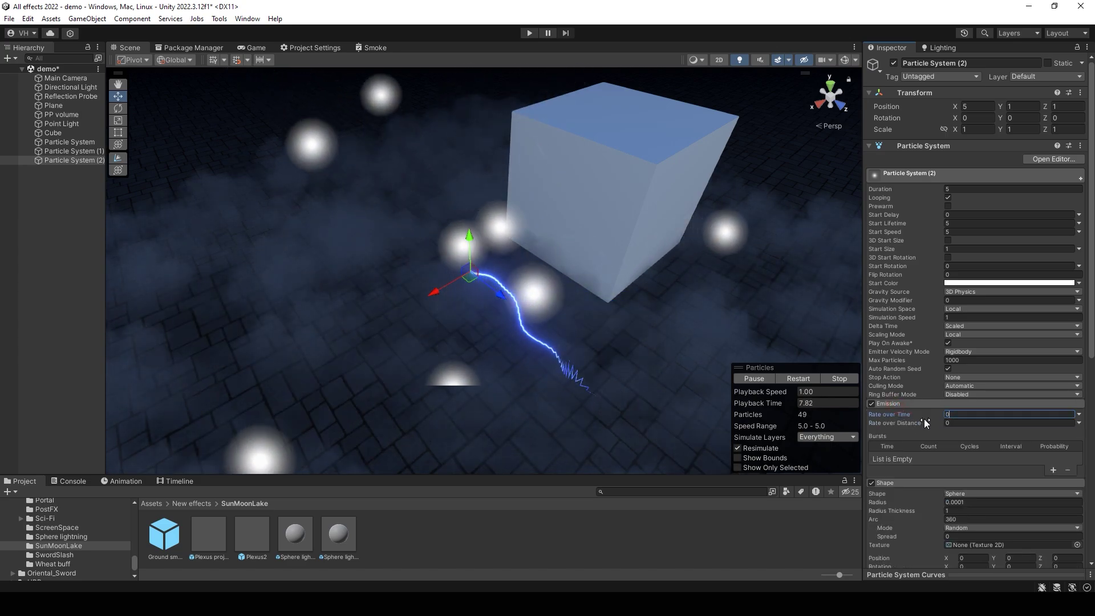
pyautogui.click(947, 415)
pyautogui.write('0')
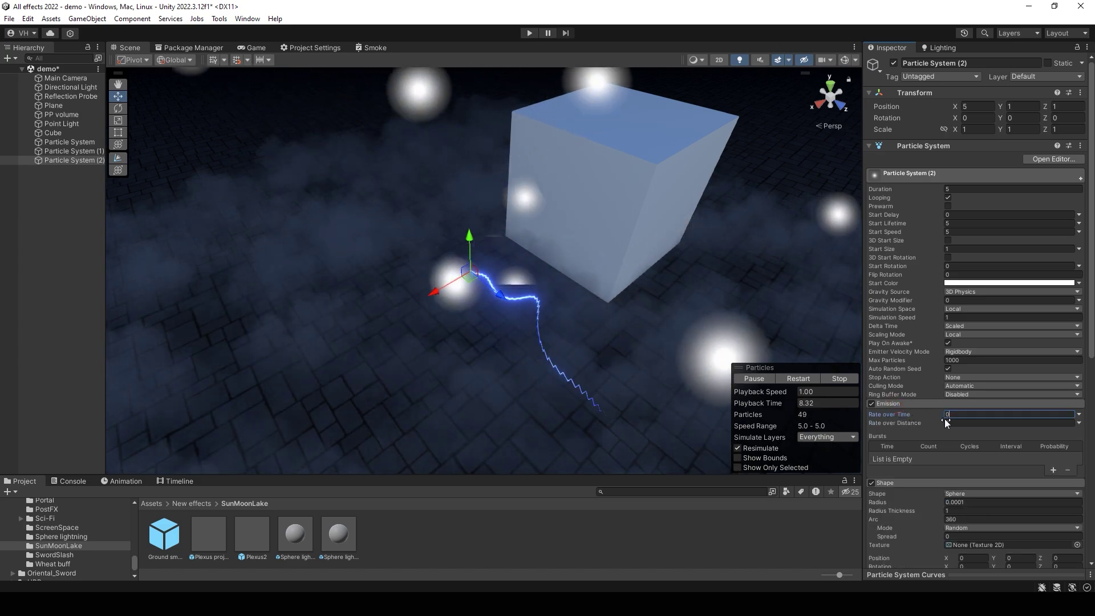
pyautogui.doubleClick(956, 231)
pyautogui.write('0')
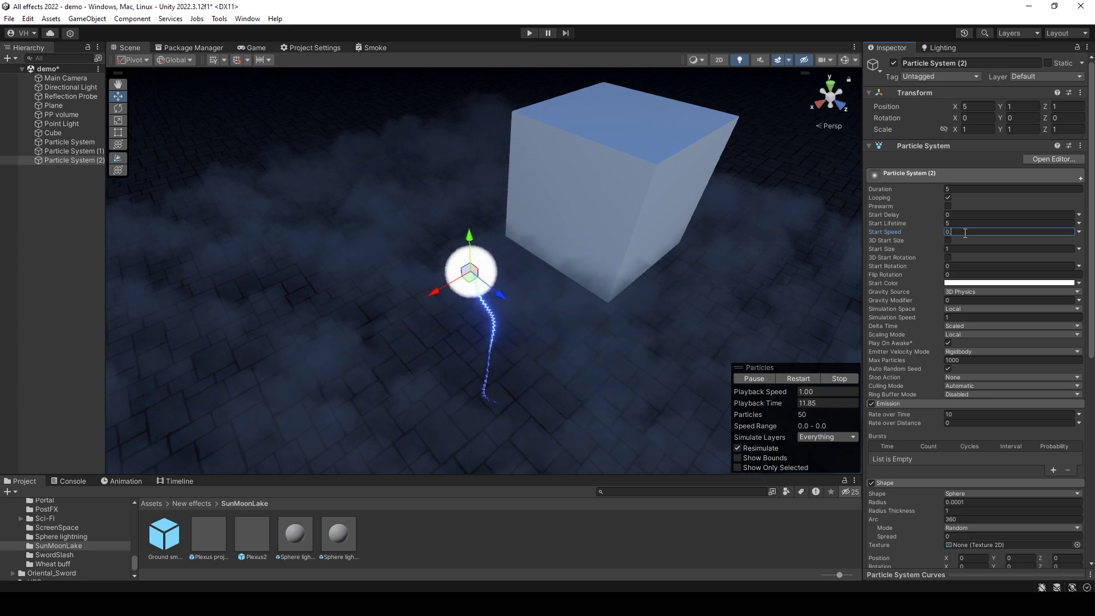
pyautogui.write('.0')
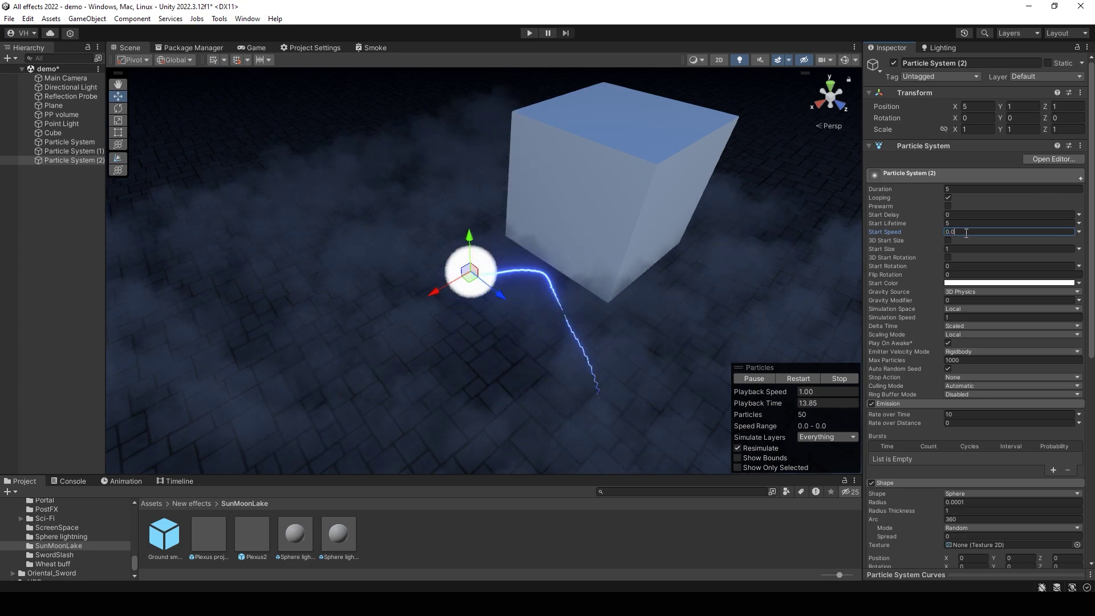
pyautogui.write('1')
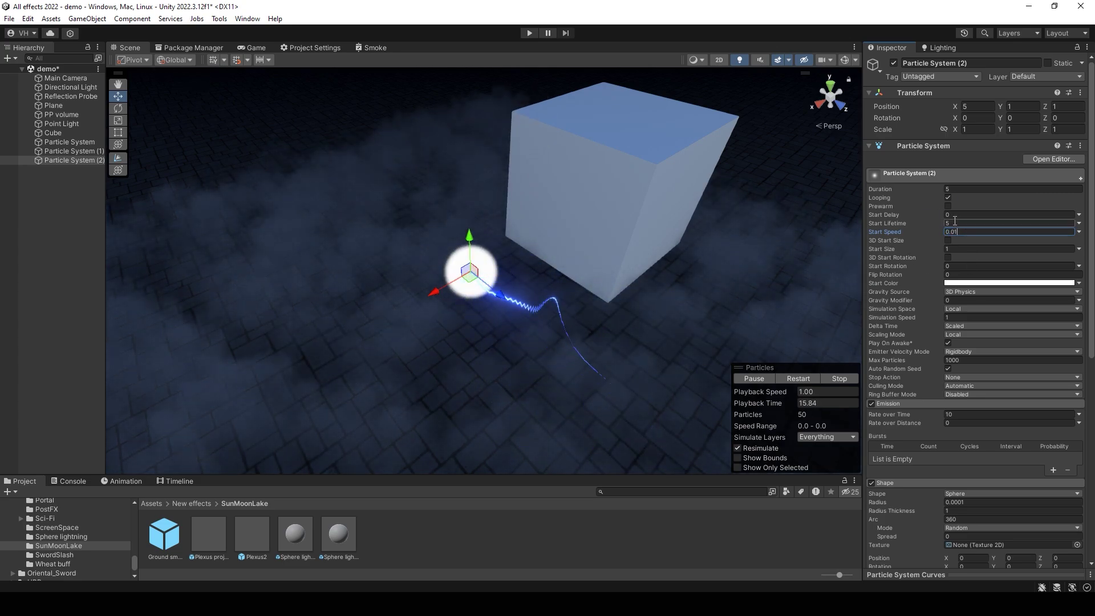
pyautogui.write('0.5')
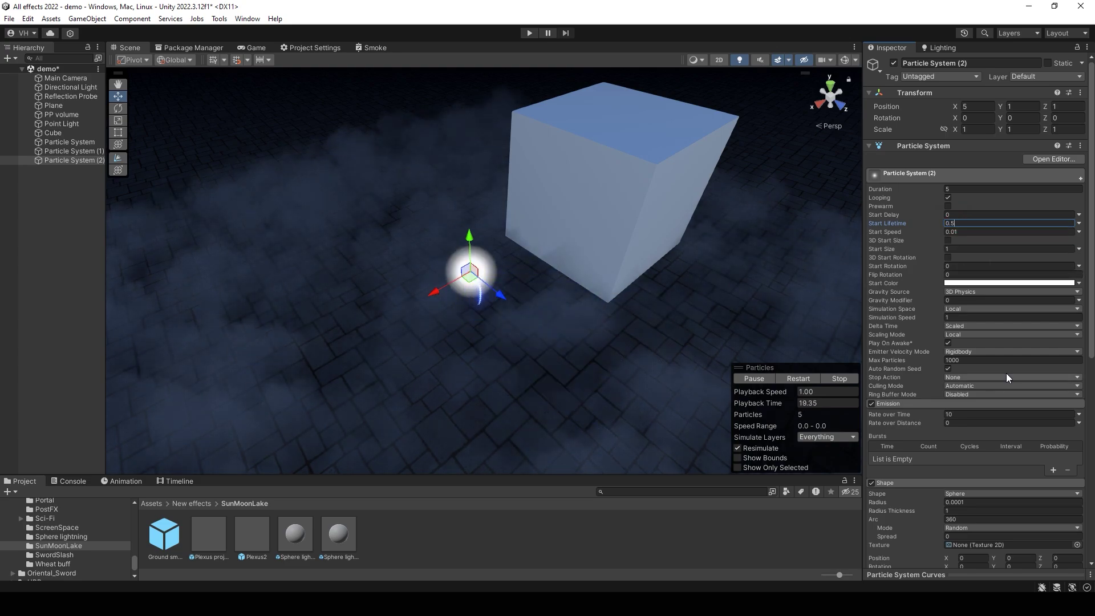
pyautogui.scroll(-8, 1006, 378)
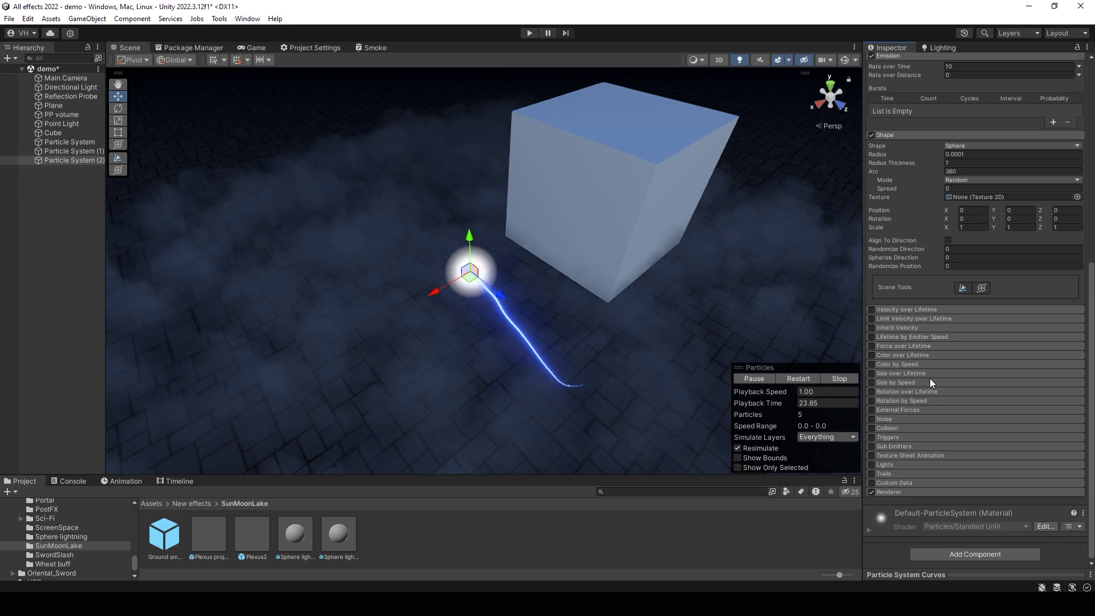
pyautogui.click(890, 492)
# Set the core's Render Mode to None and parent the lightning system under Particle System (2).
pyautogui.scroll(-2, 960, 488)
pyautogui.click(951, 410)
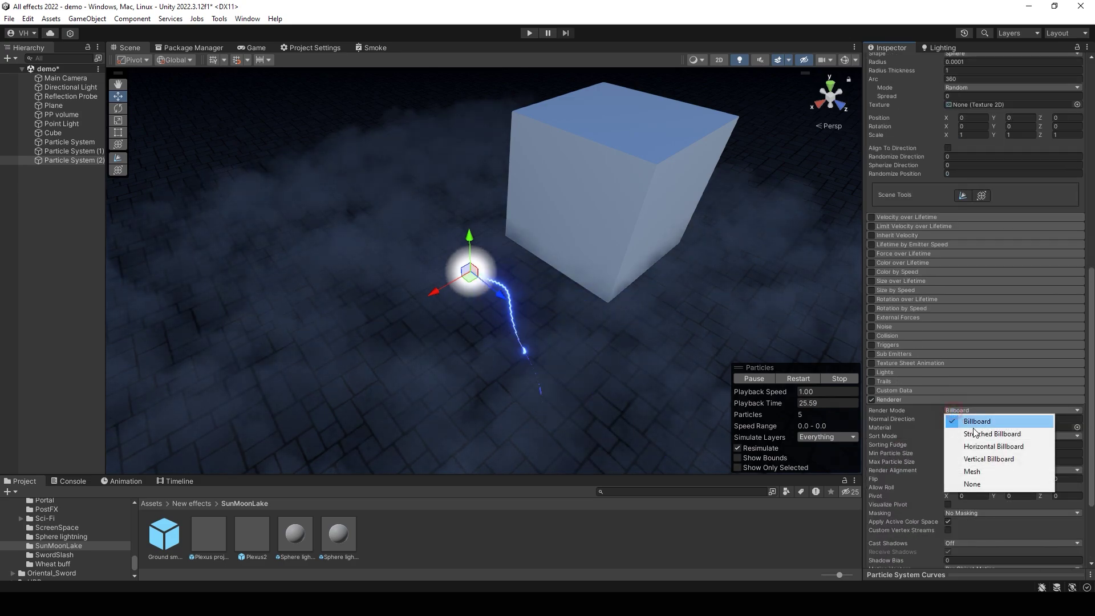
pyautogui.click(980, 485)
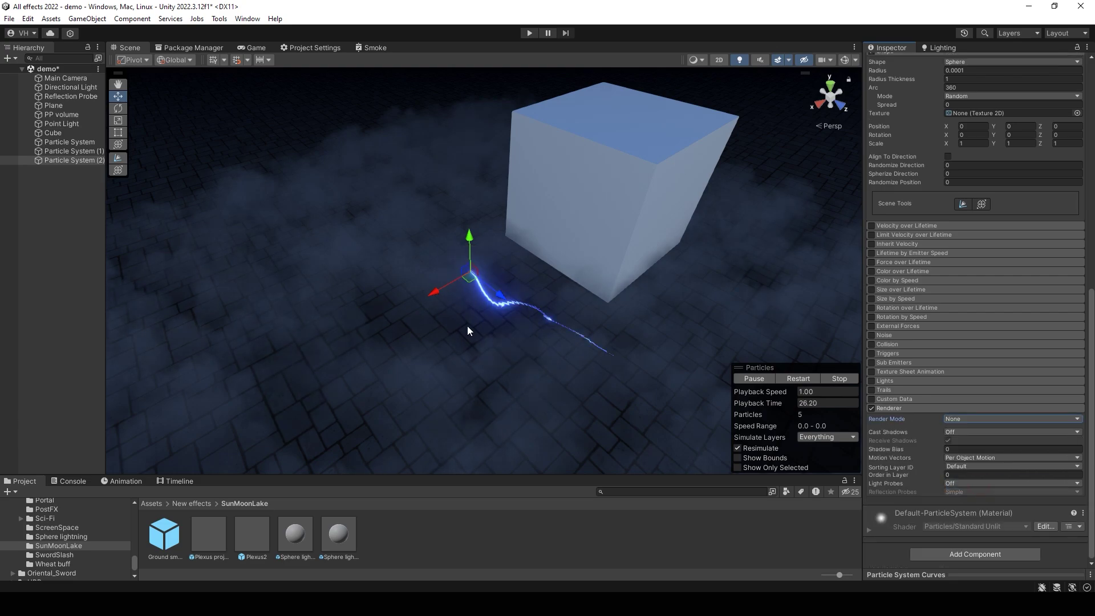
pyautogui.moveTo(81, 152); pyautogui.dragTo(81, 160)
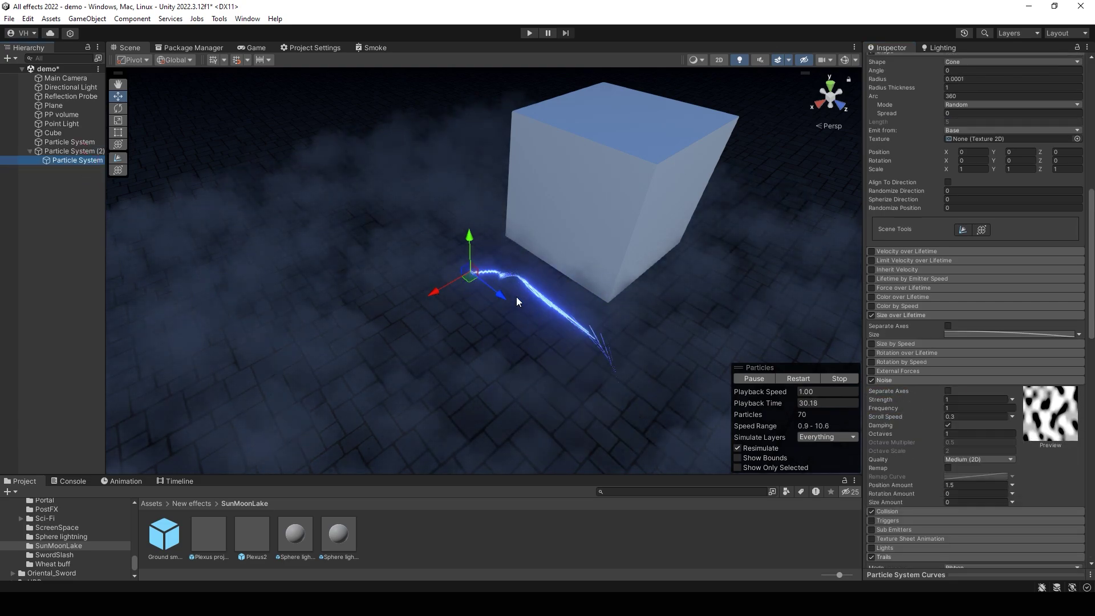
pyautogui.click(73, 152)
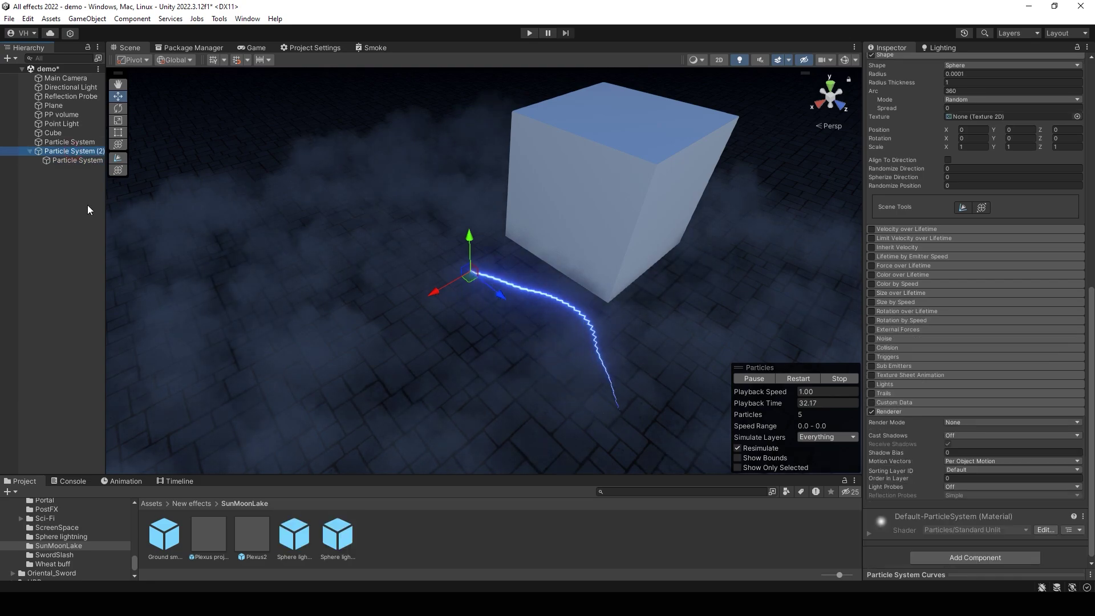
# Assign the lightning system as Particle System (2)'s Birth sub-emitter and replay the effect.
pyautogui.click(873, 362)
pyautogui.click(902, 363)
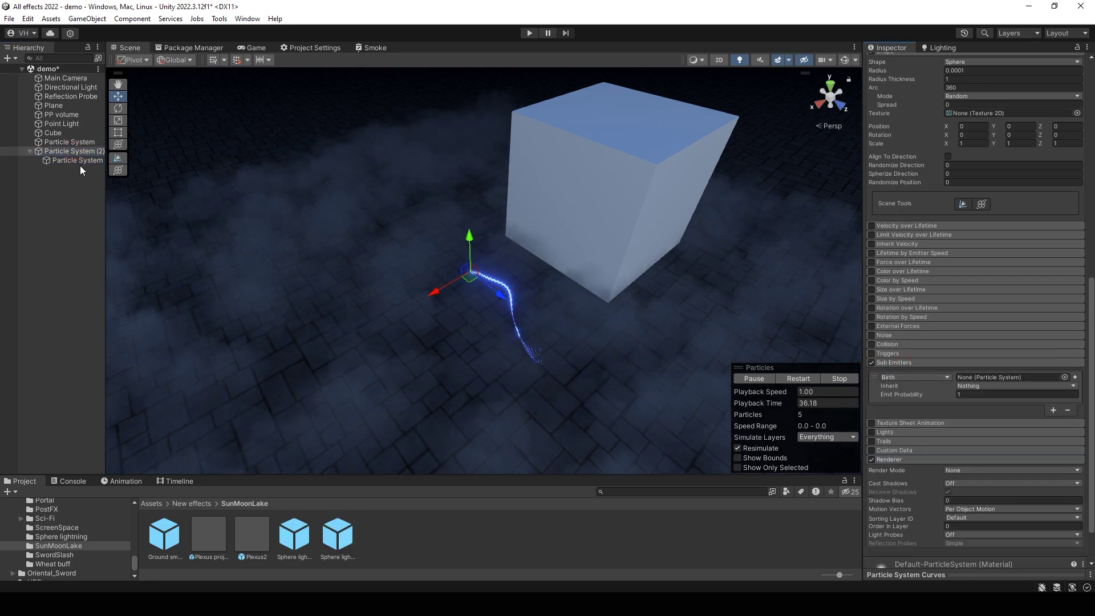
pyautogui.moveTo(76, 162); pyautogui.dragTo(488, 293)
pyautogui.click(796, 367)
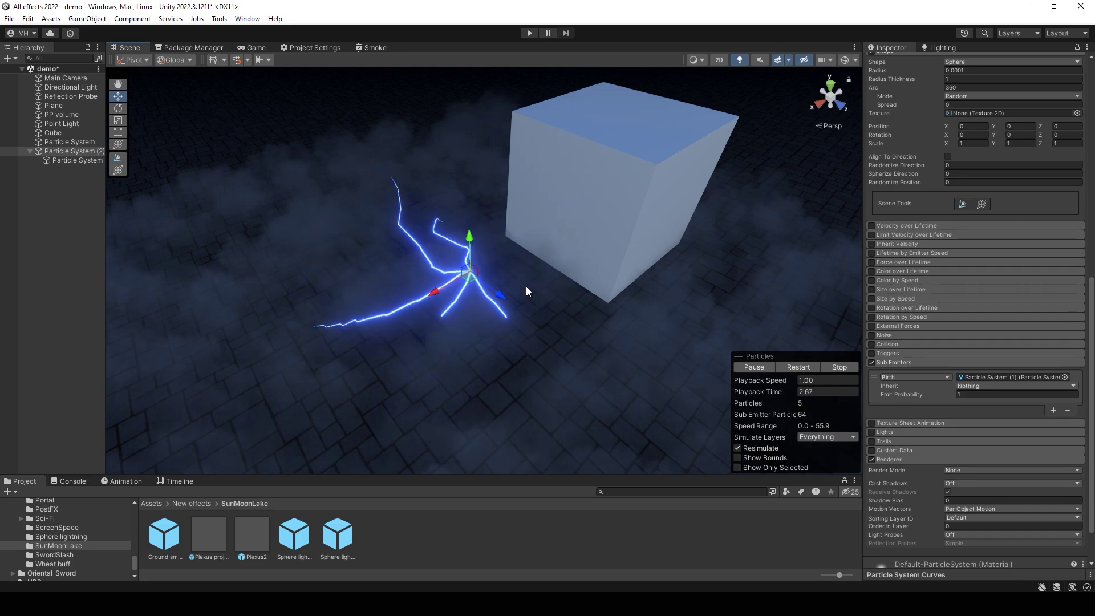
pyautogui.keyDown('alt'); pyautogui.moveTo(492, 276); pyautogui.dragTo(516, 286); pyautogui.keyUp('alt')
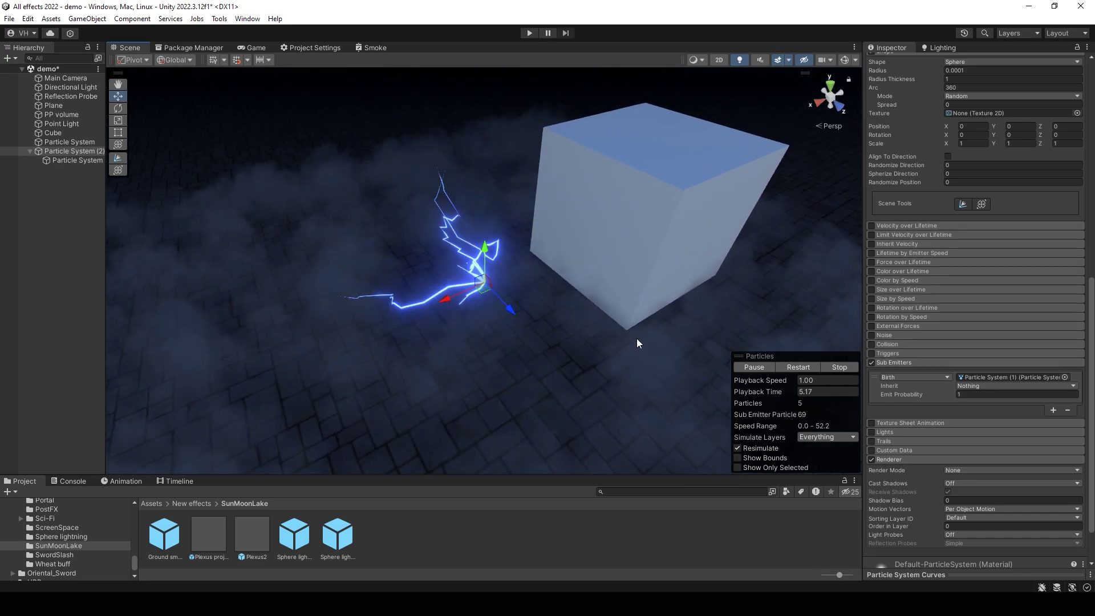
pyautogui.click(753, 366)
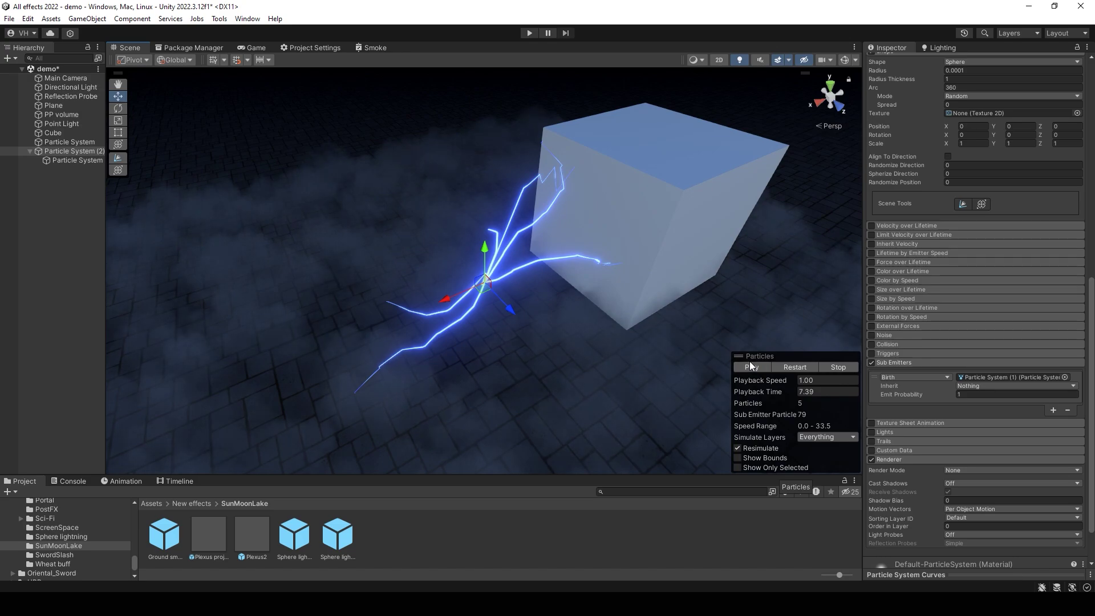
pyautogui.click(749, 367)
# Enable Sub Emitters on the child lightning system and create SubEmitter0 with the + button.
pyautogui.rightClick(89, 162)
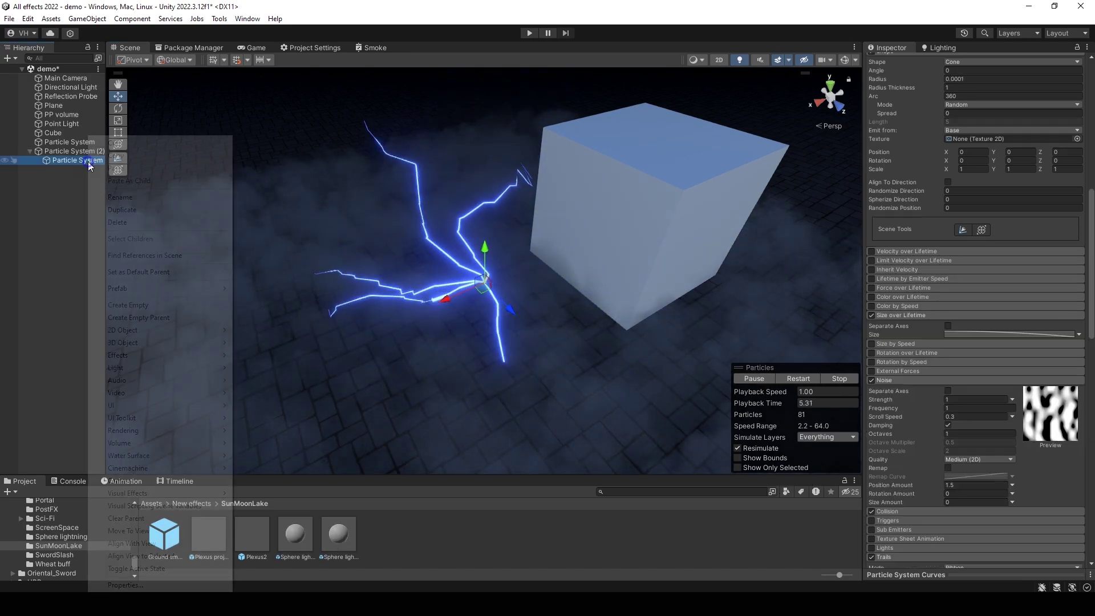
pyautogui.click(120, 196)
pyautogui.scroll(-4, 930, 458)
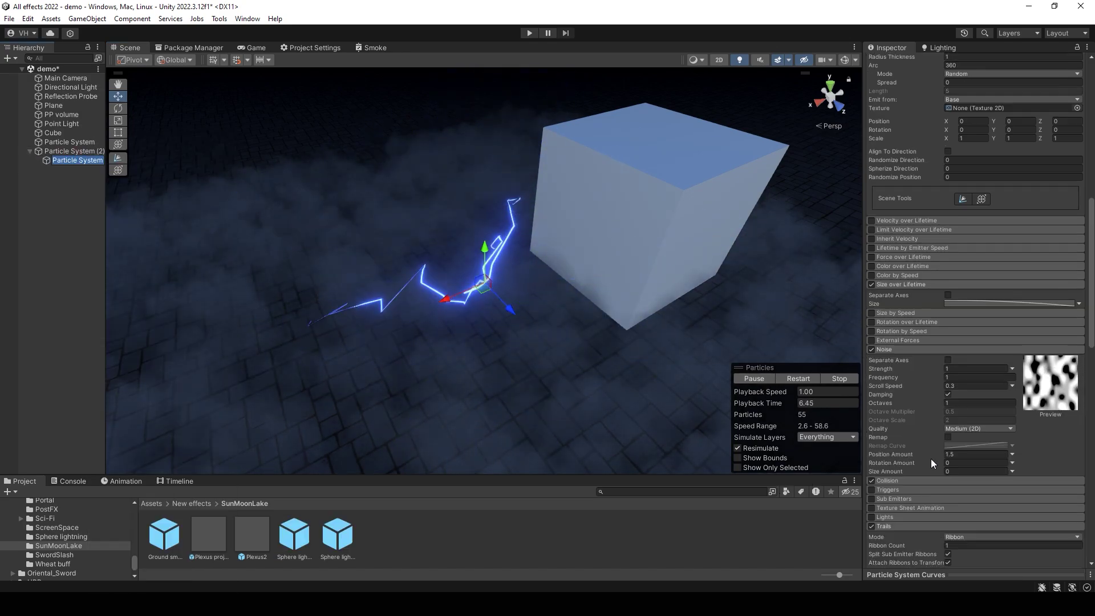
pyautogui.click(891, 406)
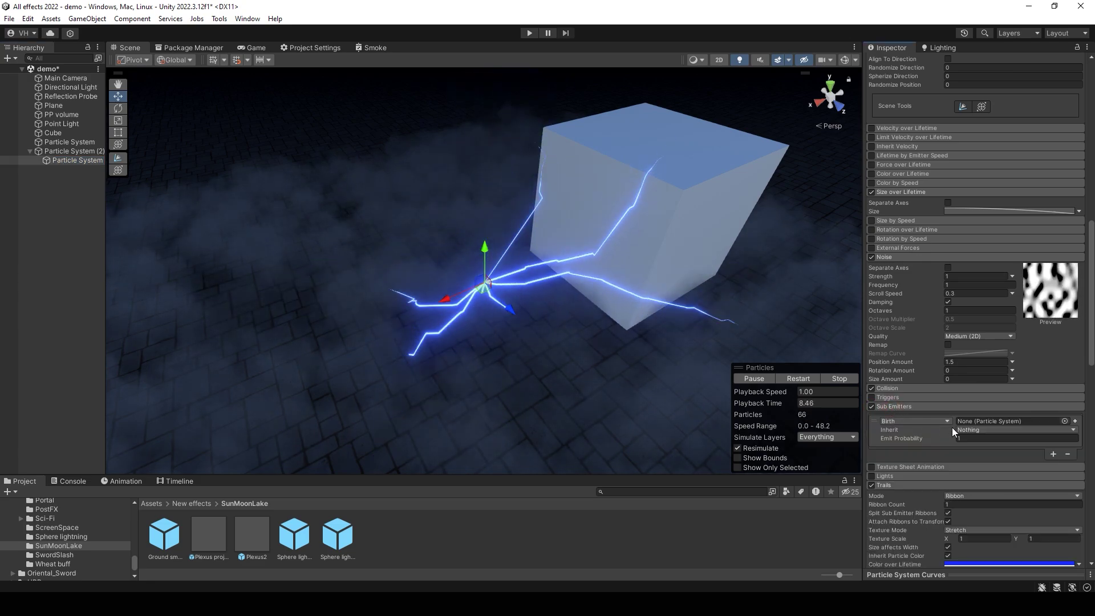
pyautogui.click(1075, 422)
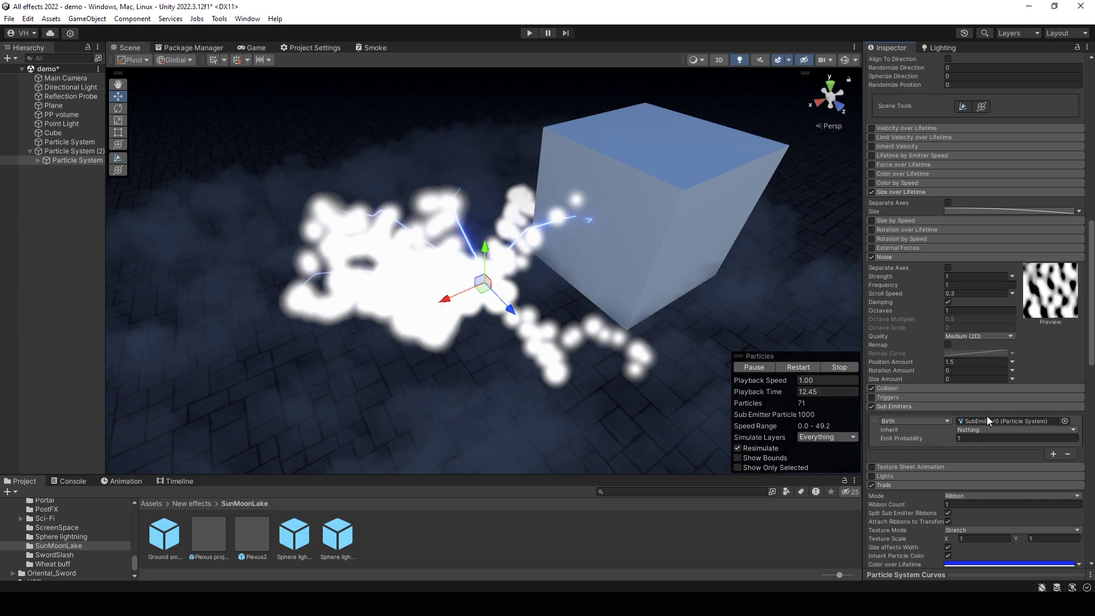
# Inspect SubEmitter0's Rate over Time, then return to the lightning's sub-emitter trigger options.
pyautogui.click(38, 160)
pyautogui.click(77, 169)
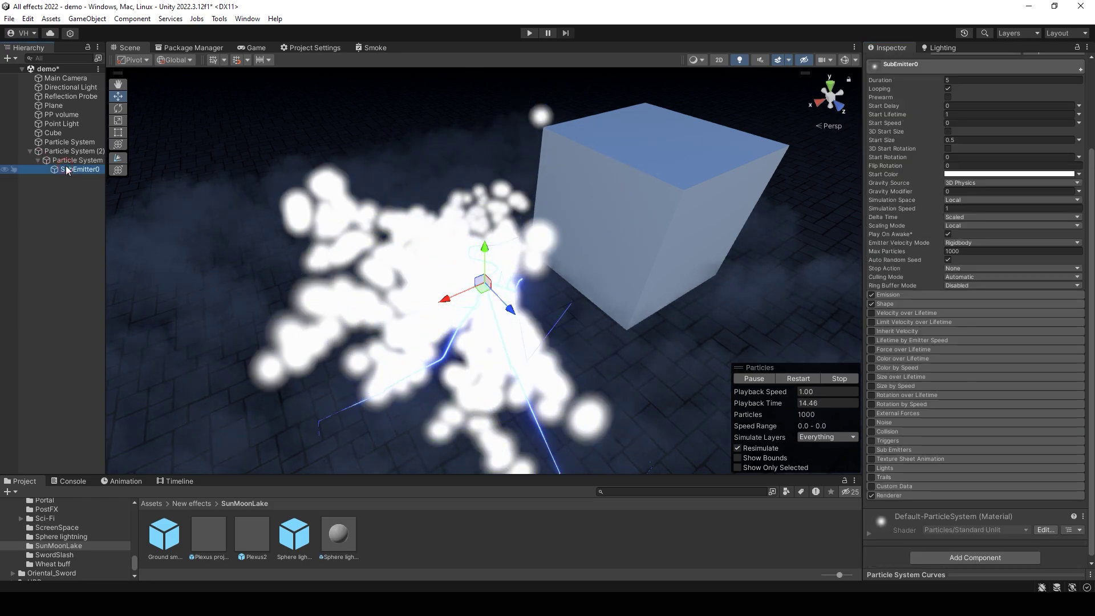
pyautogui.click(892, 296)
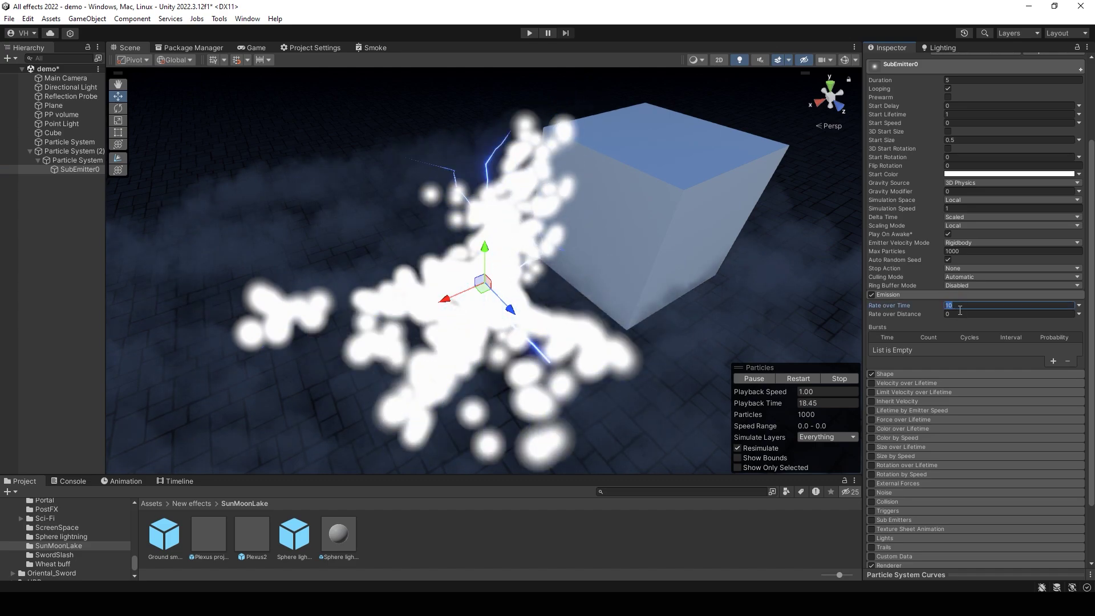
pyautogui.click(960, 306)
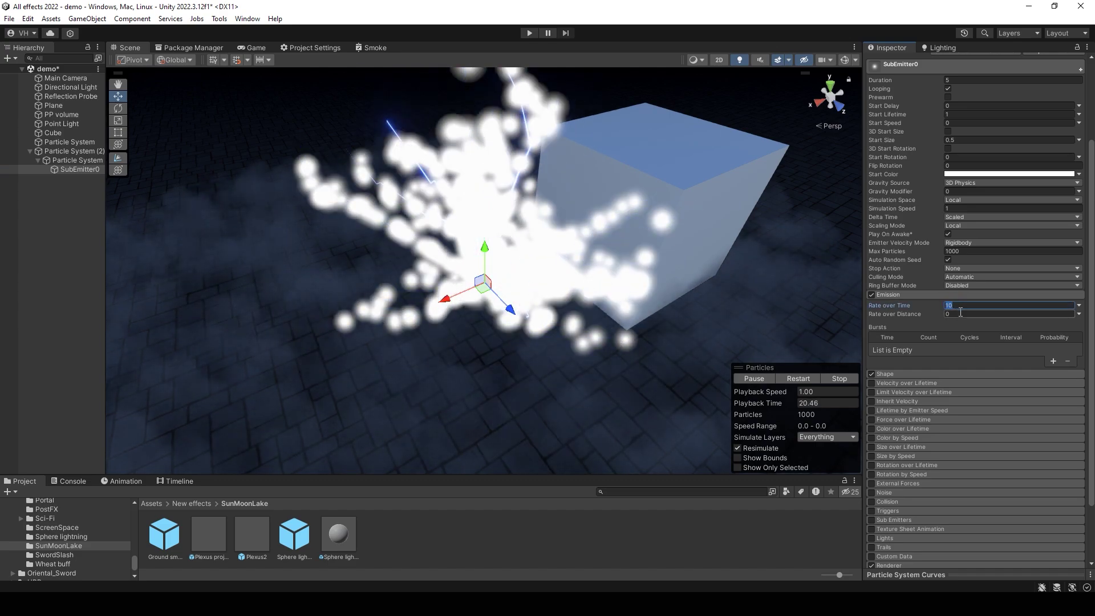
pyautogui.click(77, 160)
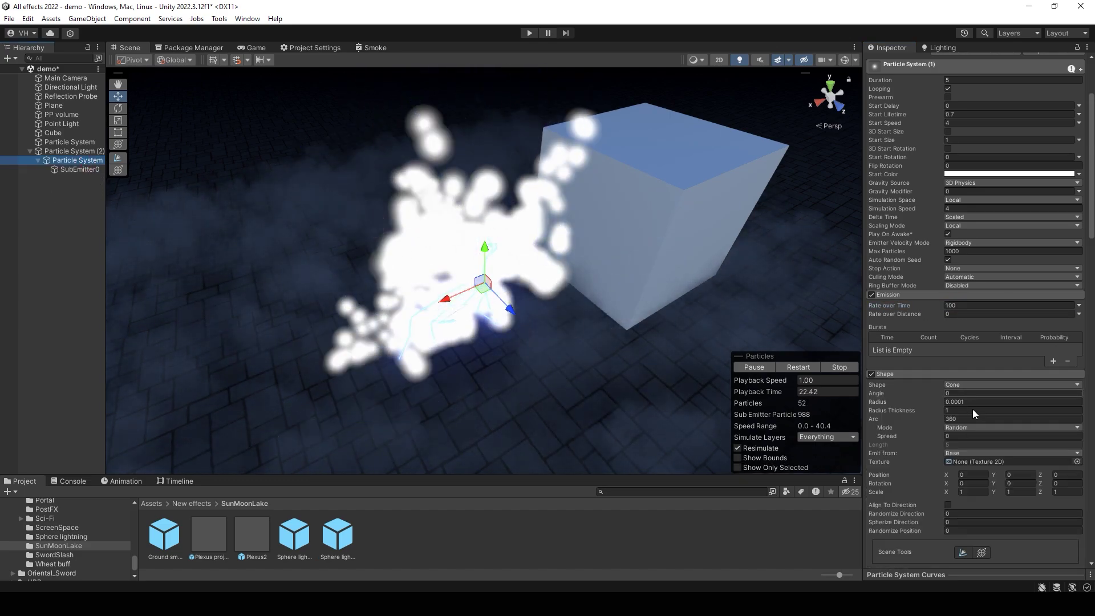
pyautogui.scroll(-8, 973, 409)
pyautogui.scroll(-1, 963, 427)
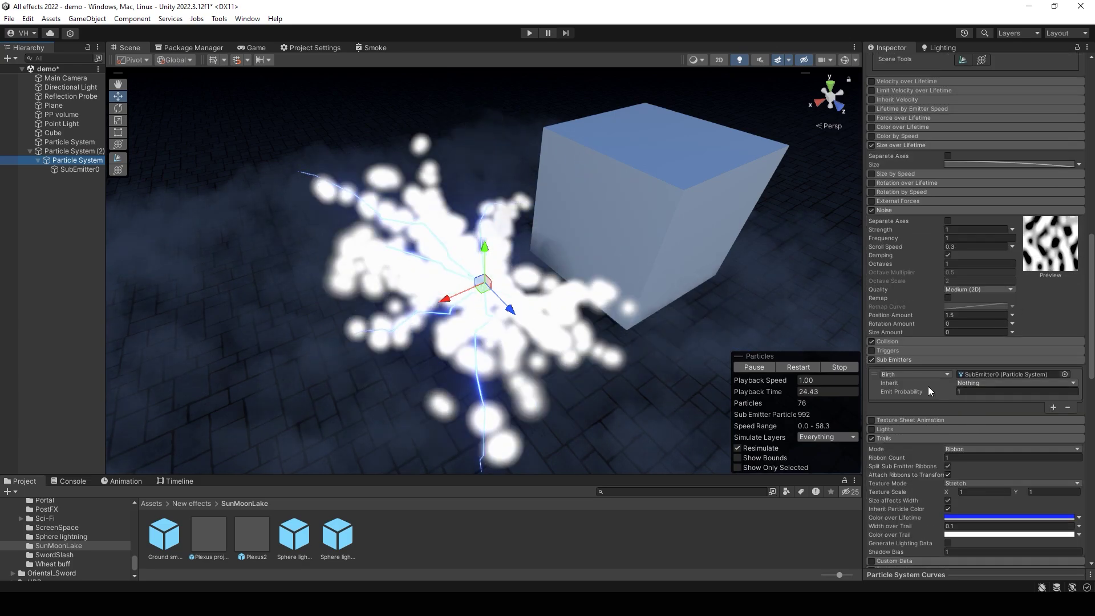
pyautogui.click(908, 377)
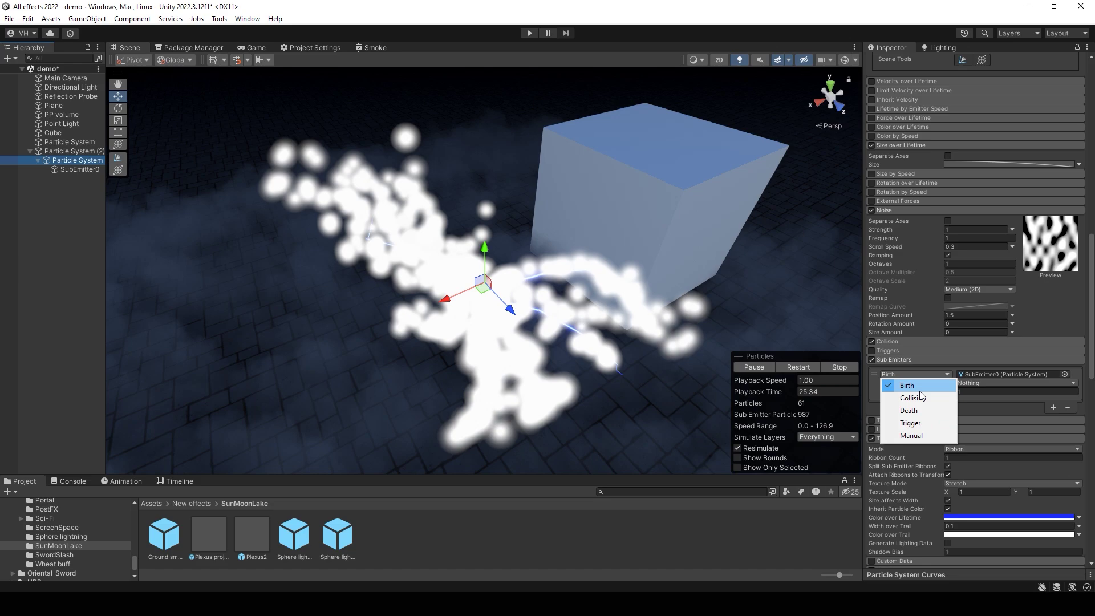
# Switch the sub-emitter trigger to Collision and set SubEmitter0's Rate over Time to 0.
pyautogui.click(916, 397)
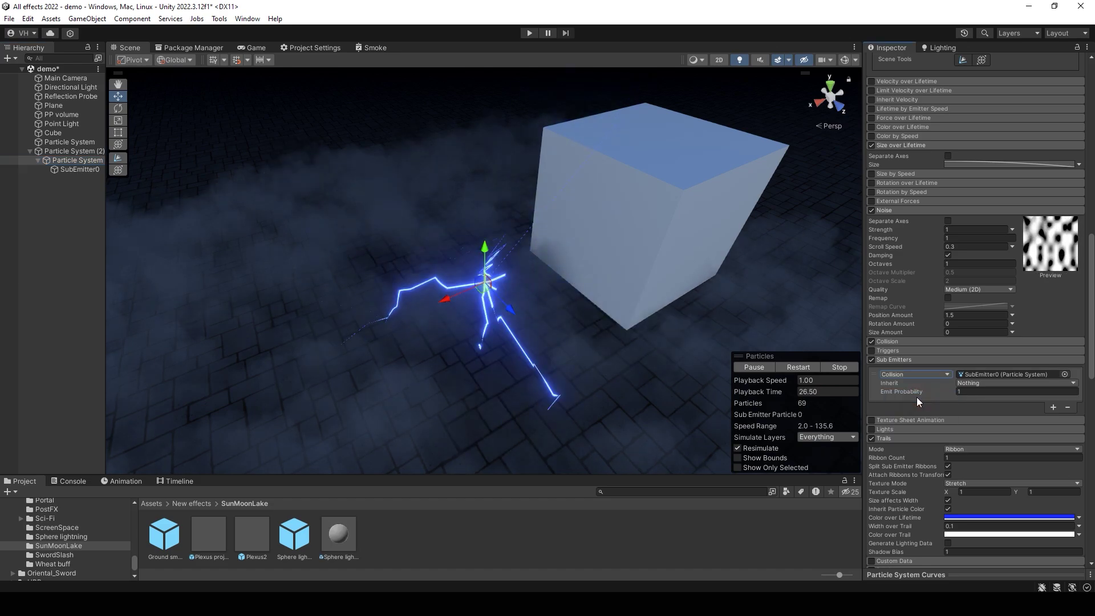
pyautogui.click(71, 169)
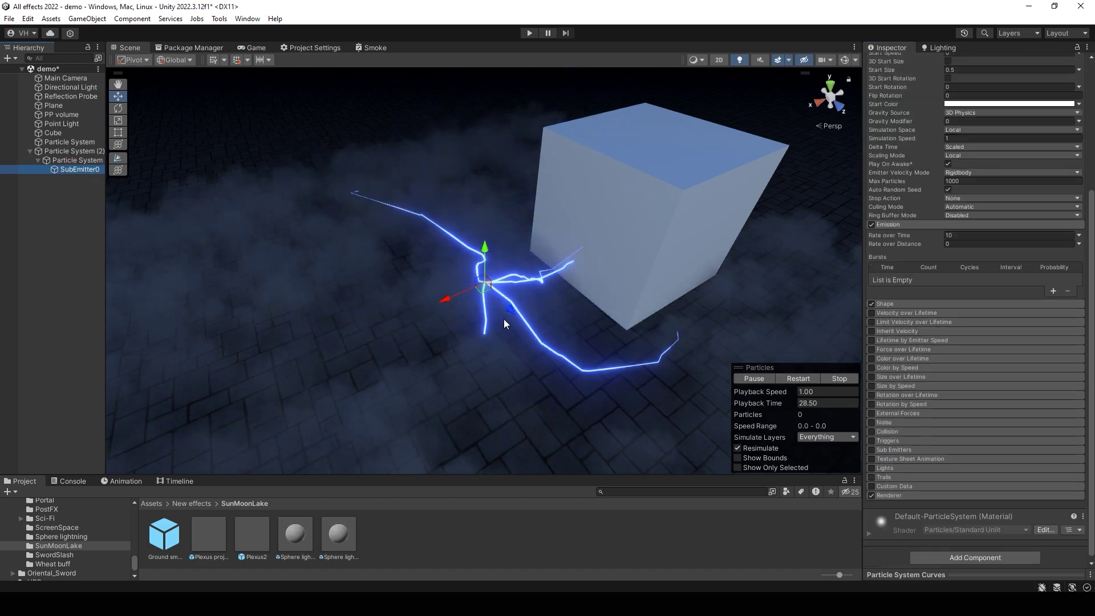
pyautogui.click(952, 232)
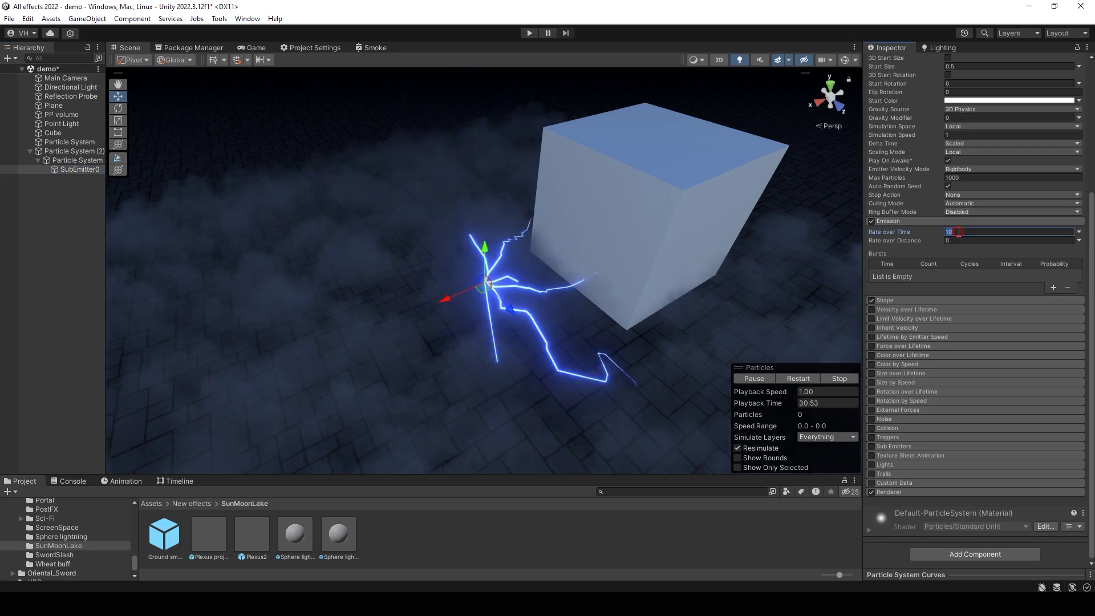
pyautogui.write('0')
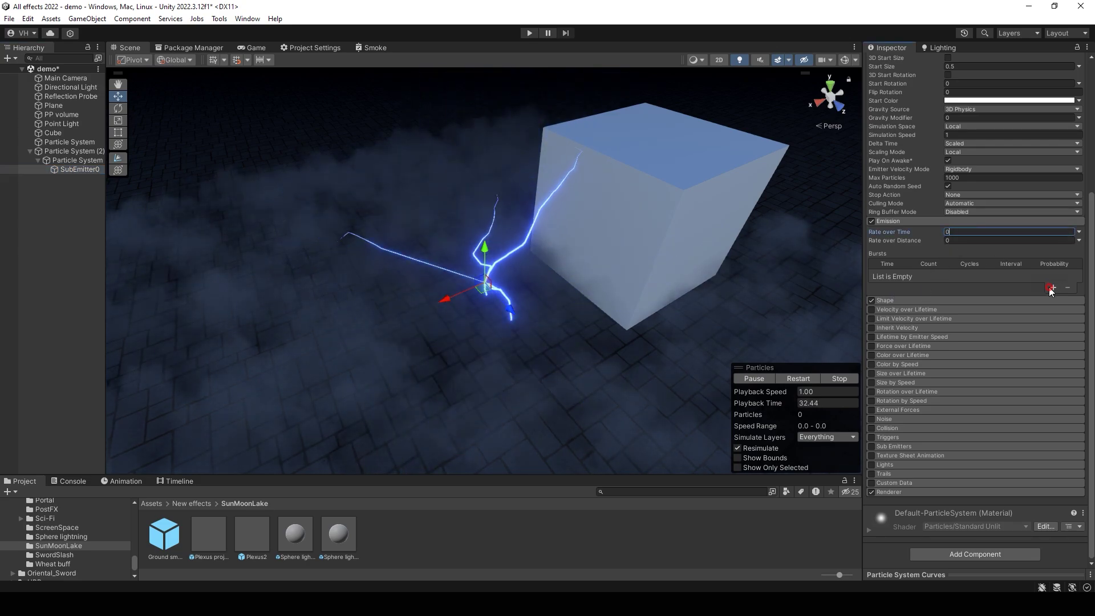
# Add a 1-particle burst, set Start Lifetime to 0.1 and restart the simulation.
pyautogui.click(1053, 288)
pyautogui.click(923, 276)
pyautogui.write('1')
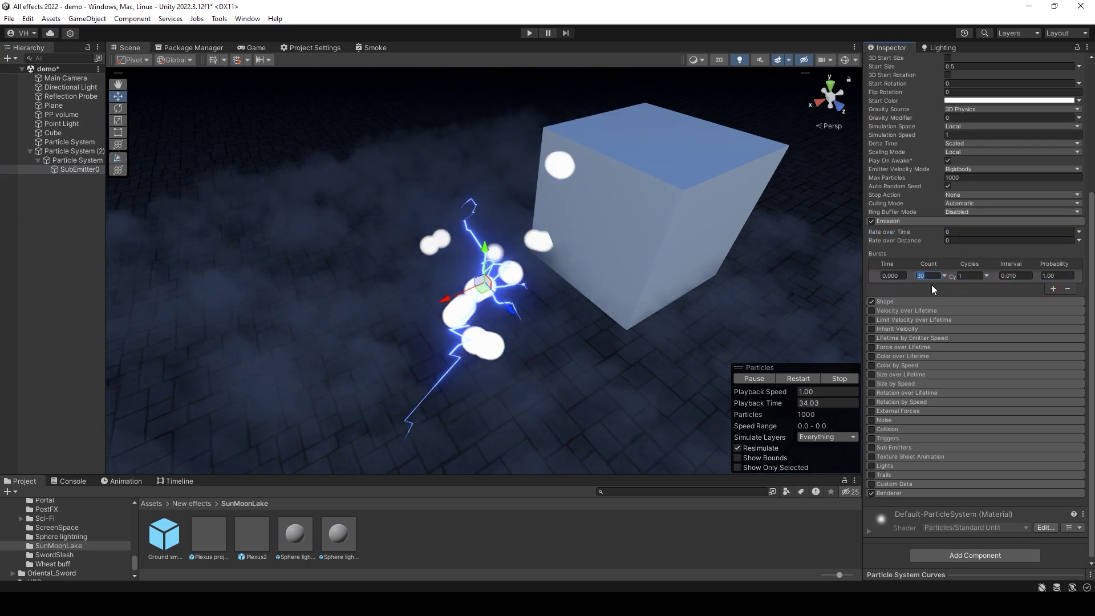
pyautogui.scroll(3, 949, 296)
pyautogui.click(961, 196)
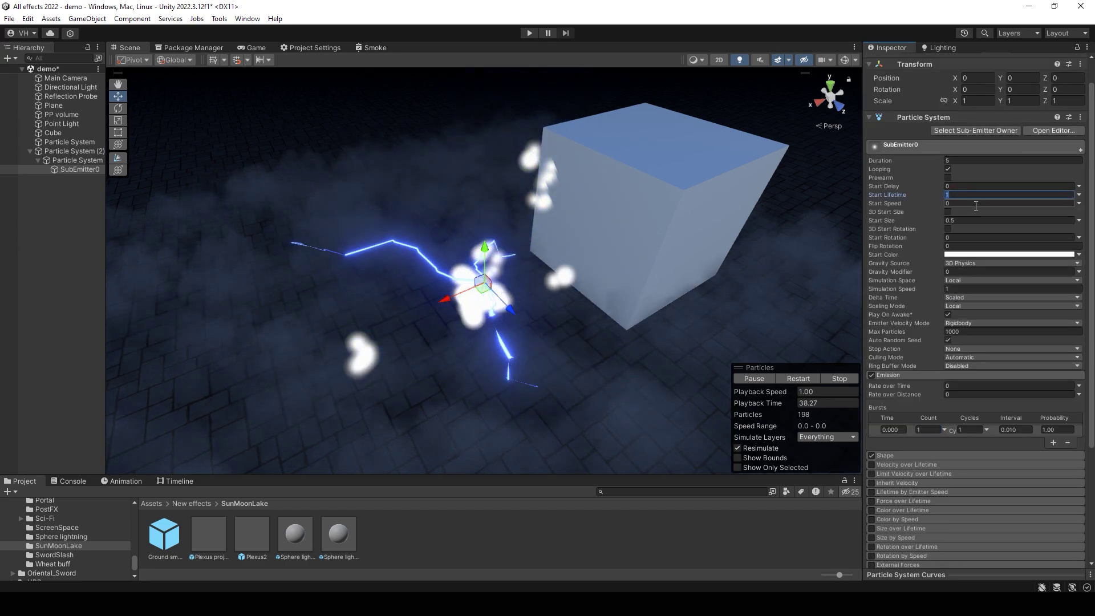
pyautogui.write('0.1')
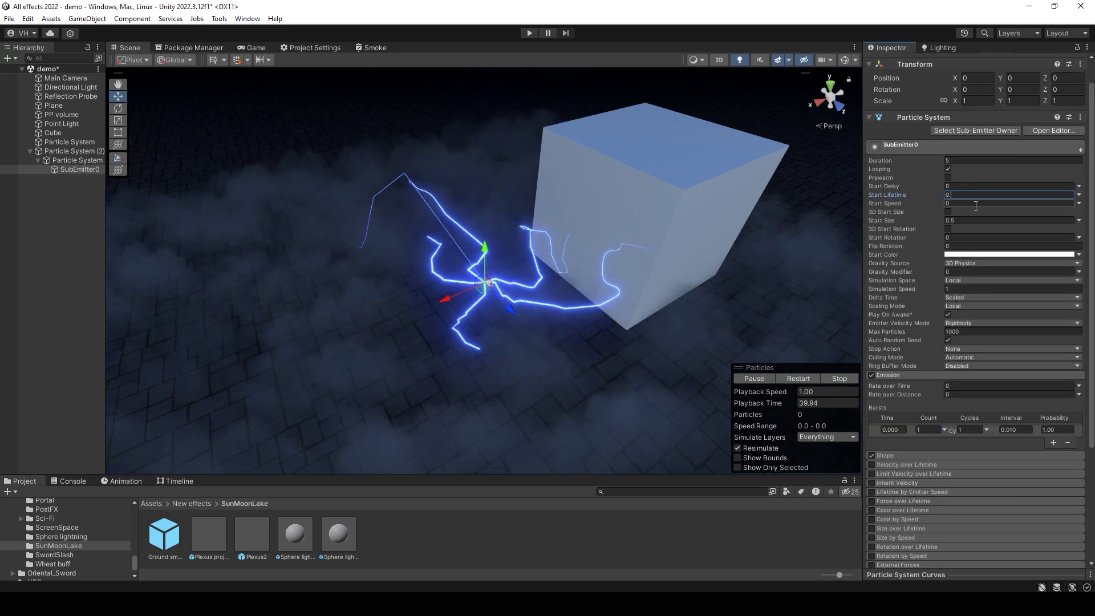
pyautogui.click(808, 378)
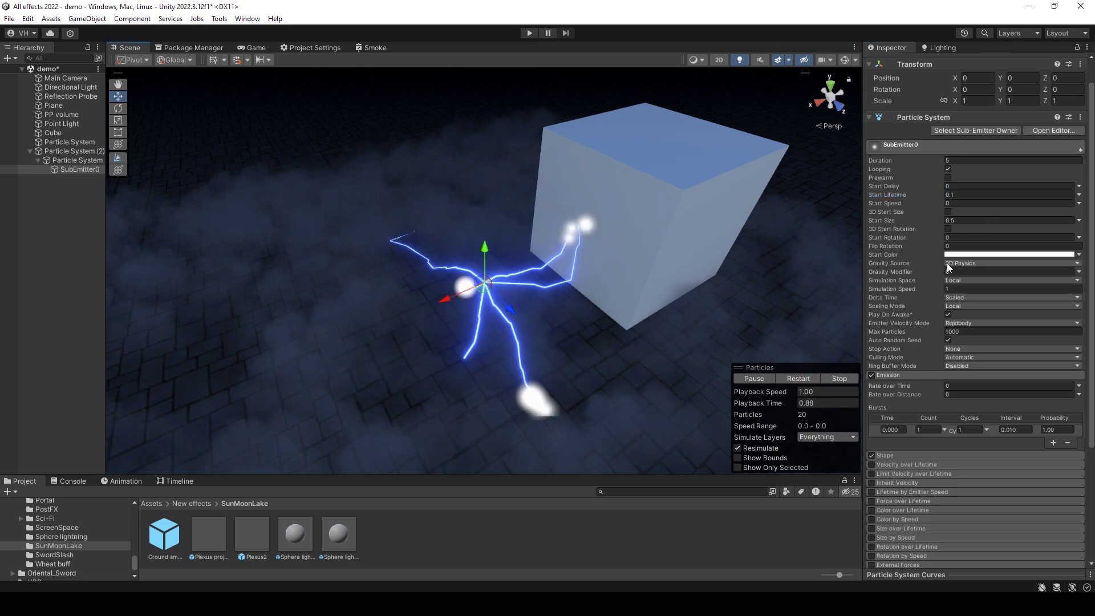
pyautogui.scroll(-3, 963, 365)
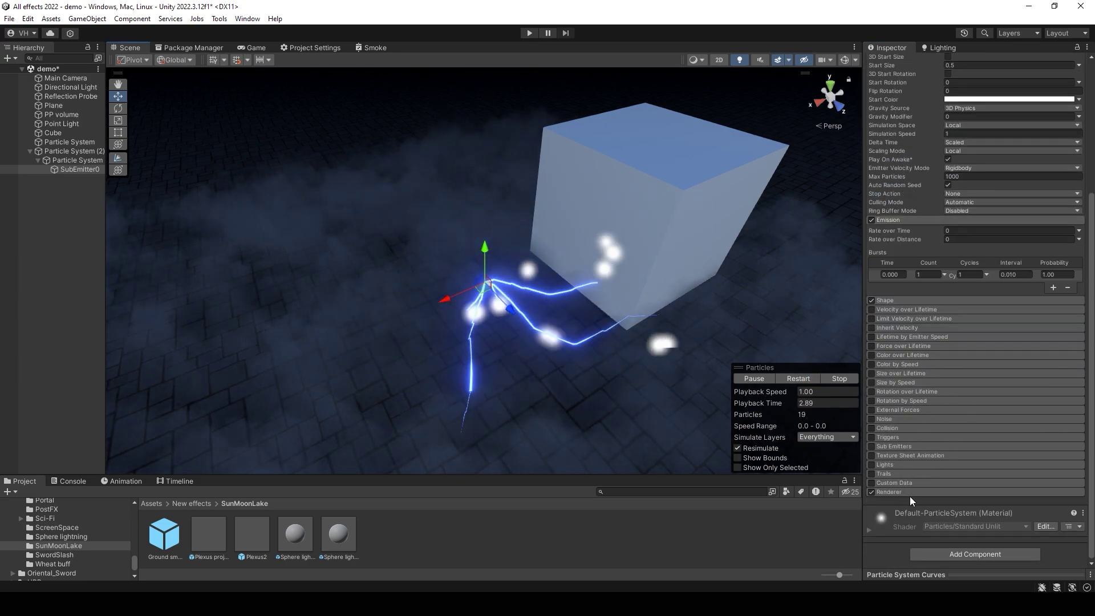
# Add a Light component to SubEmitter0 and disable it.
pyautogui.click(964, 553)
pyautogui.write('ligh')
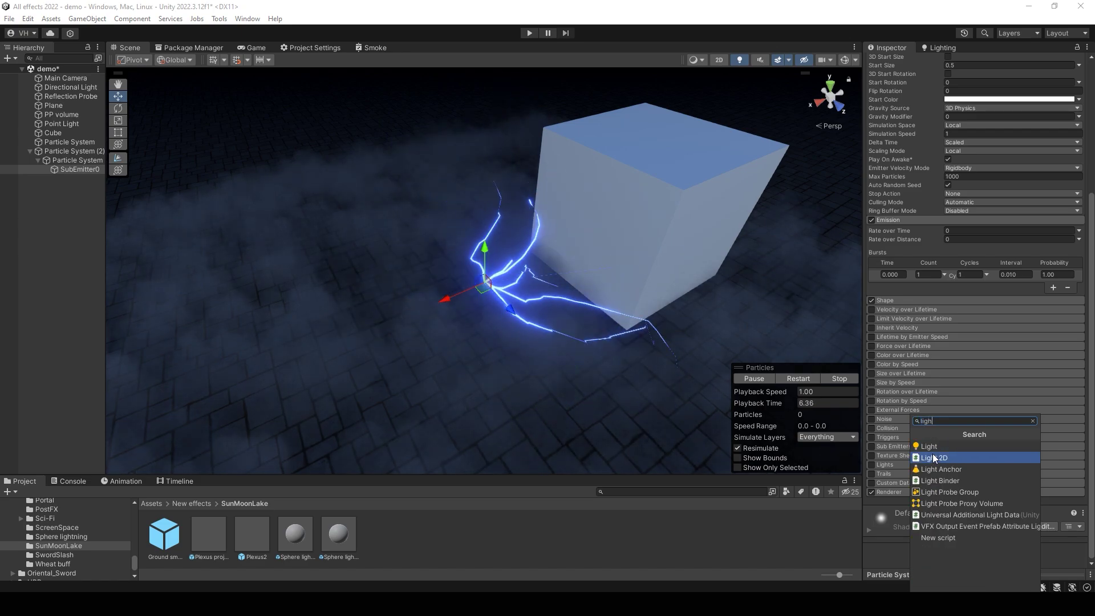
pyautogui.click(940, 447)
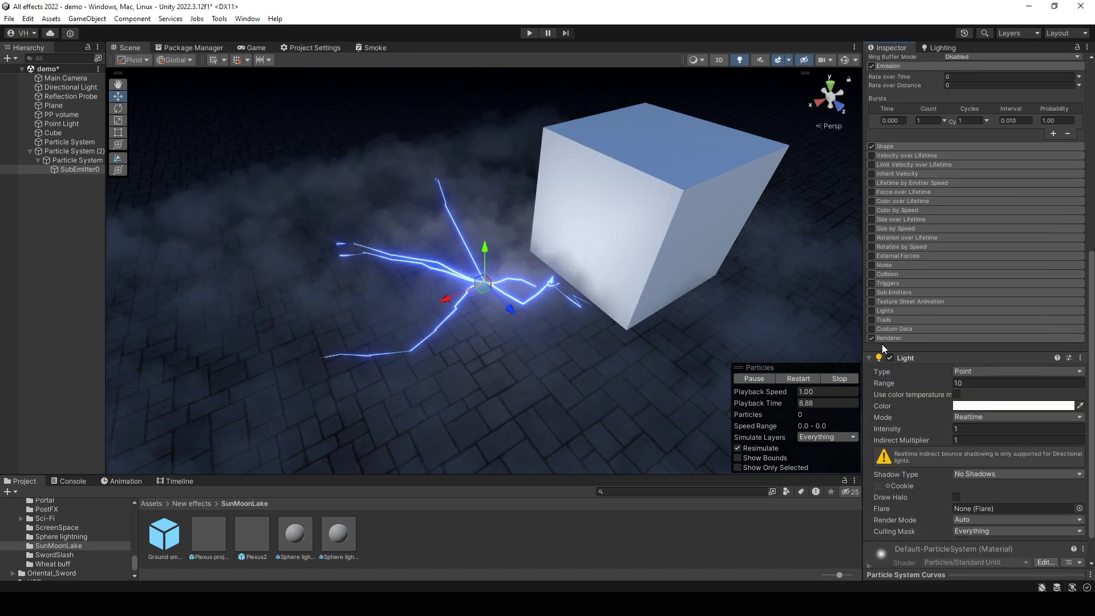
pyautogui.click(889, 358)
# Enable the Lights module using that Light, with Ratio 1 and Range Multiplier 0.2.
pyautogui.click(872, 310)
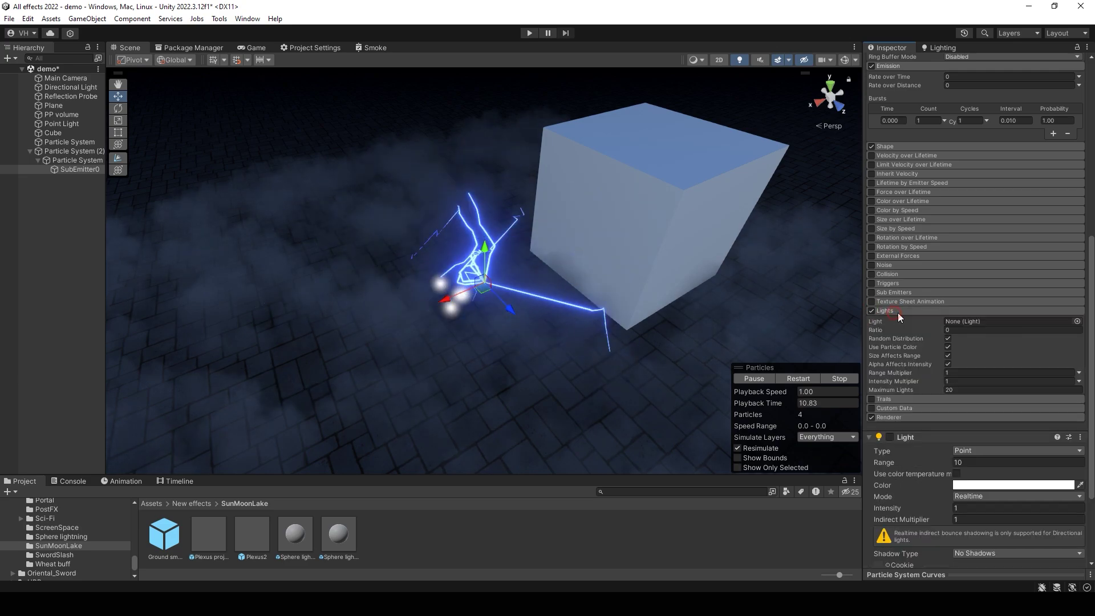
pyautogui.moveTo(904, 438); pyautogui.dragTo(966, 322)
pyautogui.click(966, 329)
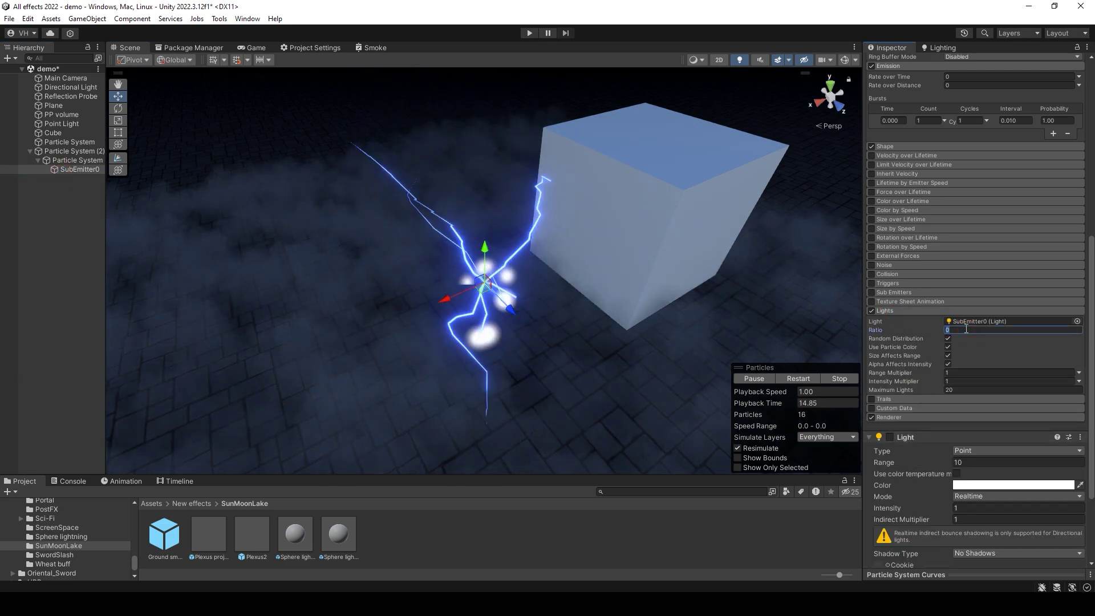
pyautogui.write('1')
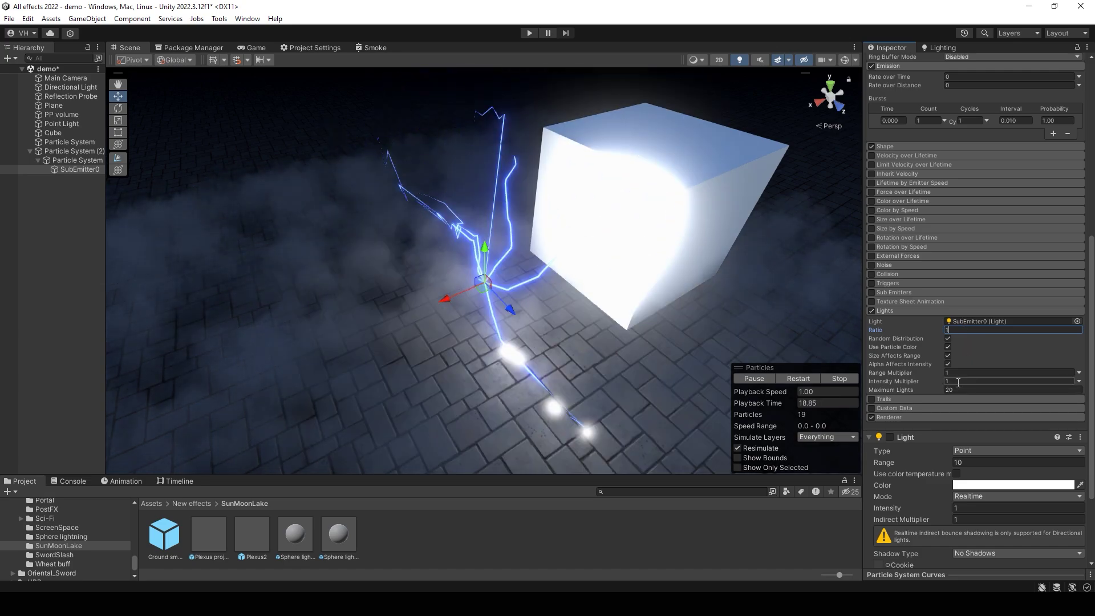
pyautogui.click(957, 373)
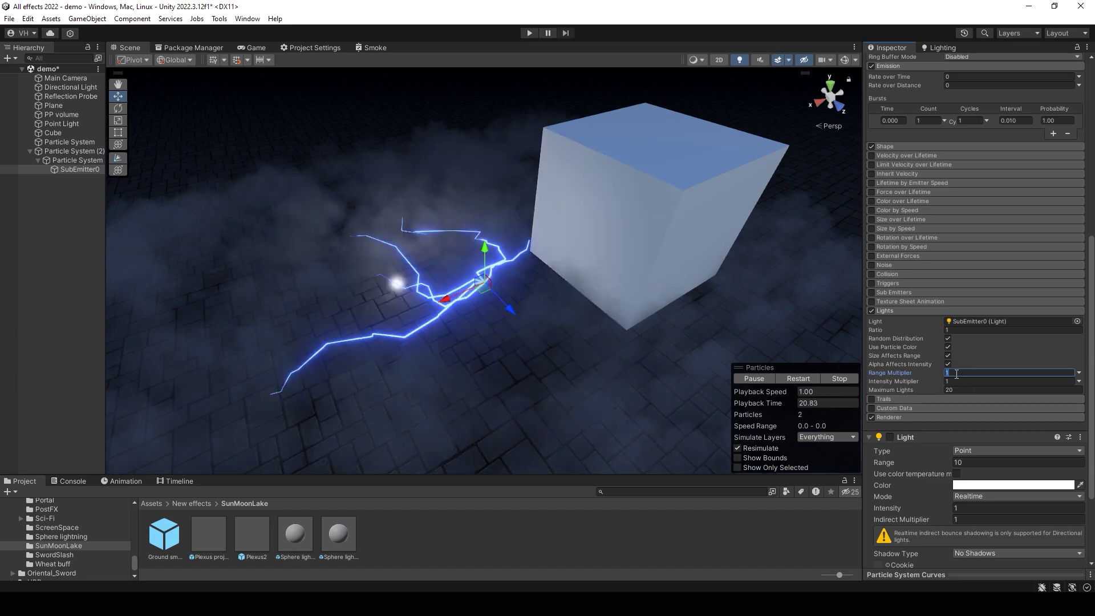
pyautogui.write('0.2')
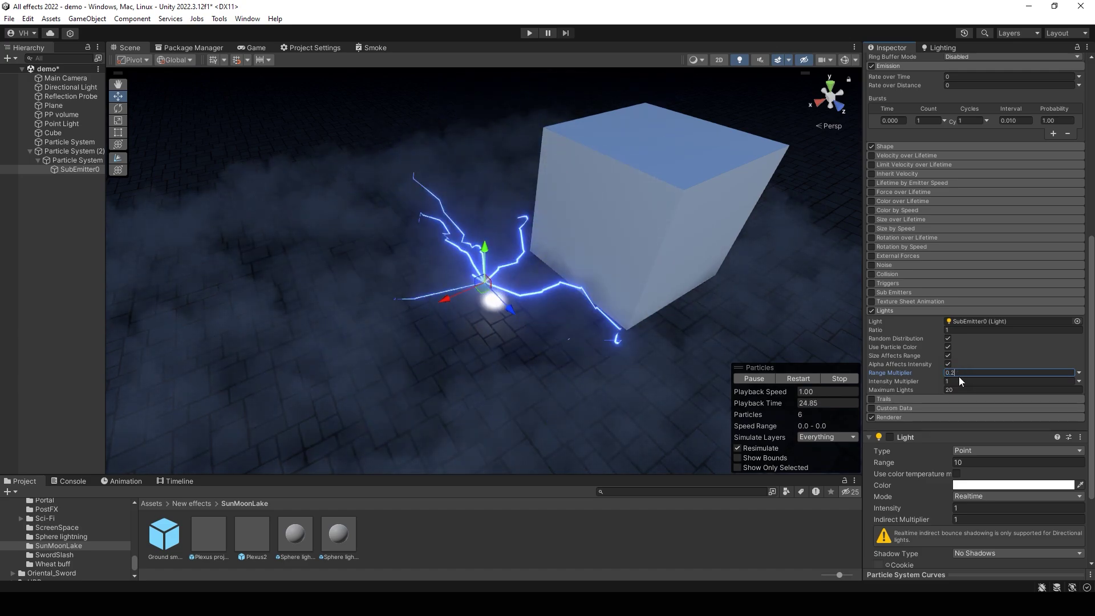
pyautogui.scroll(-5, 981, 446)
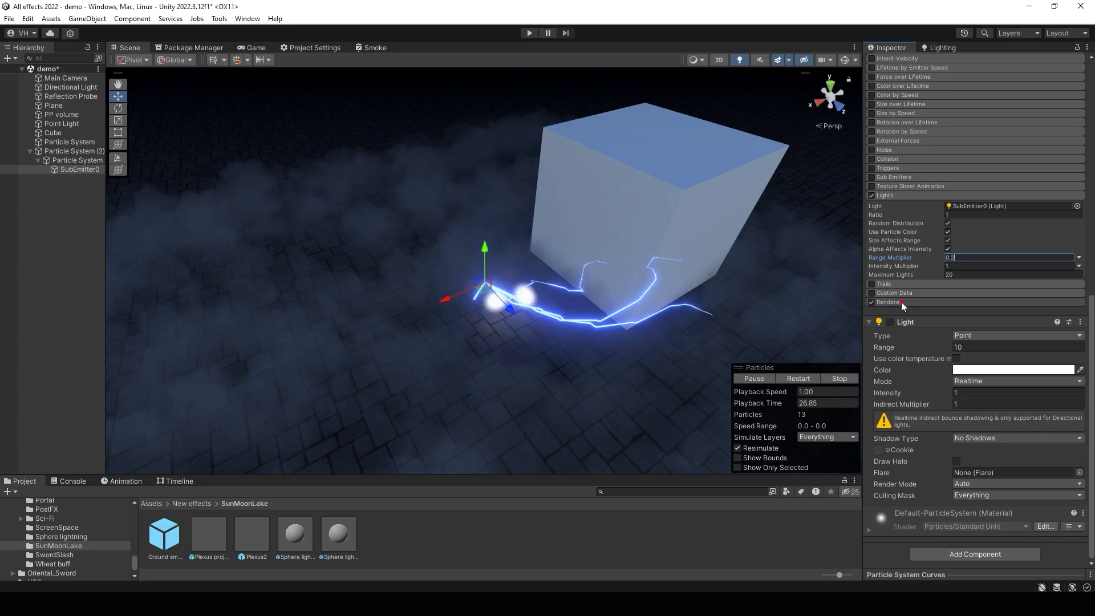
# Check the Render Mode choices in SubEmitter0's Renderer module.
pyautogui.click(901, 302)
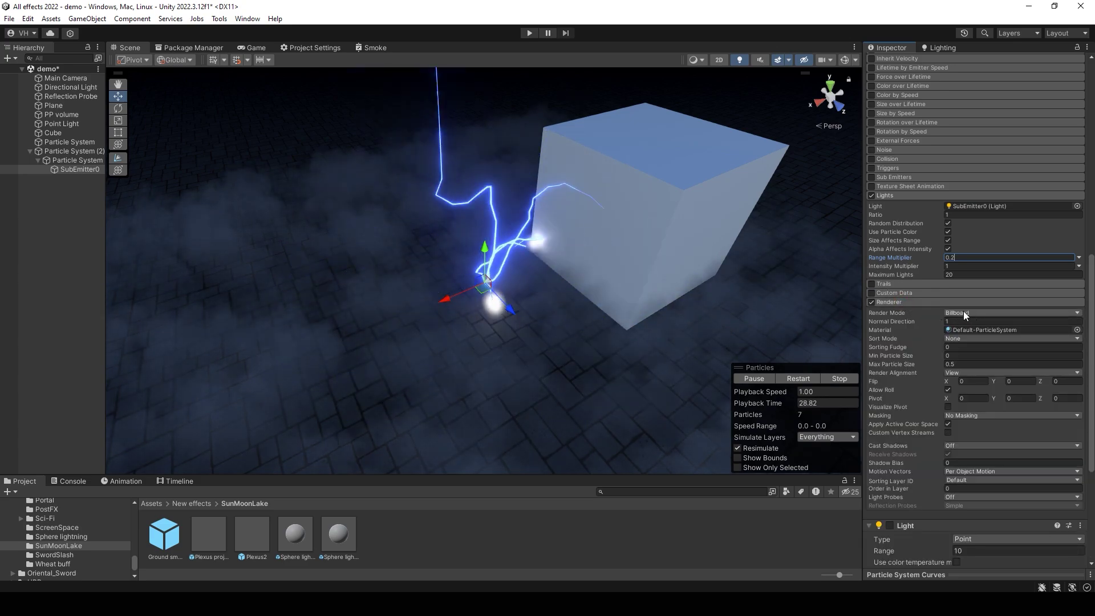
pyautogui.click(964, 312)
pyautogui.click(977, 382)
# Change SubEmitter0's Start Color to blue in the colour picker.
pyautogui.scroll(15, 977, 381)
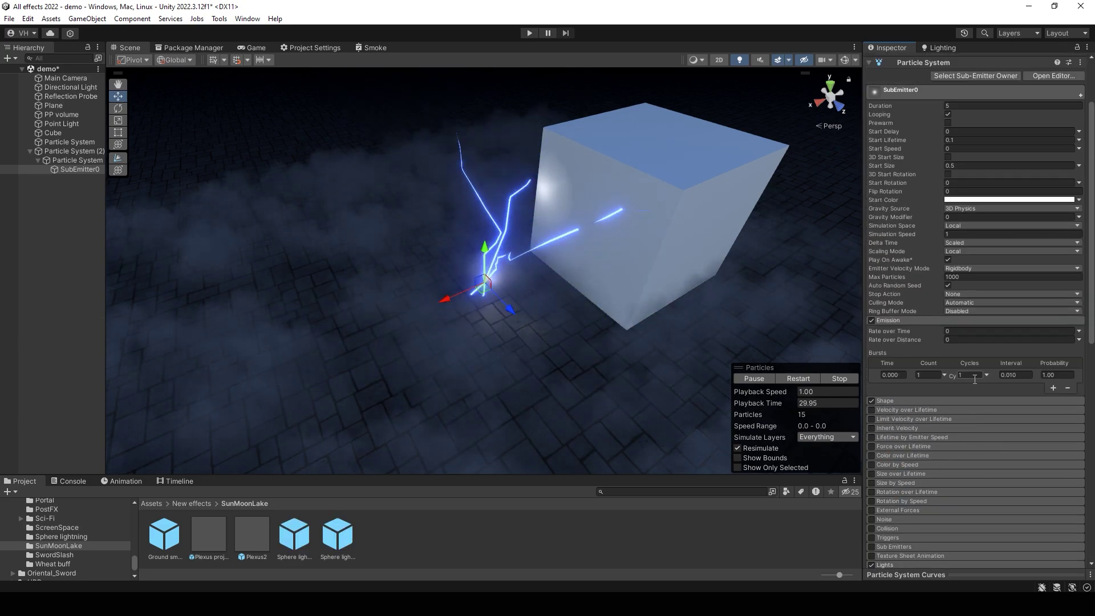
pyautogui.scroll(4, 975, 379)
pyautogui.click(970, 283)
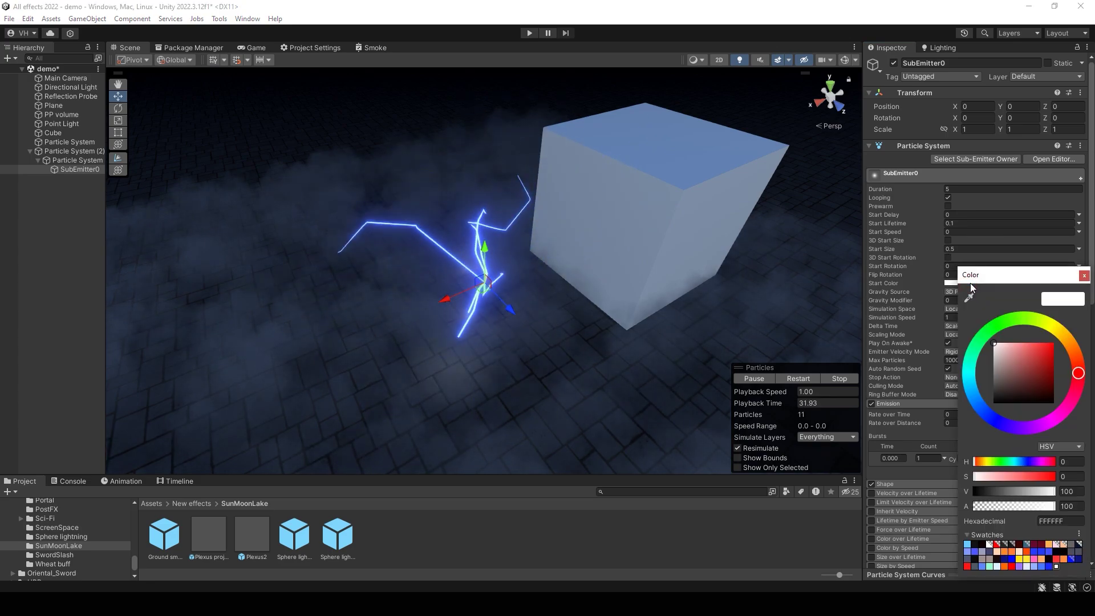
pyautogui.click(988, 415)
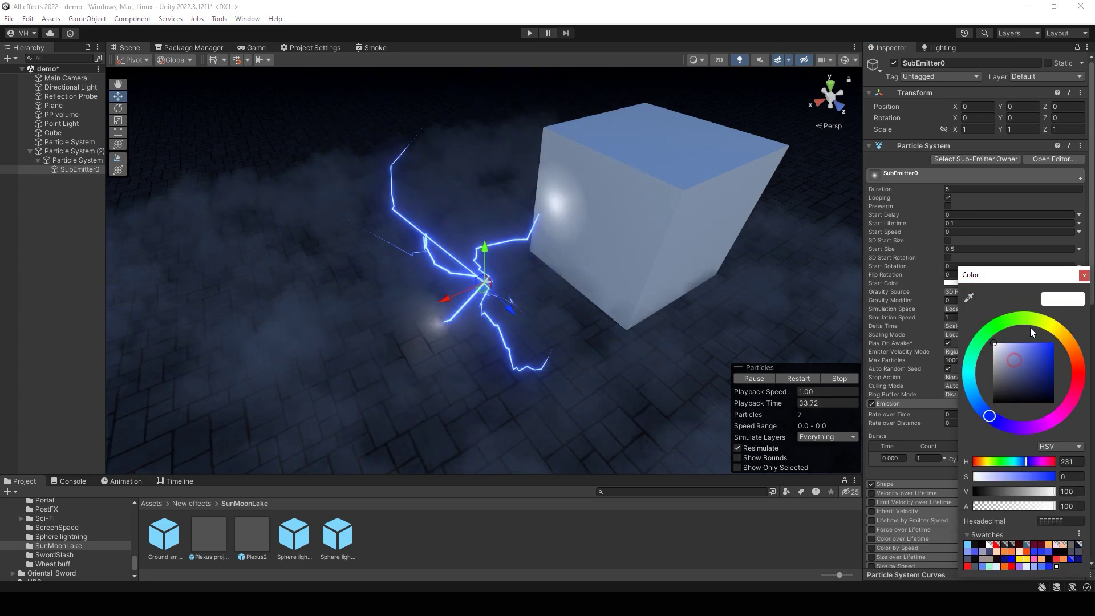
pyautogui.click(1032, 342)
# Replay the preview, then try light Intensity Multiplier 3 and Range Multiplier 0.15.
pyautogui.click(795, 379)
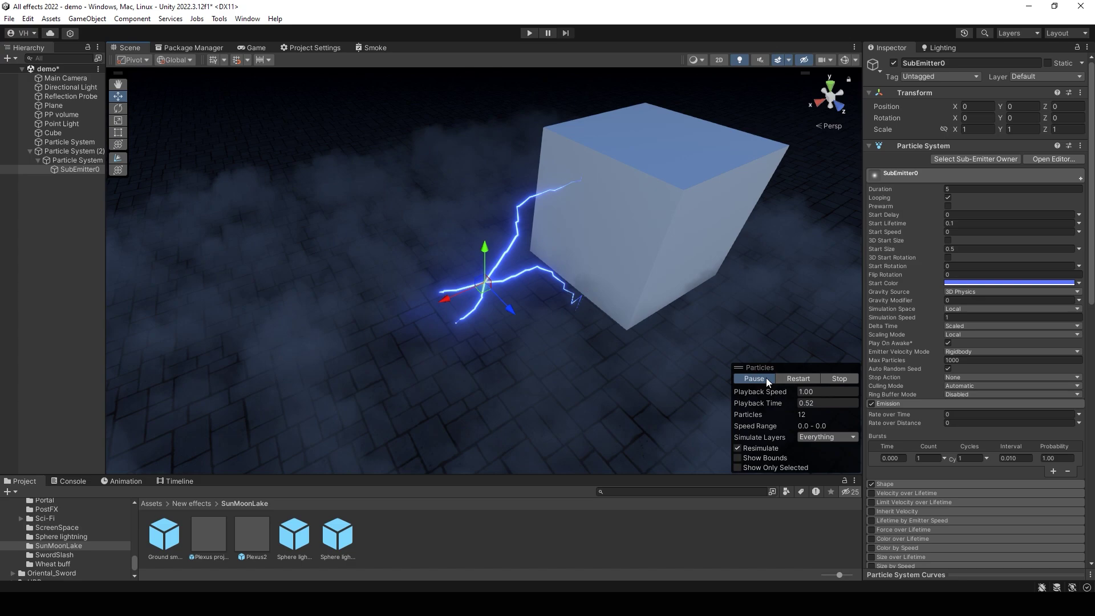
pyautogui.click(765, 377)
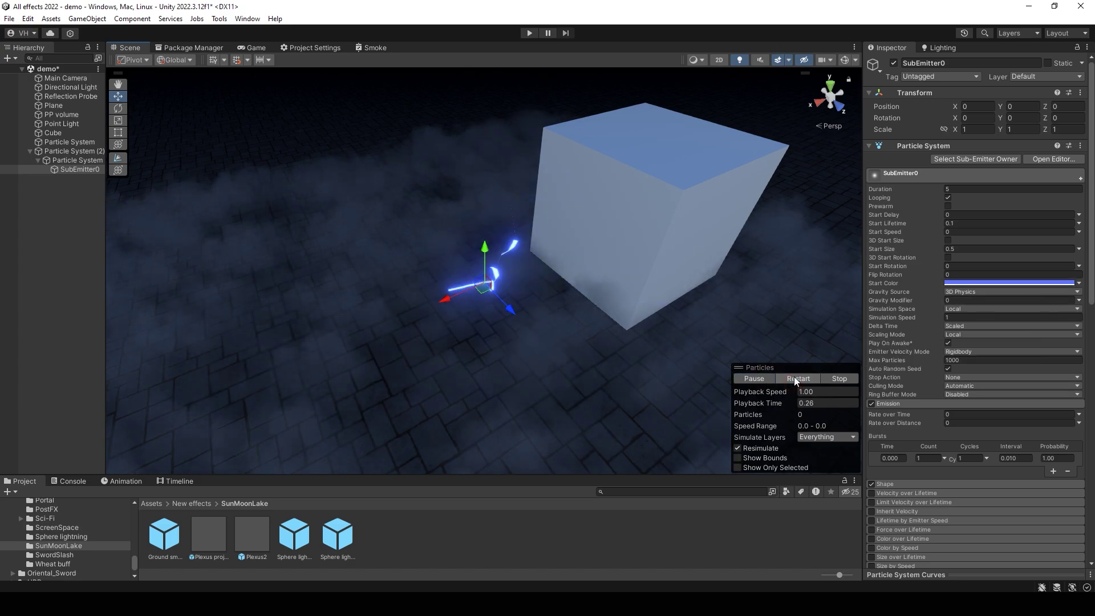
pyautogui.click(1002, 283)
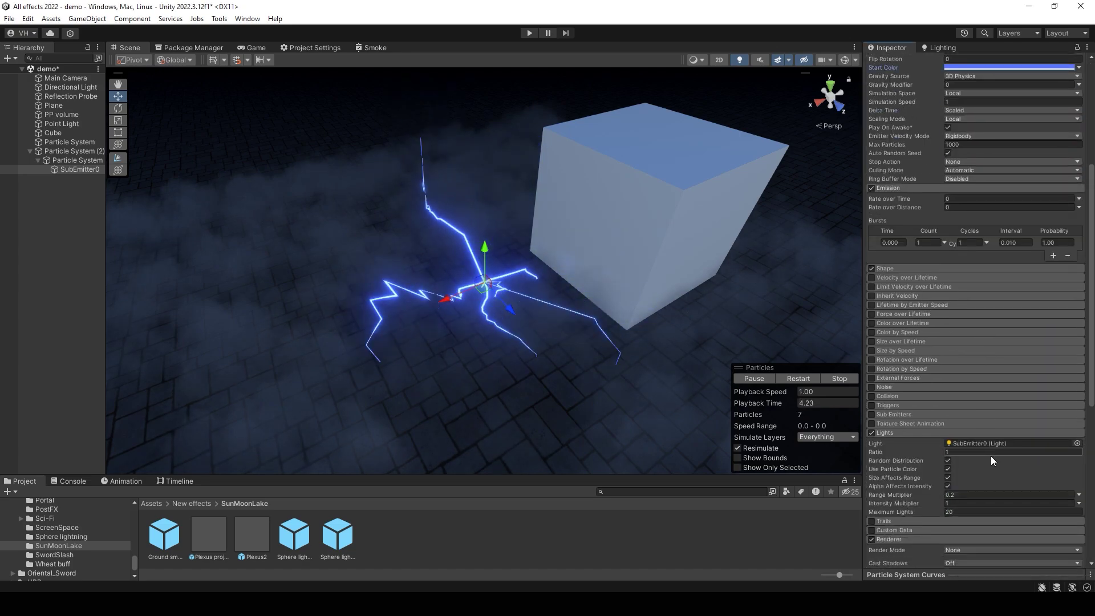
pyautogui.scroll(-9, 988, 454)
pyautogui.click(958, 258)
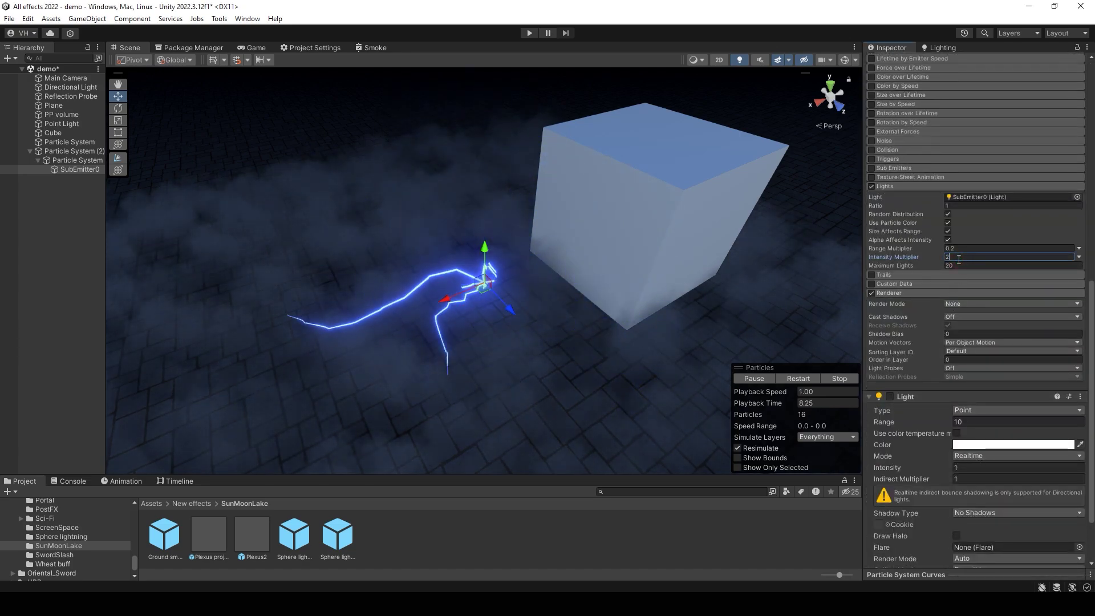
pyautogui.write('3')
pyautogui.click(967, 258)
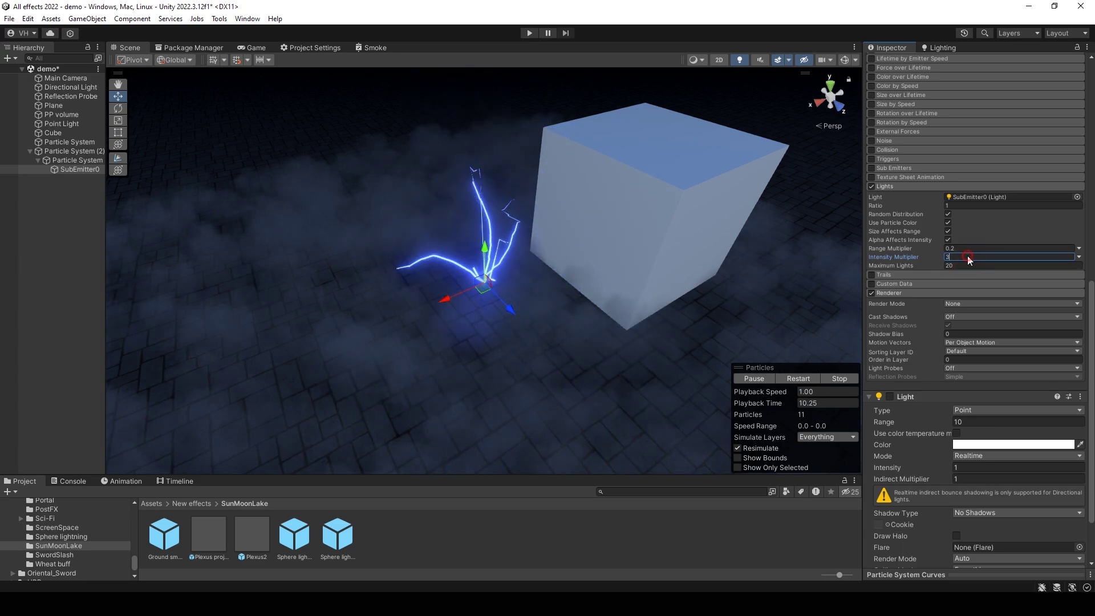
pyautogui.click(949, 249)
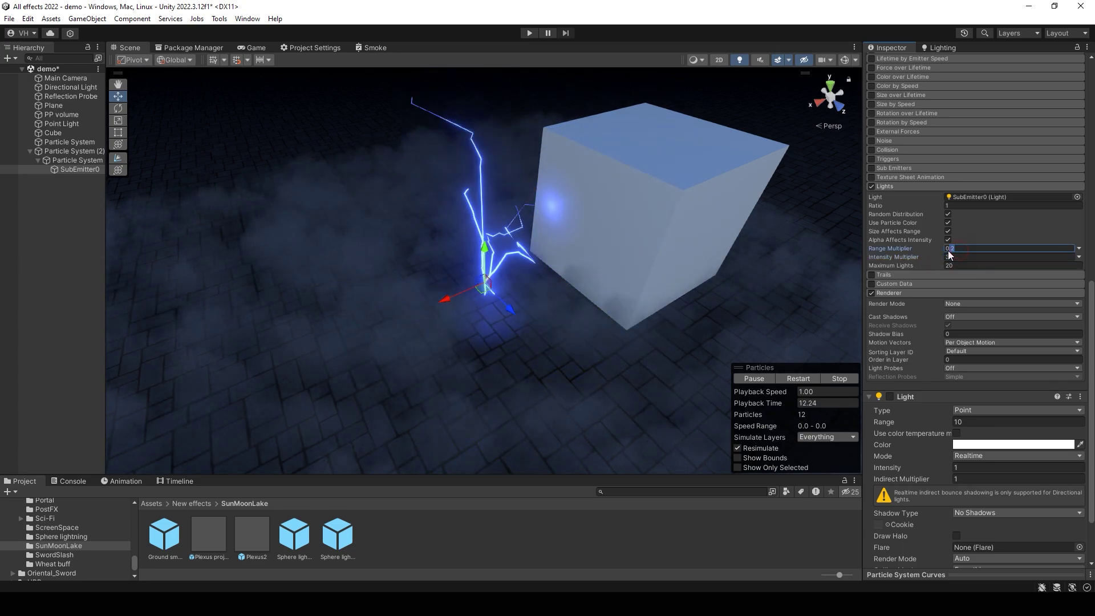
pyautogui.write('0.15')
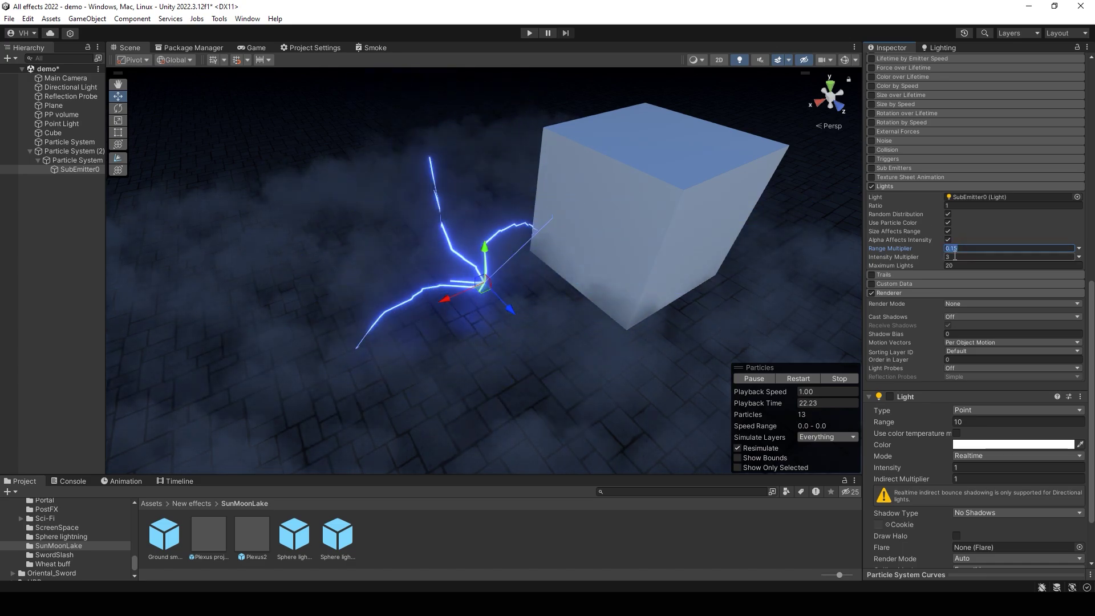
# Settle on Intensity Multiplier 2 and Range Multiplier 0.2 for the spark lights.
pyautogui.click(955, 256)
pyautogui.write('2')
pyautogui.click(952, 249)
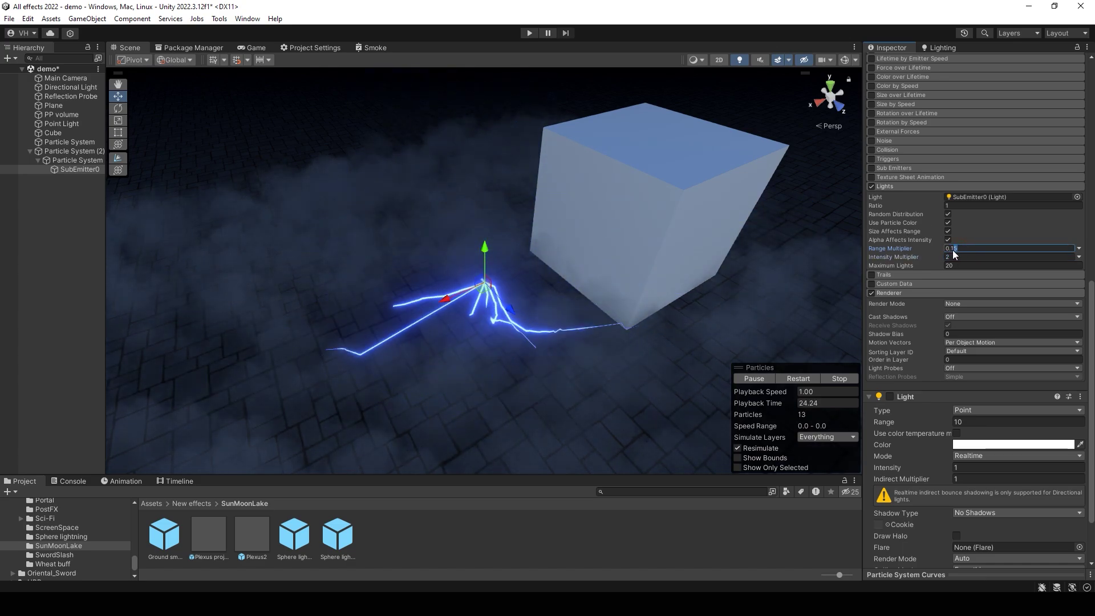
pyautogui.press('BackSpace')
pyautogui.press('BackSpace')
pyautogui.write('2')
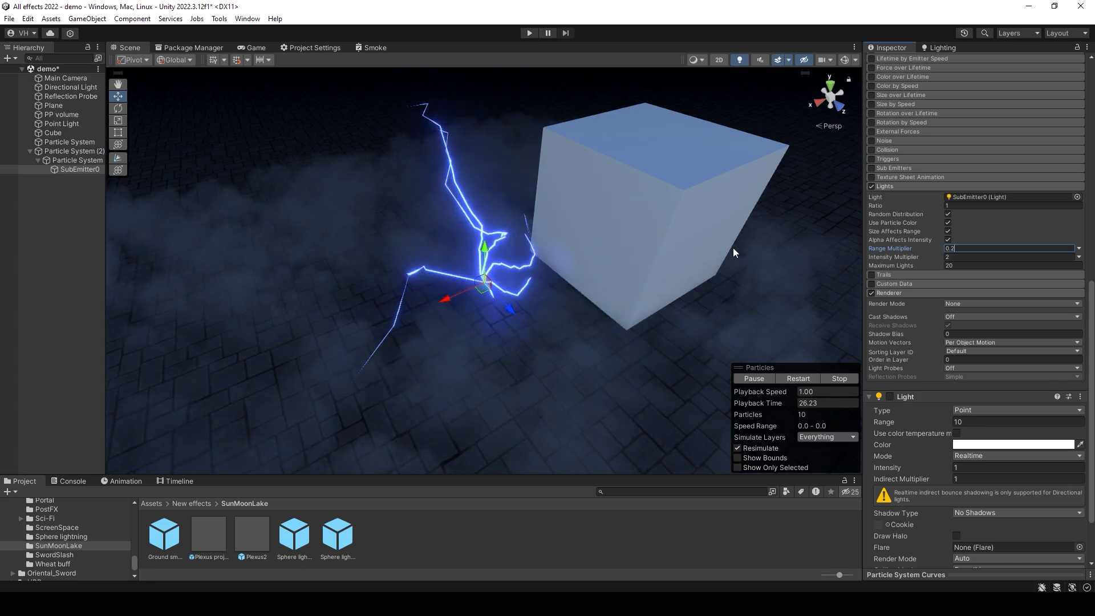
pyautogui.click(88, 187)
# Add a second collision sub-emitter slot on the lightning system and create SubEmitter1.
pyautogui.click(77, 160)
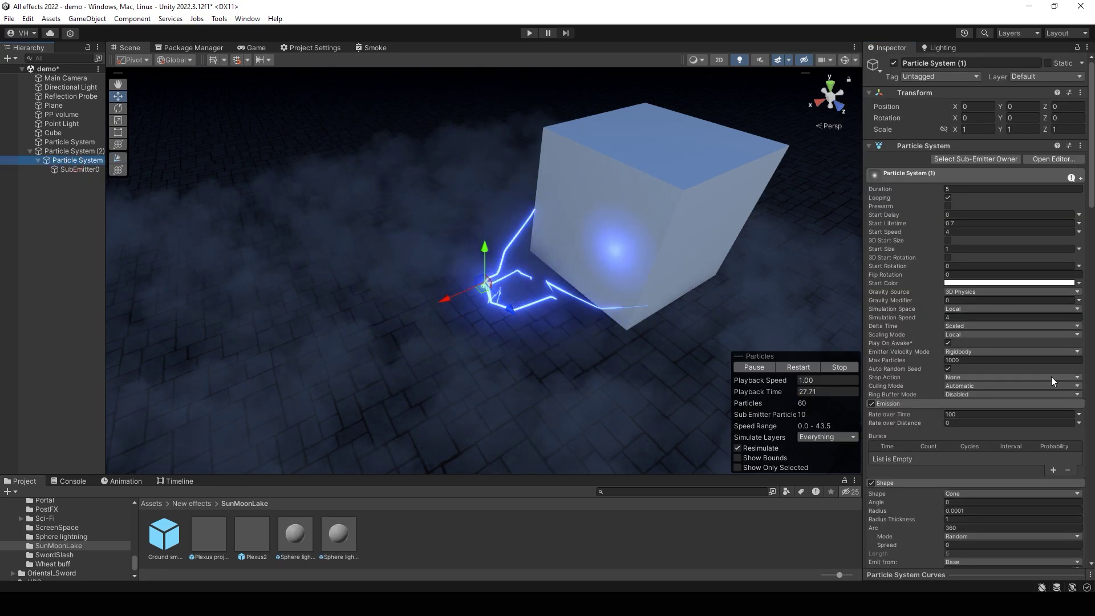
pyautogui.scroll(-15, 1051, 376)
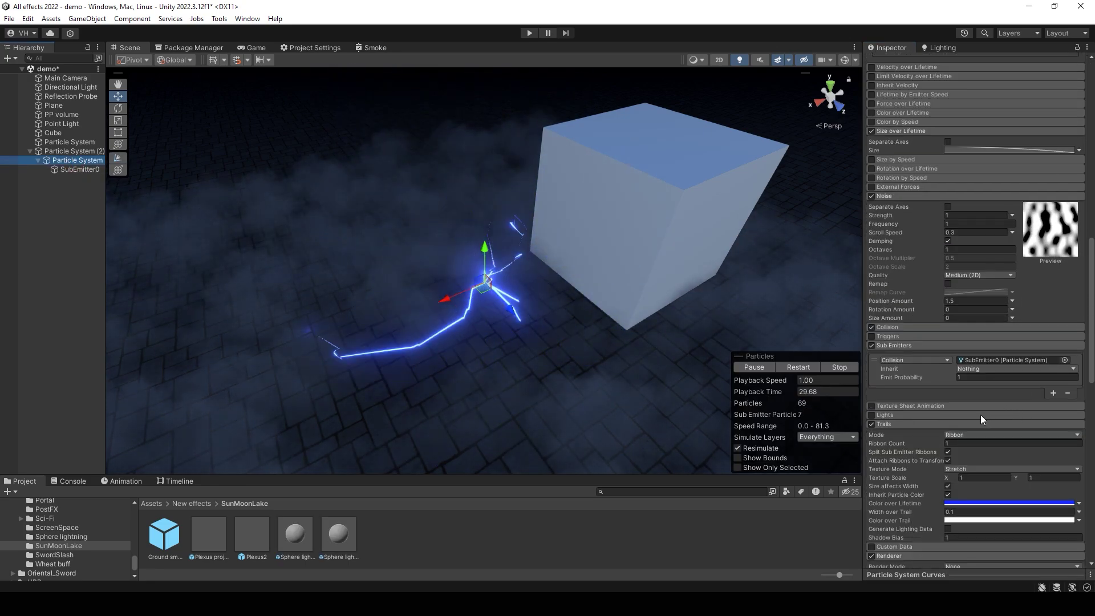
pyautogui.click(1053, 393)
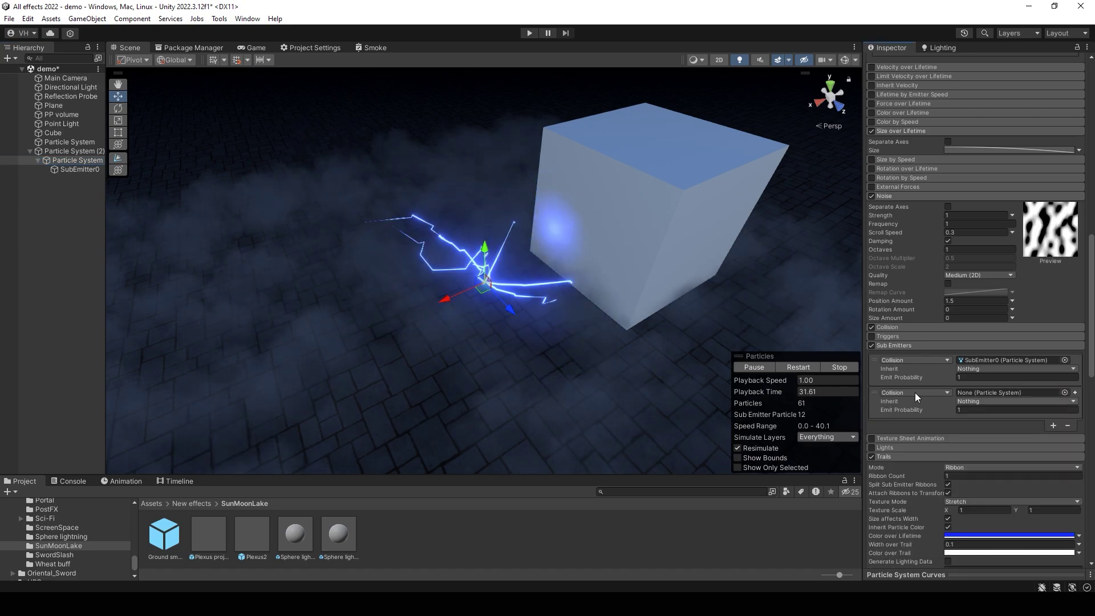
pyautogui.click(1075, 393)
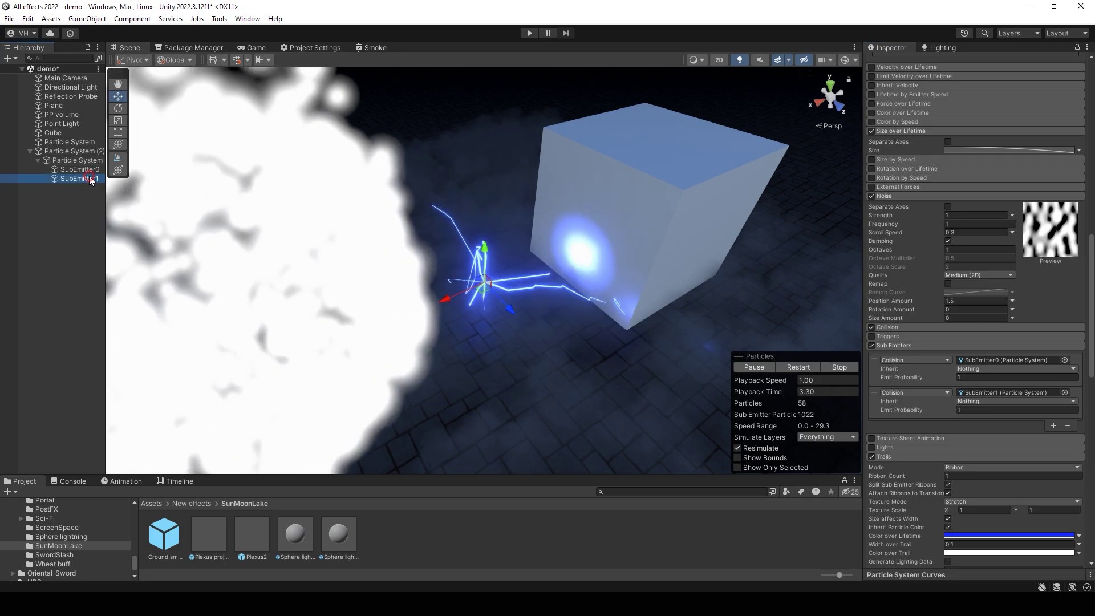
# Assign the Line3bcg material from the Sphere lightning folder to SubEmitter1's Renderer.
pyautogui.click(897, 491)
pyautogui.scroll(-3, 897, 491)
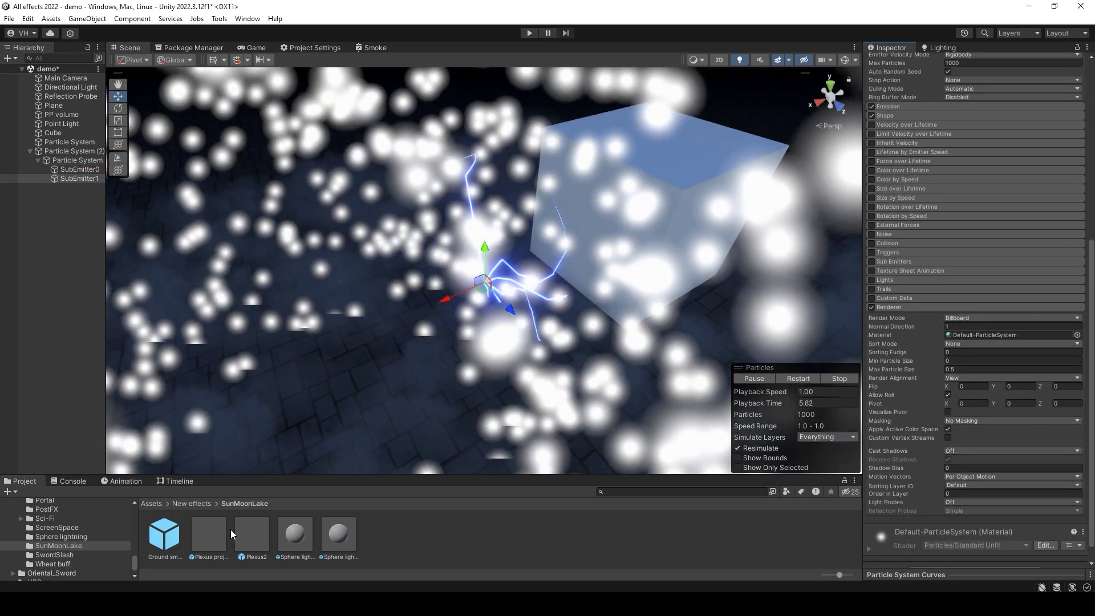
pyautogui.click(63, 537)
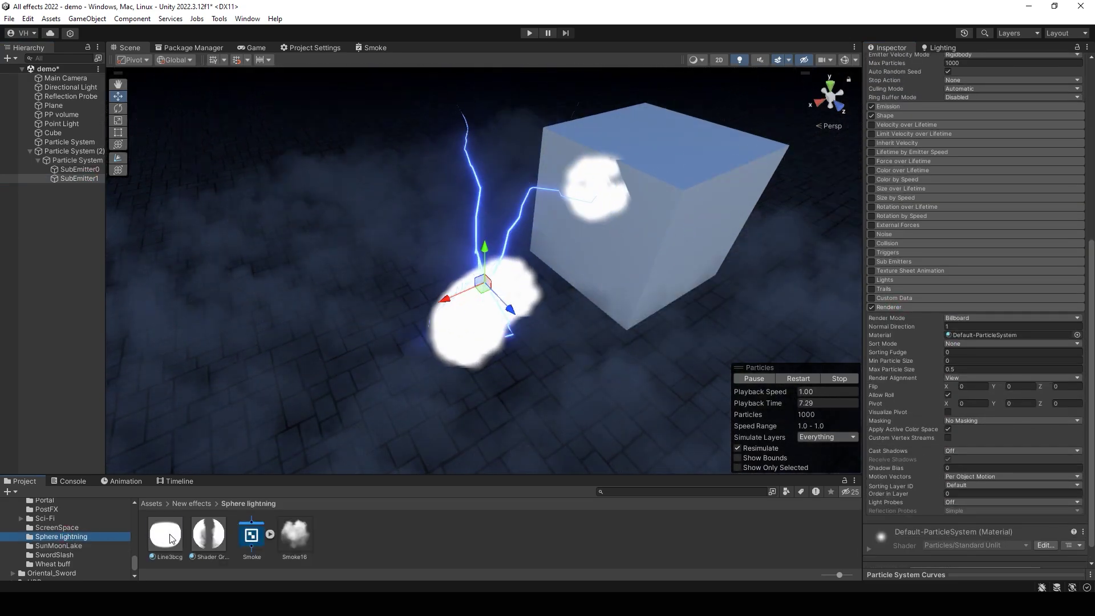
pyautogui.moveTo(171, 539); pyautogui.dragTo(972, 334)
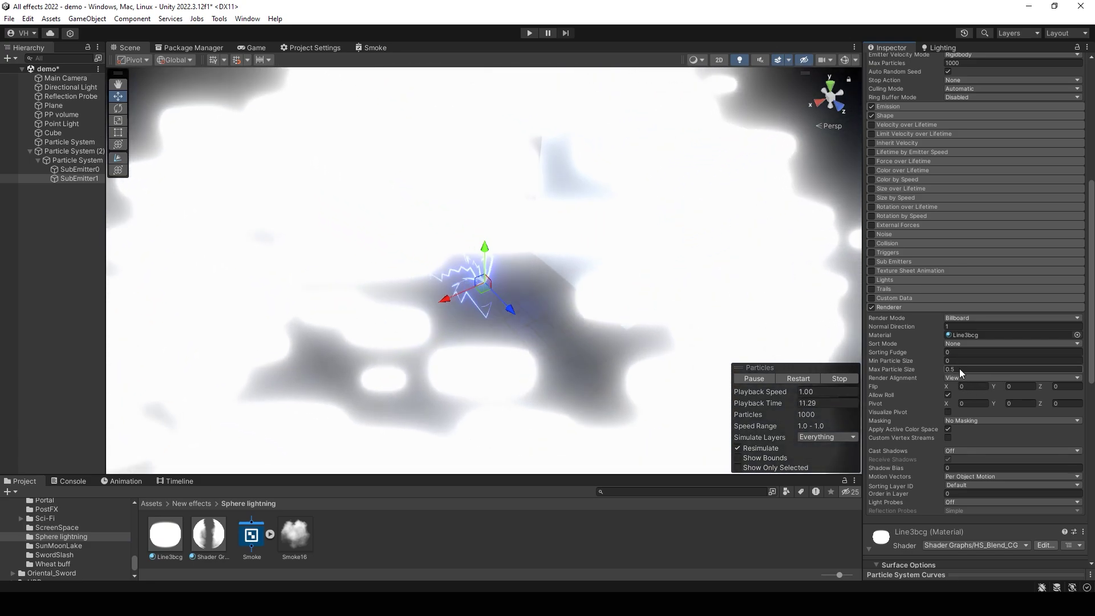
pyautogui.scroll(5, 959, 368)
# Edit SubEmitter1's emission burst count, then reselect SubEmitter1 after checking the lightning system.
pyautogui.click(898, 230)
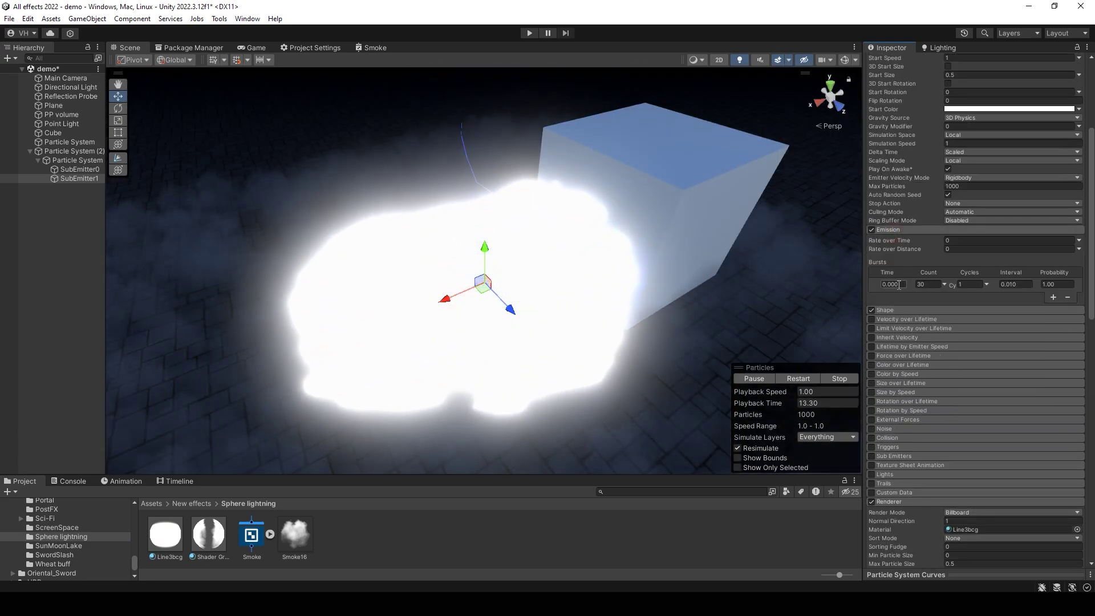
pyautogui.click(926, 284)
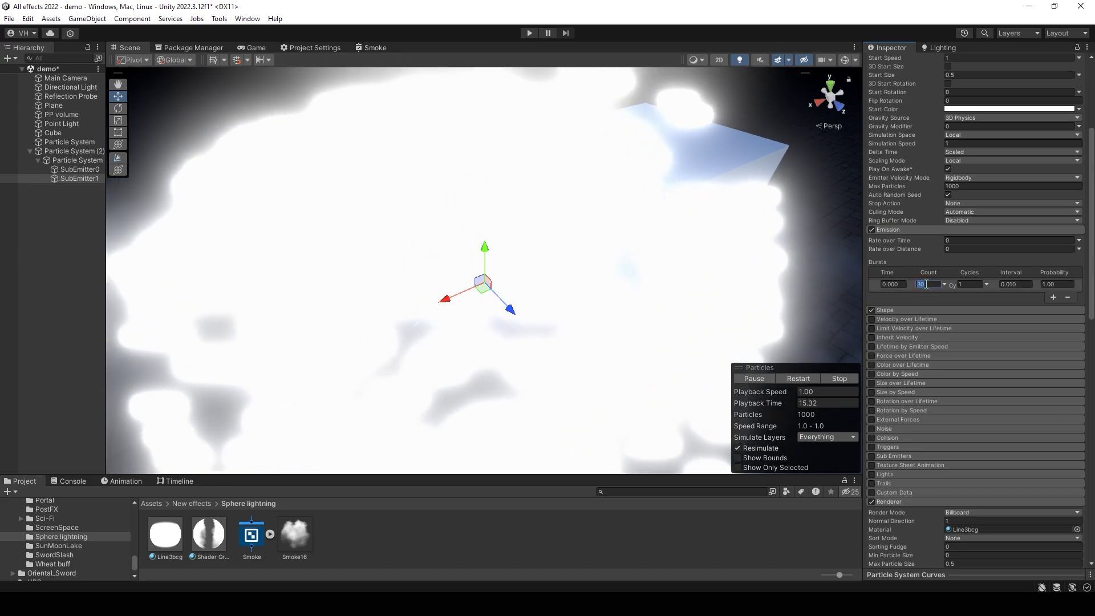
pyautogui.write('3')
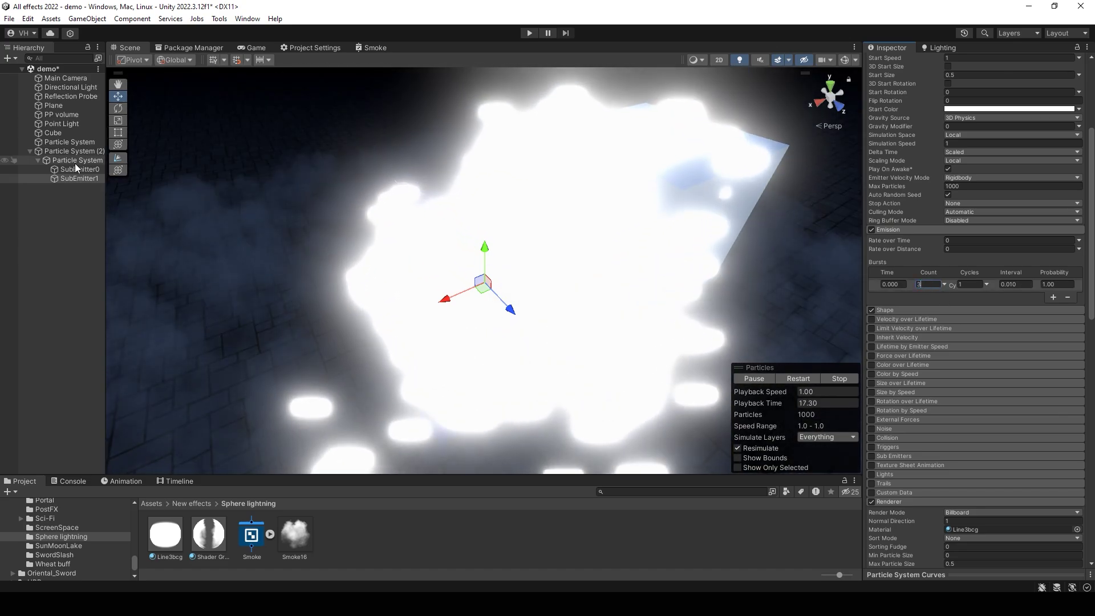
pyautogui.click(74, 162)
pyautogui.scroll(-8, 1037, 413)
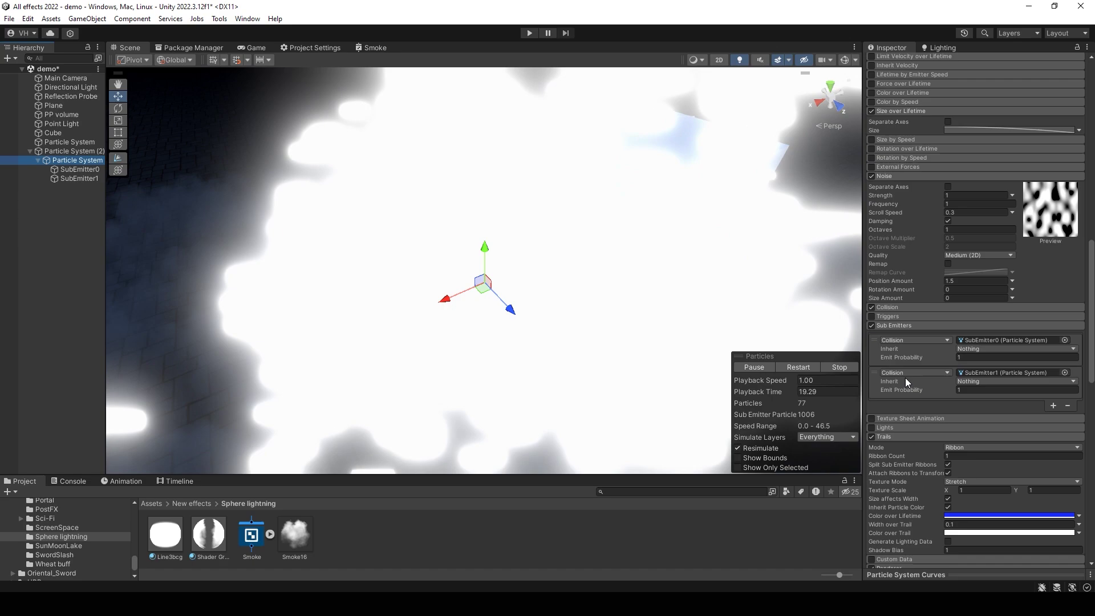
pyautogui.click(54, 179)
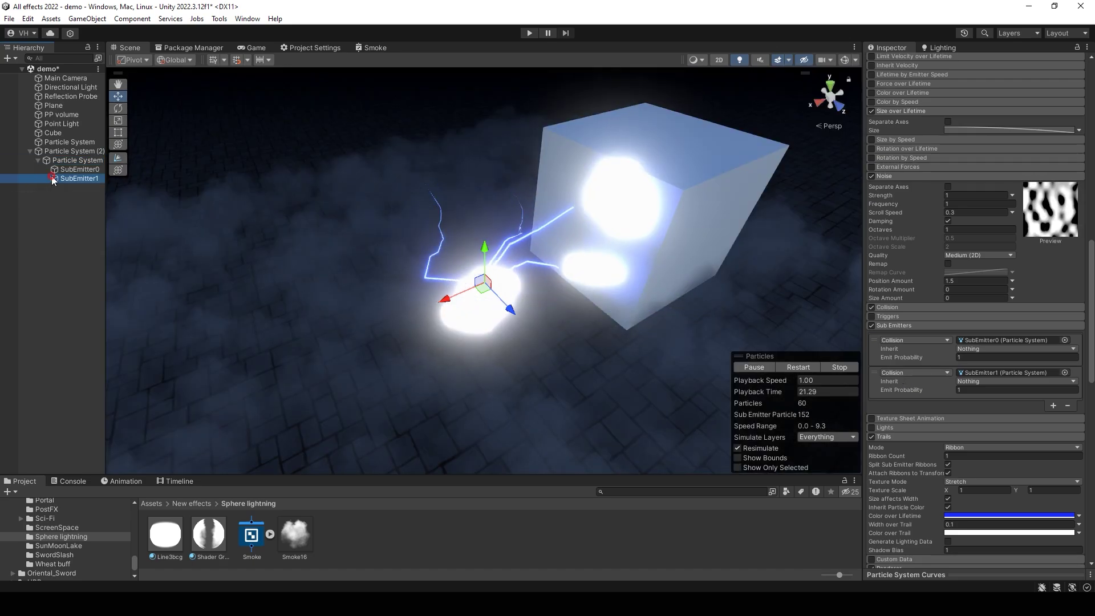
pyautogui.scroll(10, 1028, 367)
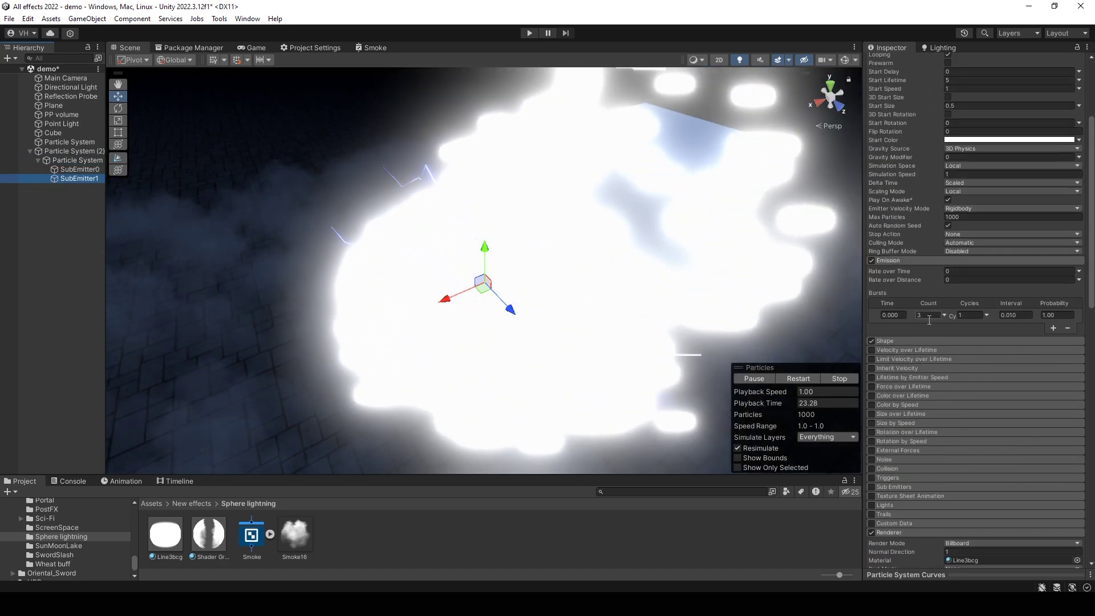
pyautogui.scroll(3, 929, 320)
# Make Start Lifetime random between 0.2 and 0.5, burst count 1 and Start Size 0.1.
pyautogui.click(954, 172)
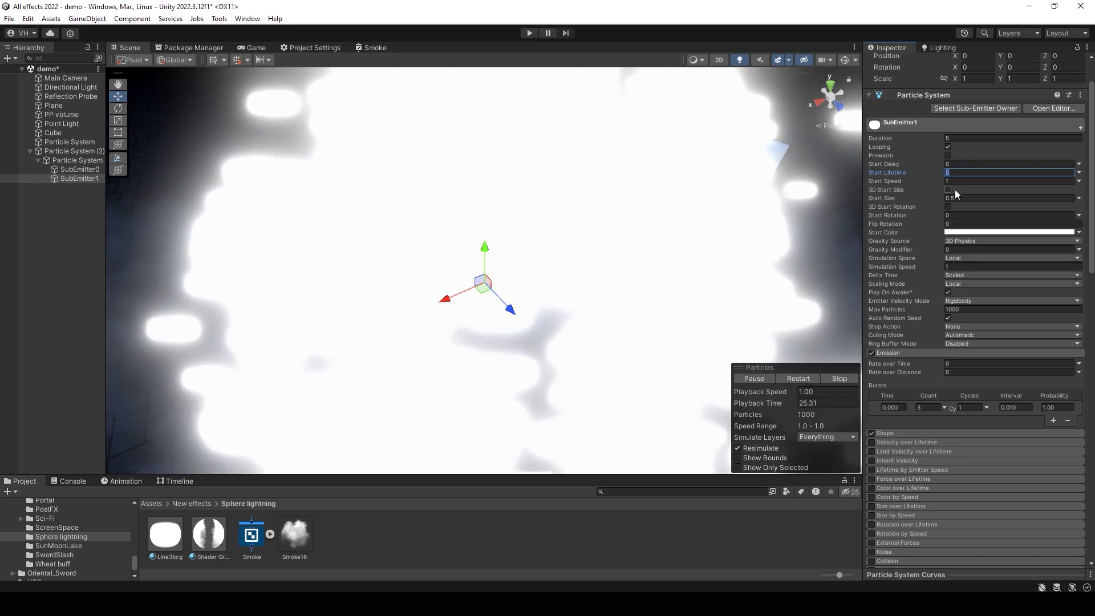
pyautogui.write('0.')
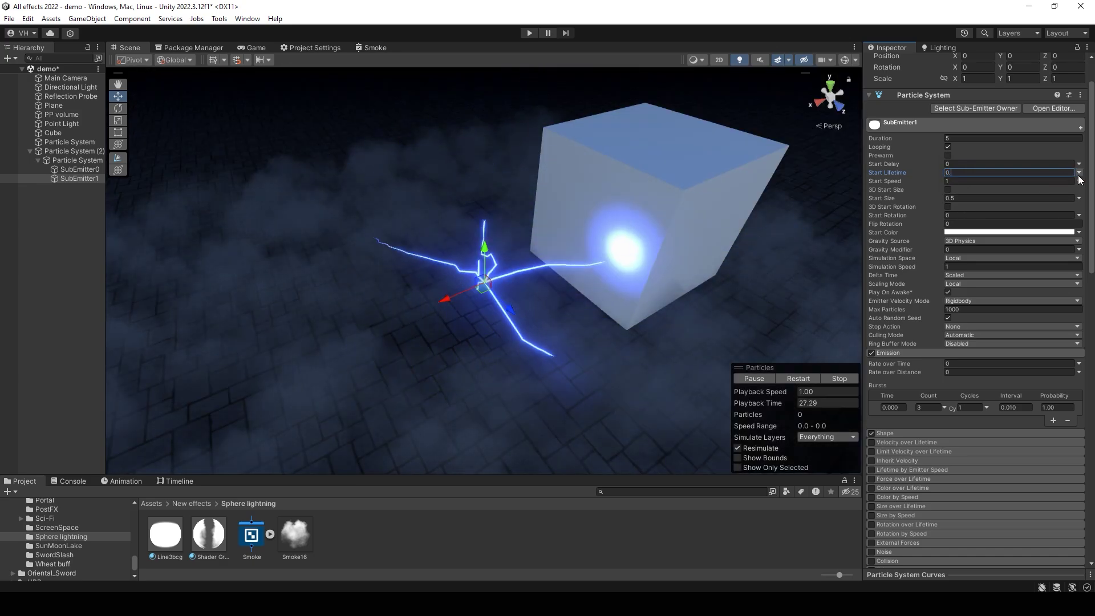
pyautogui.click(1078, 173)
pyautogui.click(970, 207)
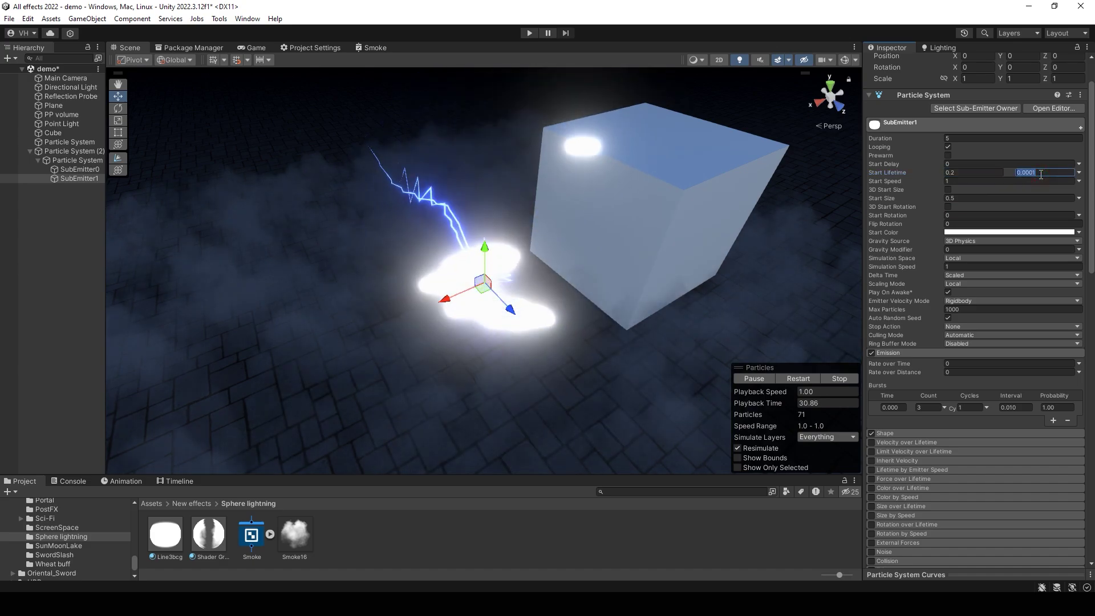
pyautogui.write('0.5')
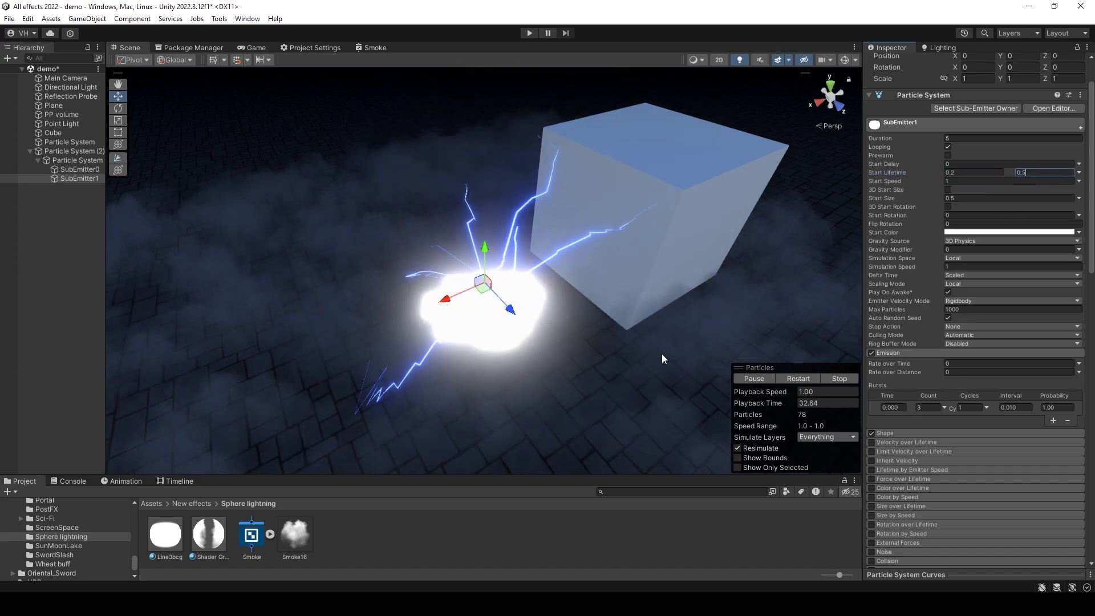
pyautogui.click(784, 374)
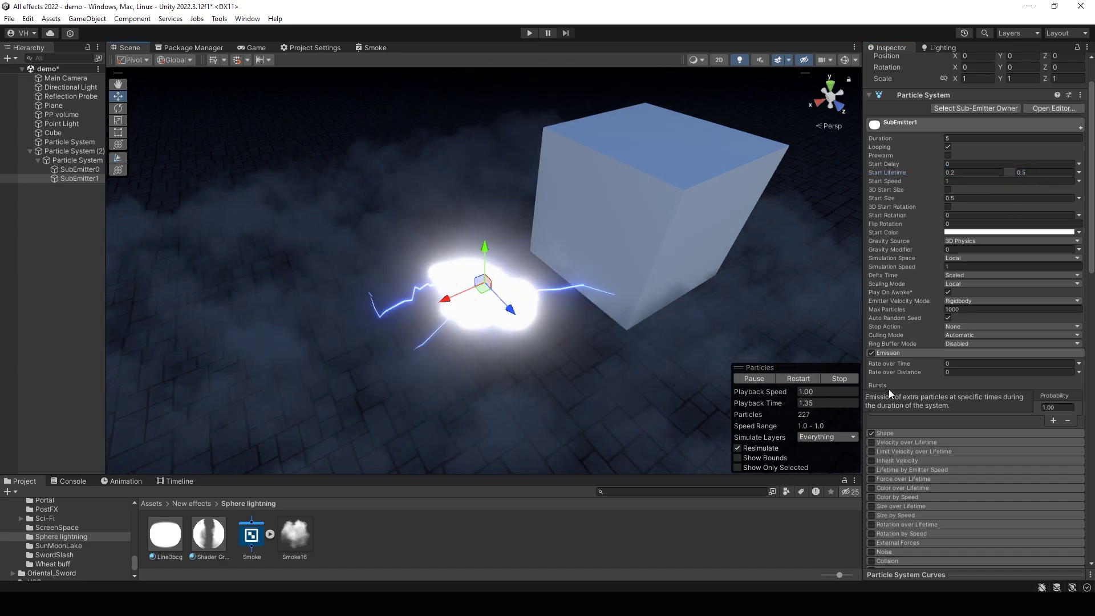
pyautogui.click(935, 408)
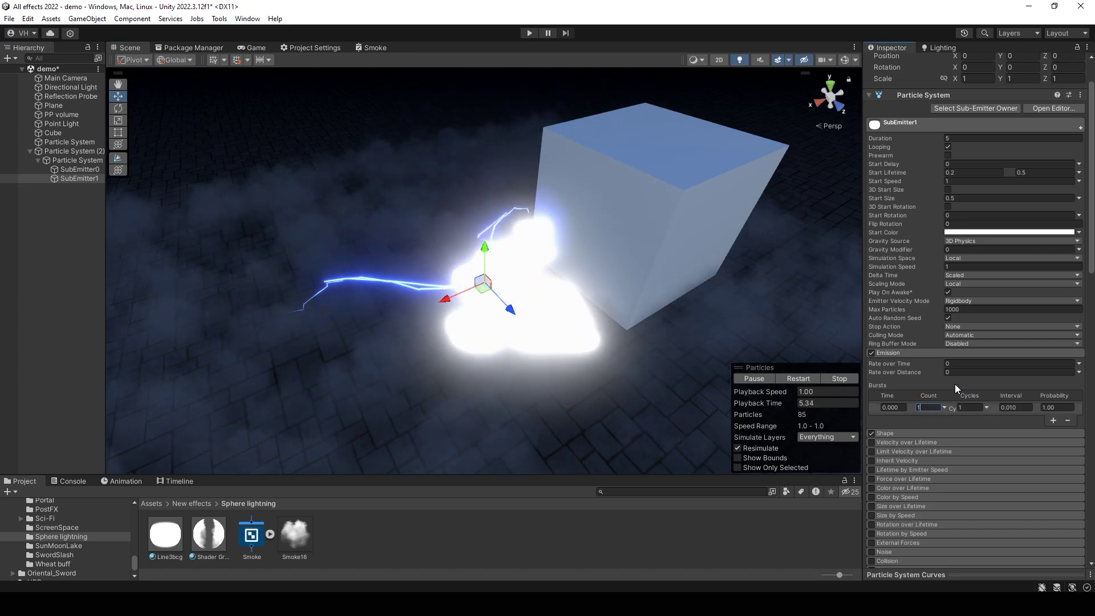
pyautogui.click(957, 198)
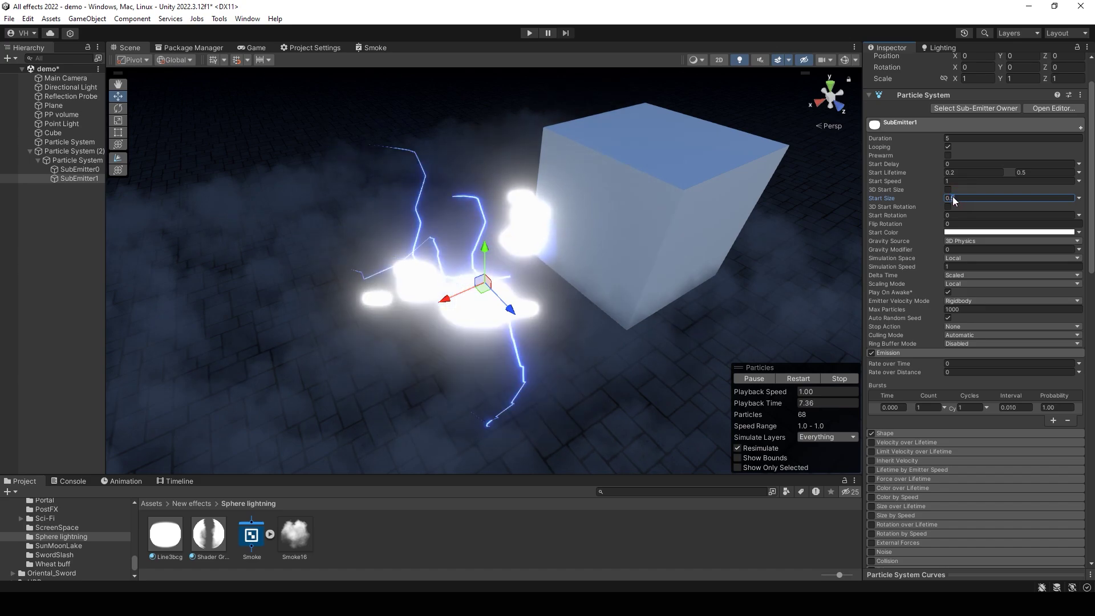
# Set the spark renderer to stretch particles along their motion.
pyautogui.write('0.1')
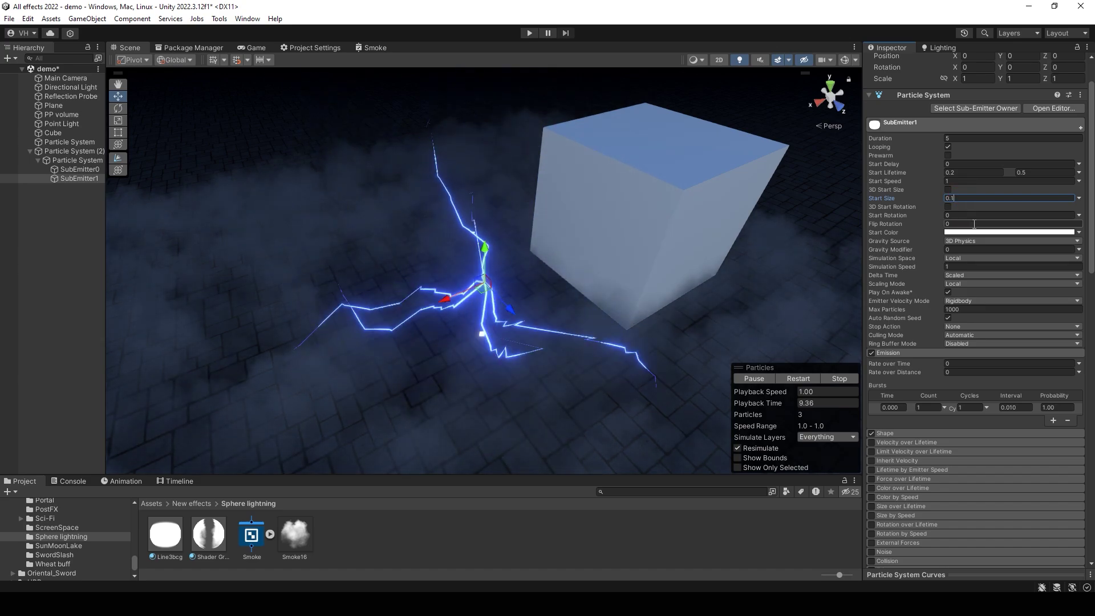
pyautogui.scroll(-10, 969, 329)
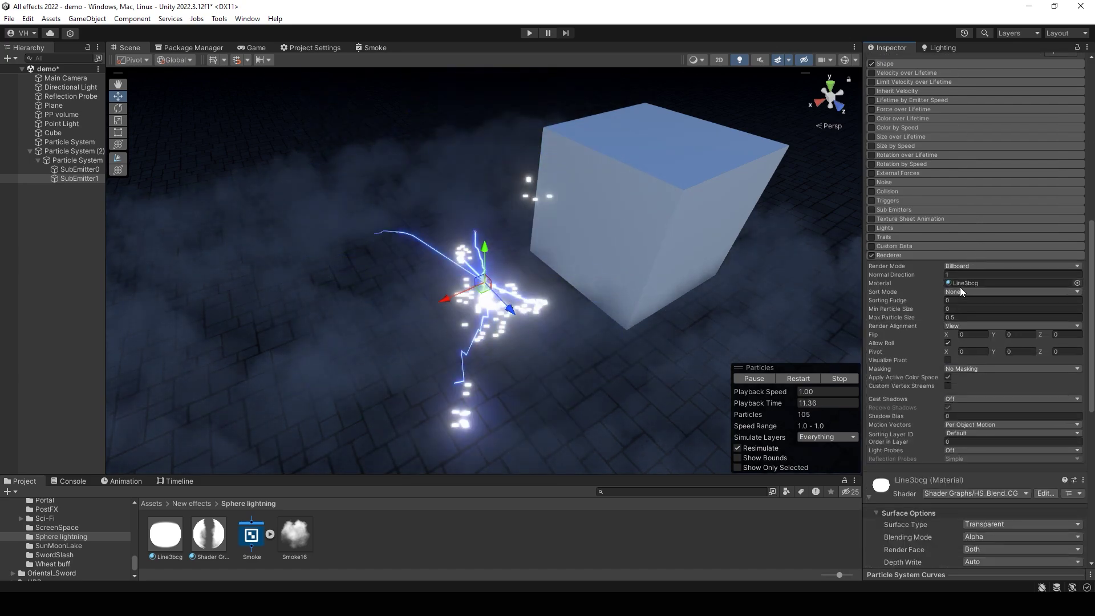
pyautogui.click(962, 266)
pyautogui.click(978, 288)
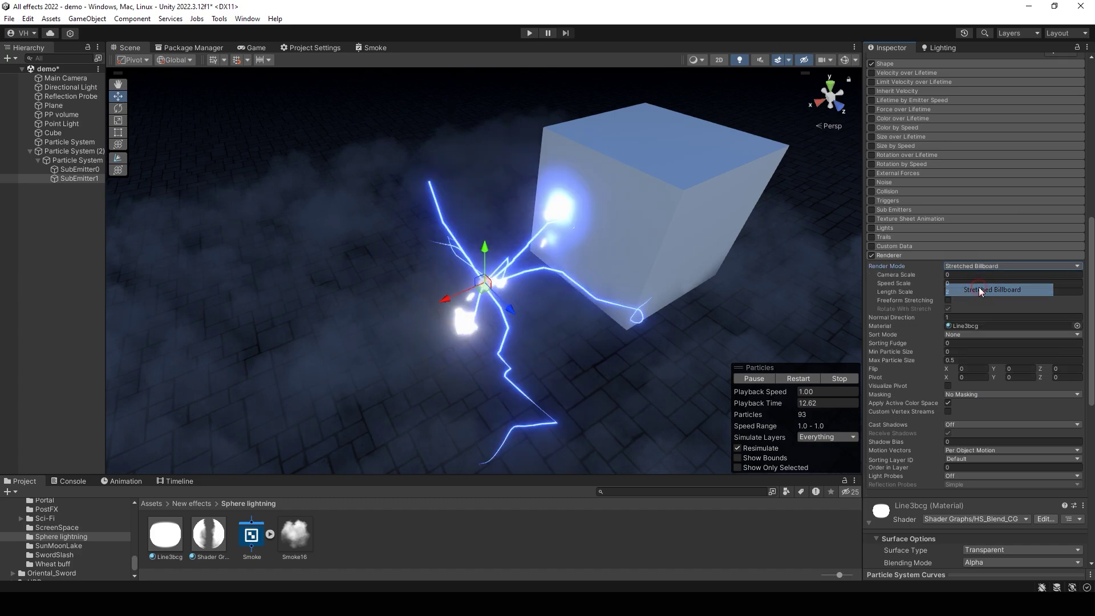
# Enable World collision for the sparks with Bounce 0.4 and Dampen 0.3, then restart the effect.
pyautogui.scroll(5, 966, 340)
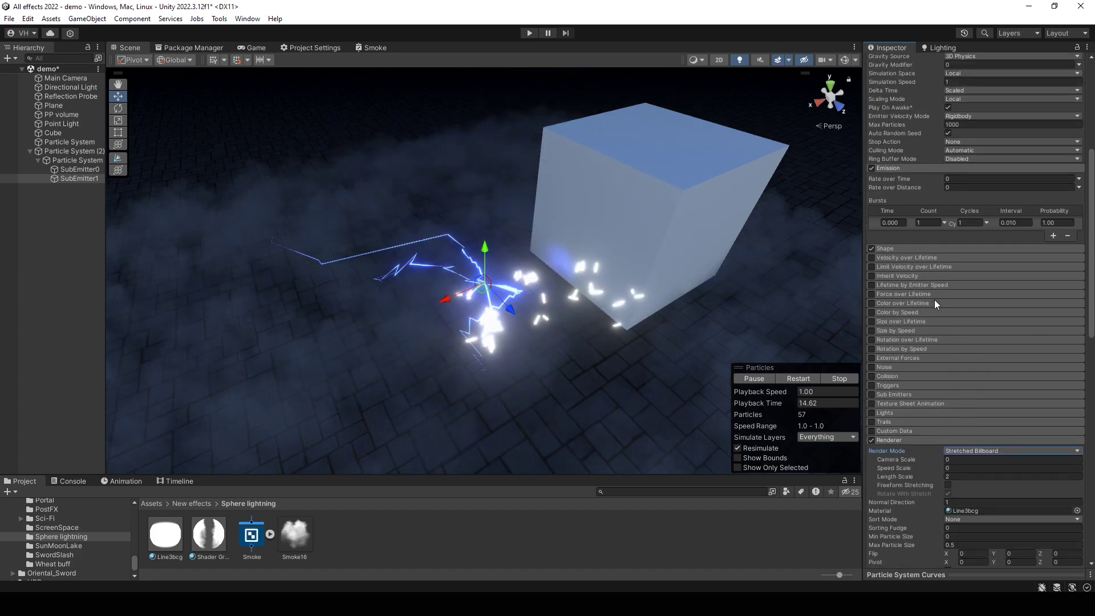
pyautogui.scroll(3, 934, 300)
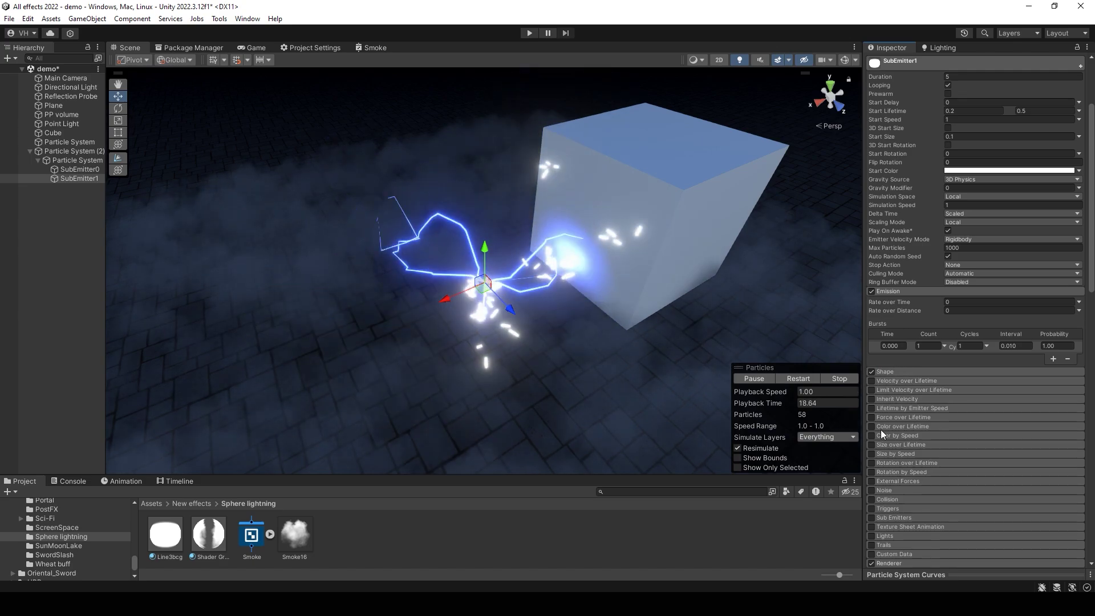
pyautogui.click(871, 499)
pyautogui.scroll(-4, 994, 492)
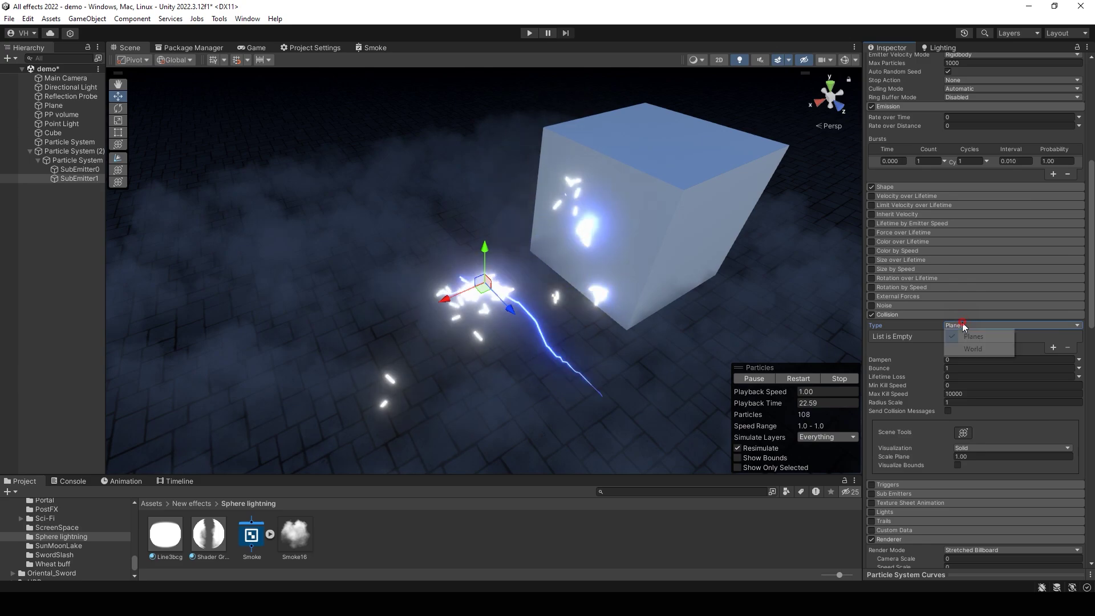
pyautogui.click(974, 349)
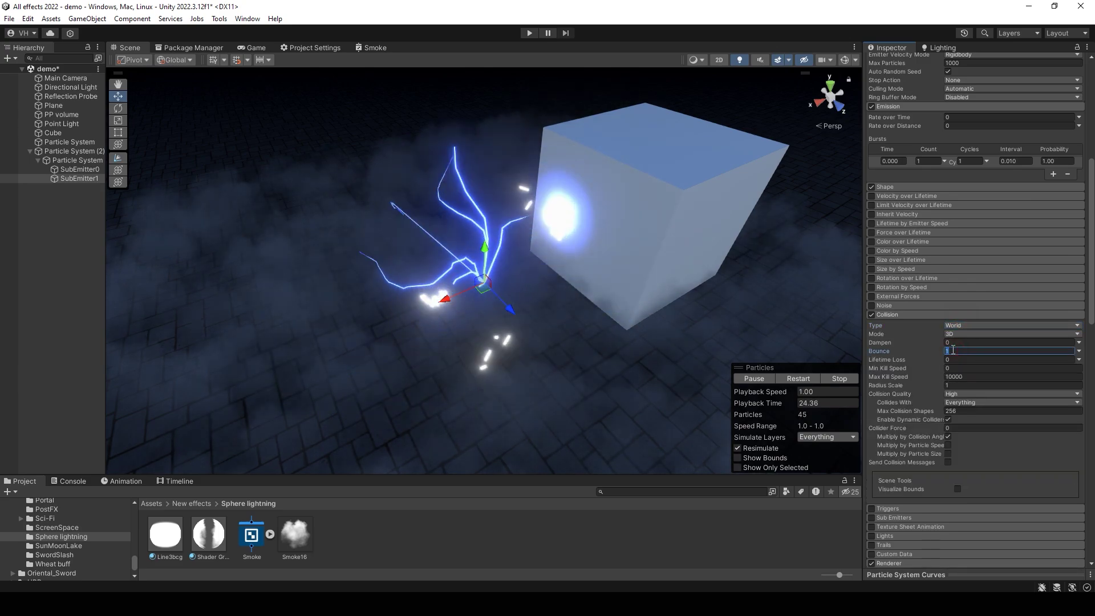
pyautogui.write('0.')
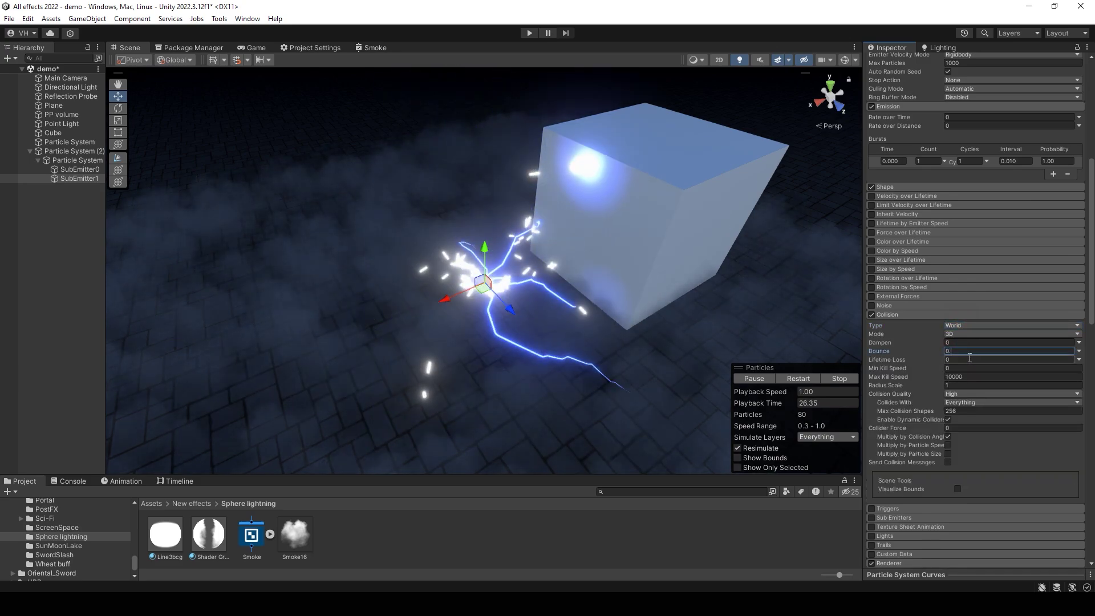
pyautogui.write('4')
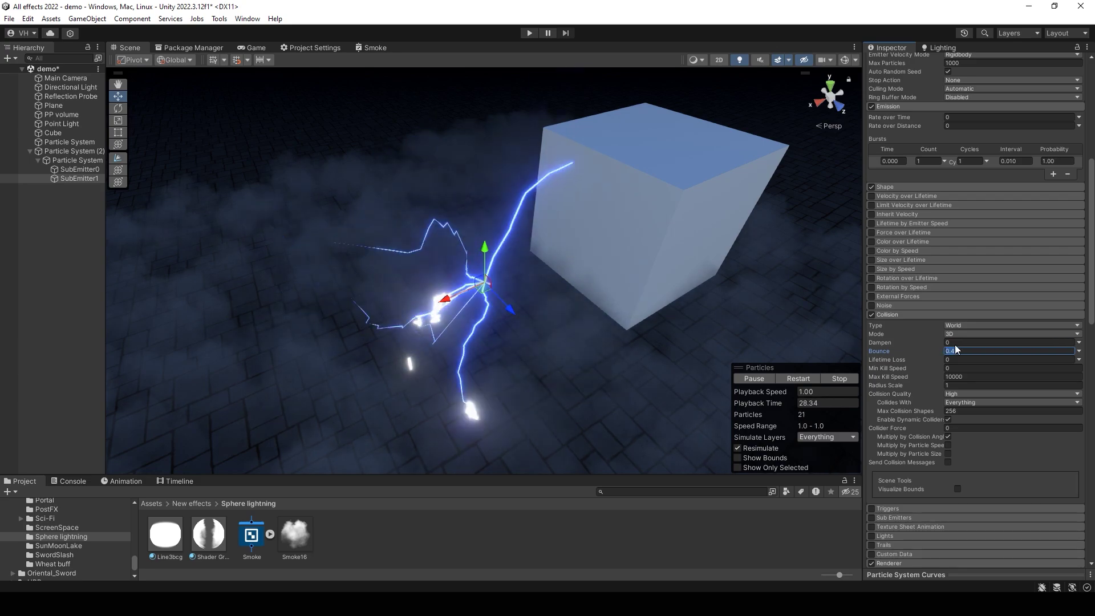
pyautogui.click(962, 345)
pyautogui.write('0.')
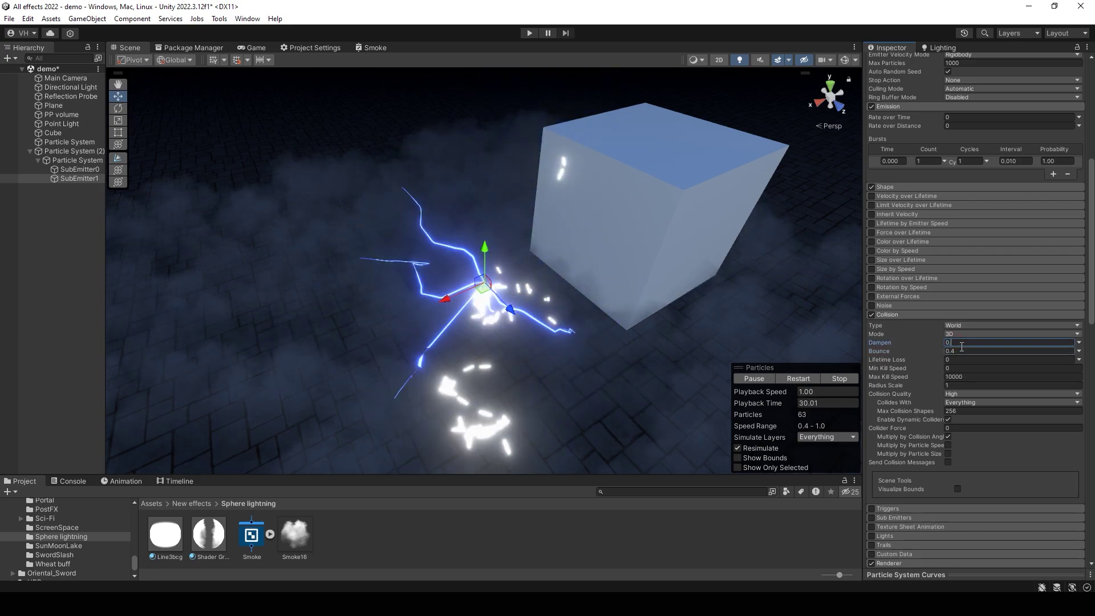
pyautogui.write('3')
pyautogui.click(797, 379)
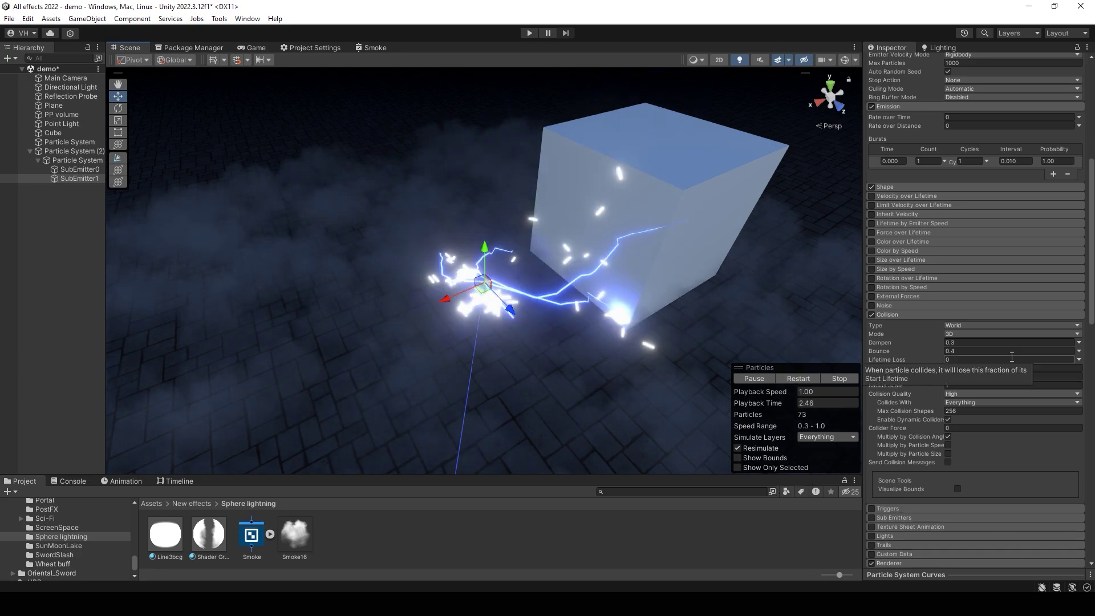
pyautogui.scroll(10, 995, 323)
# Tint the spark Start Color light blue.
pyautogui.click(967, 283)
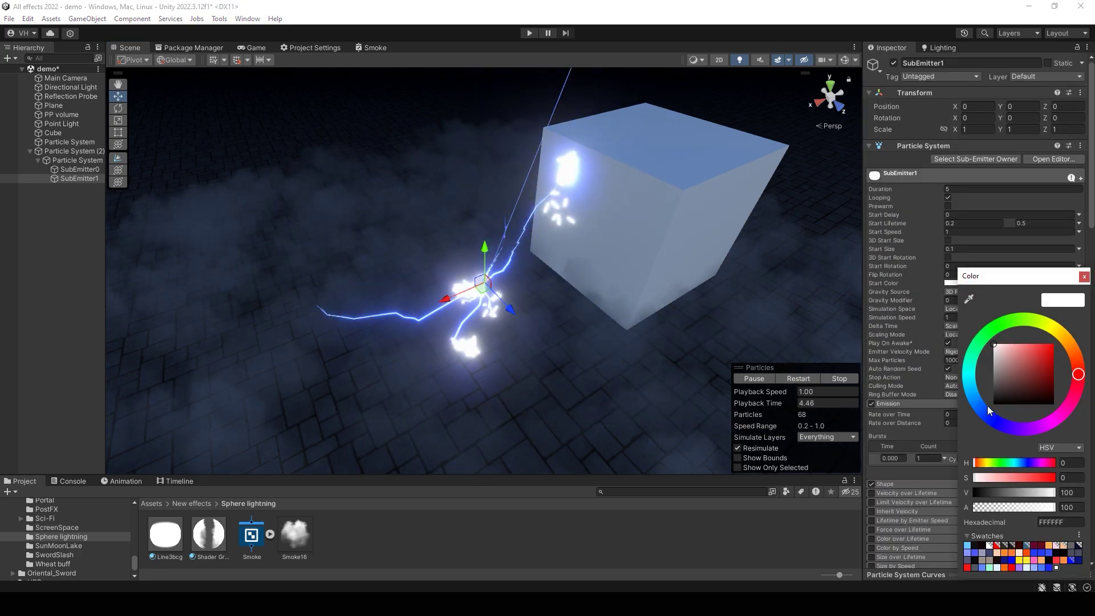
pyautogui.moveTo(1015, 366); pyautogui.dragTo(1026, 335)
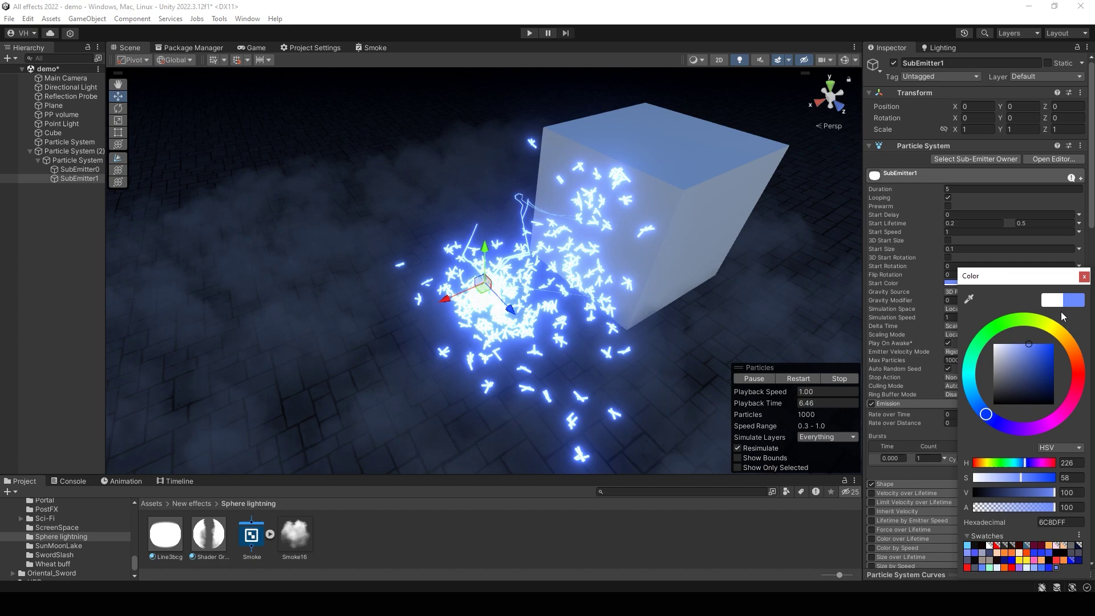
pyautogui.click(1084, 277)
# Enable Size over Lifetime with an ease-in-out curve peaking at mid-lifetime.
pyautogui.scroll(-5, 987, 383)
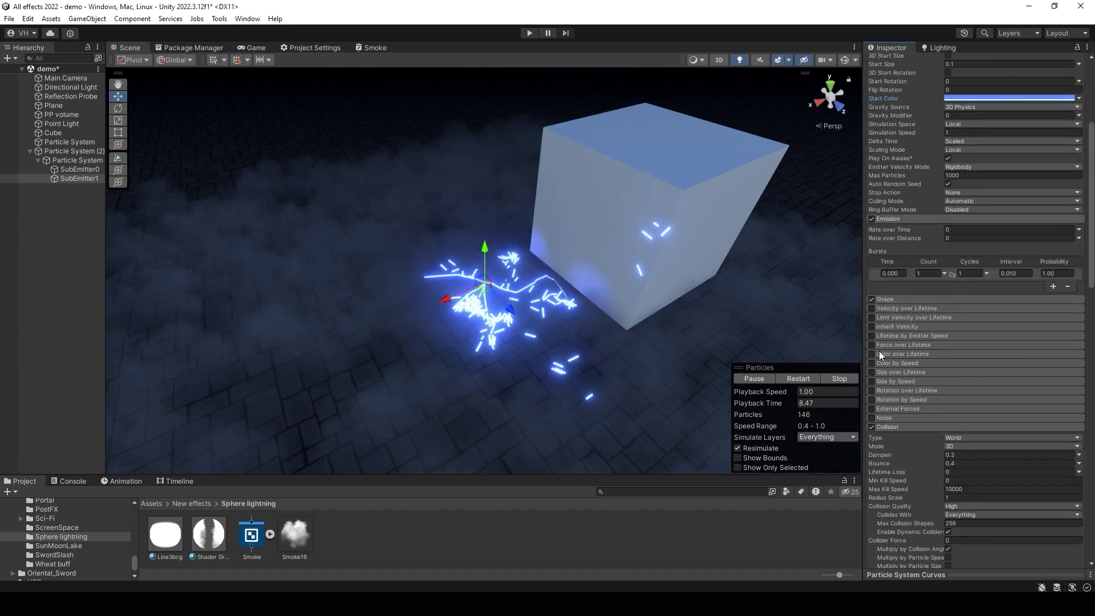
pyautogui.click(871, 372)
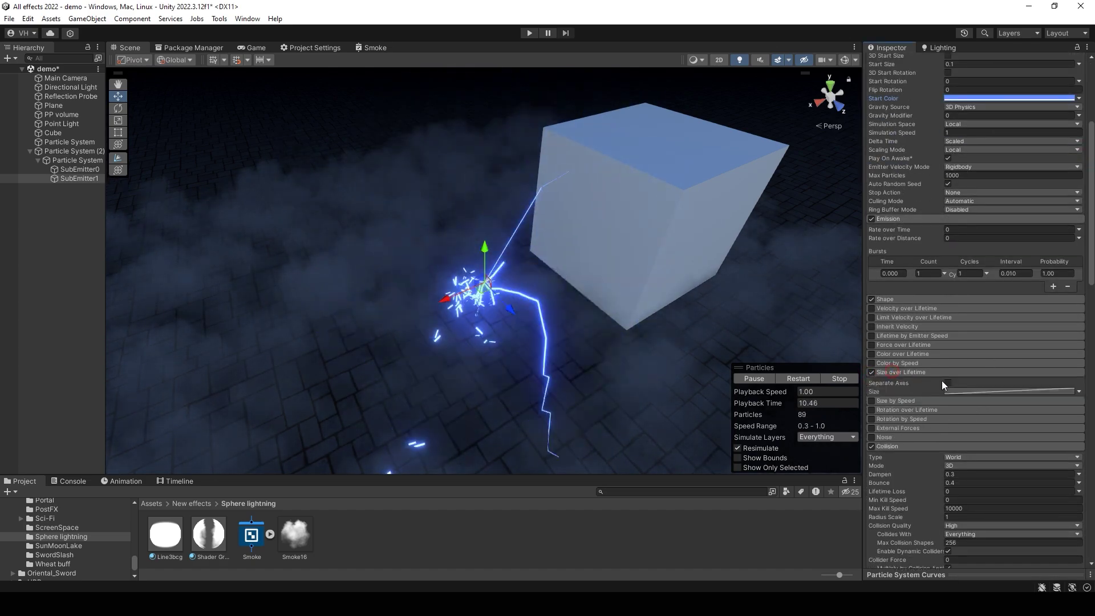
pyautogui.click(980, 390)
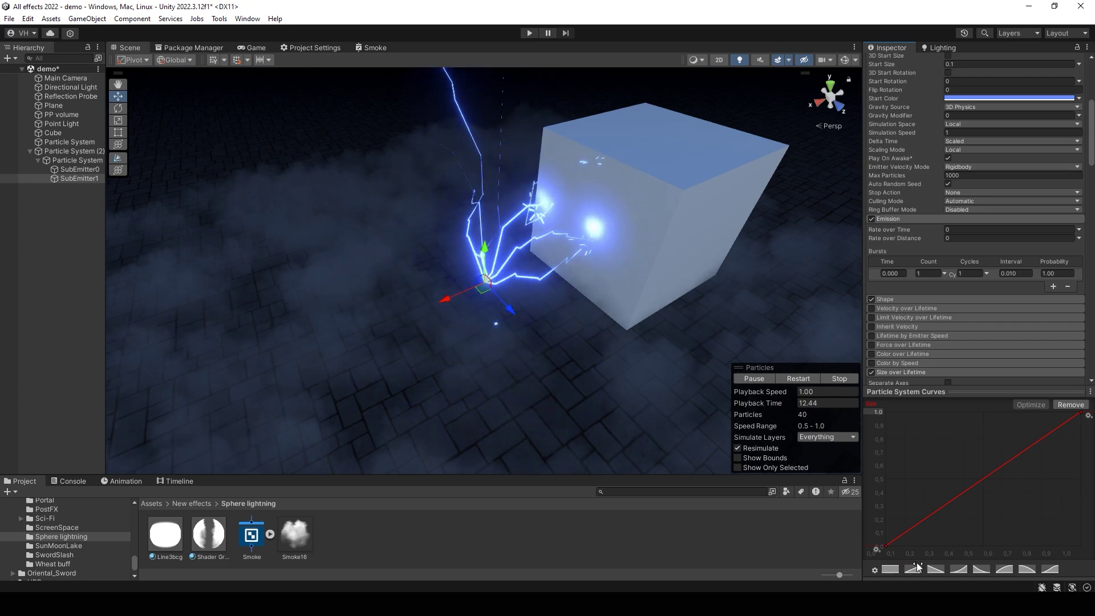
pyautogui.click(1004, 569)
pyautogui.moveTo(1081, 412); pyautogui.dragTo(1080, 547)
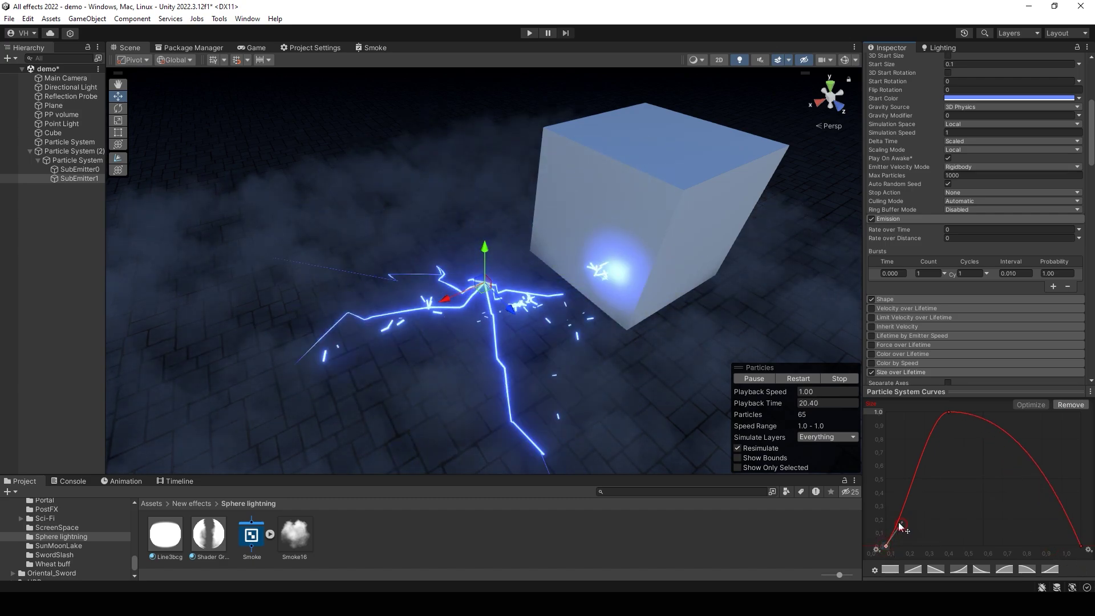
pyautogui.doubleClick(895, 518)
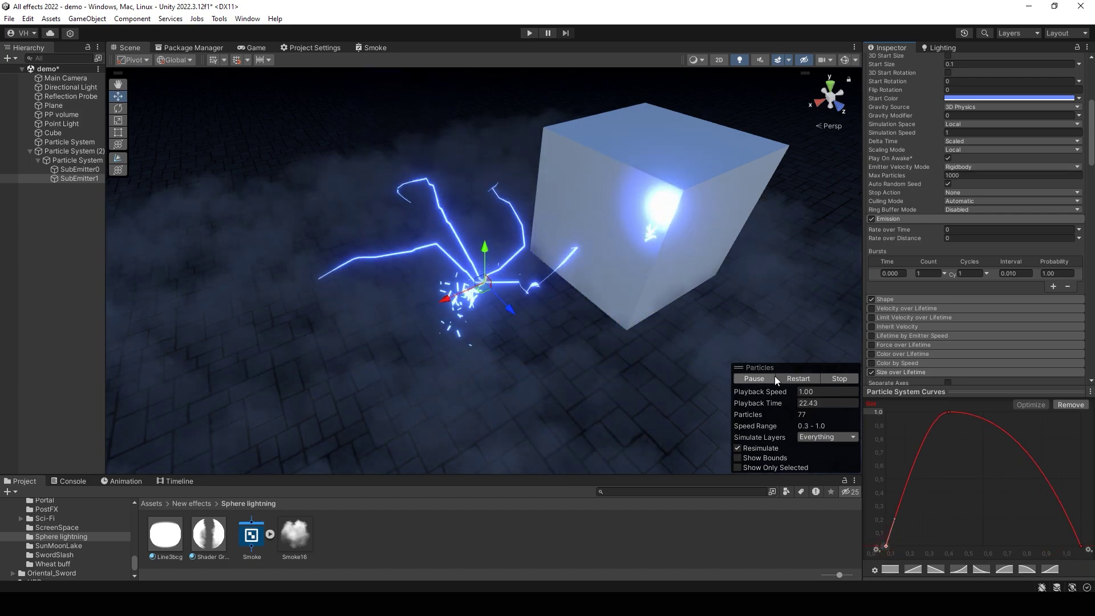
pyautogui.click(961, 393)
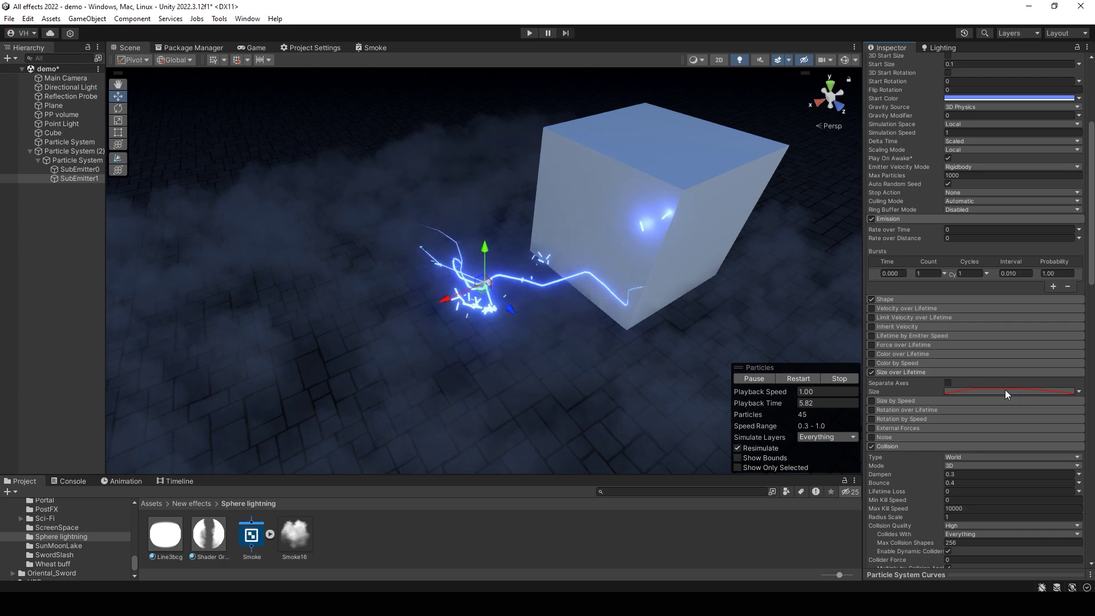
# Edit the spark Length Scale and preview the effect by pausing, framing and scrubbing.
pyautogui.scroll(-10, 1015, 476)
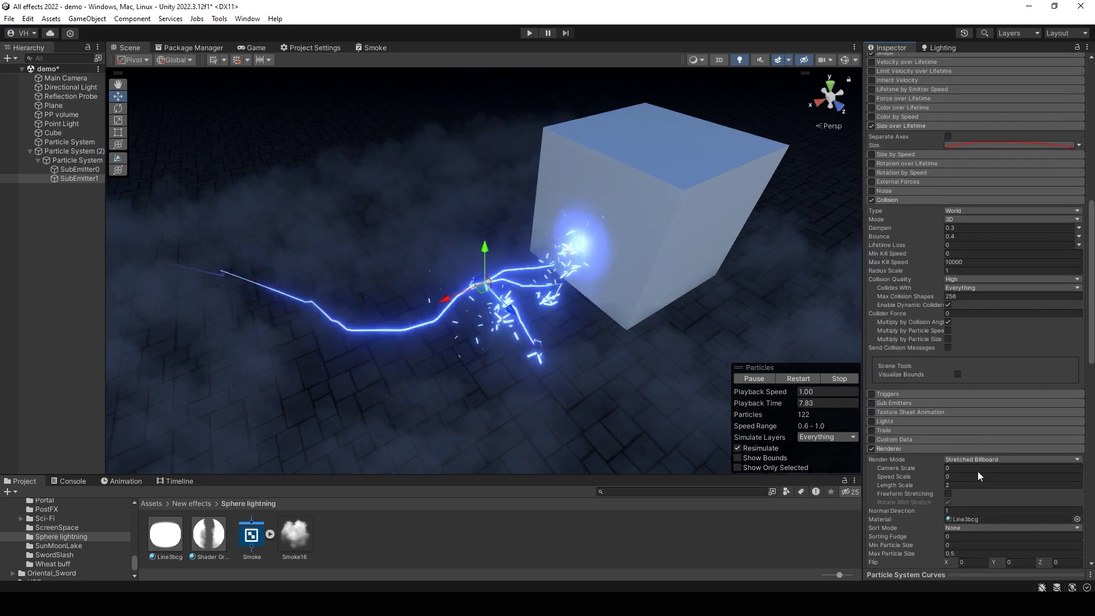
pyautogui.click(958, 486)
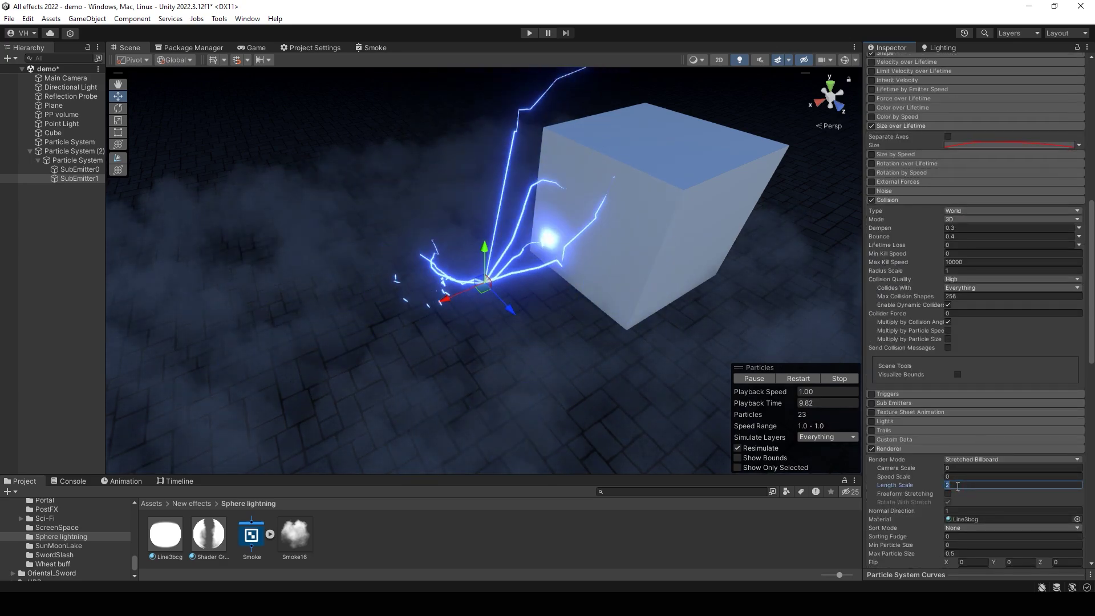
pyautogui.click(750, 376)
pyautogui.press('f')
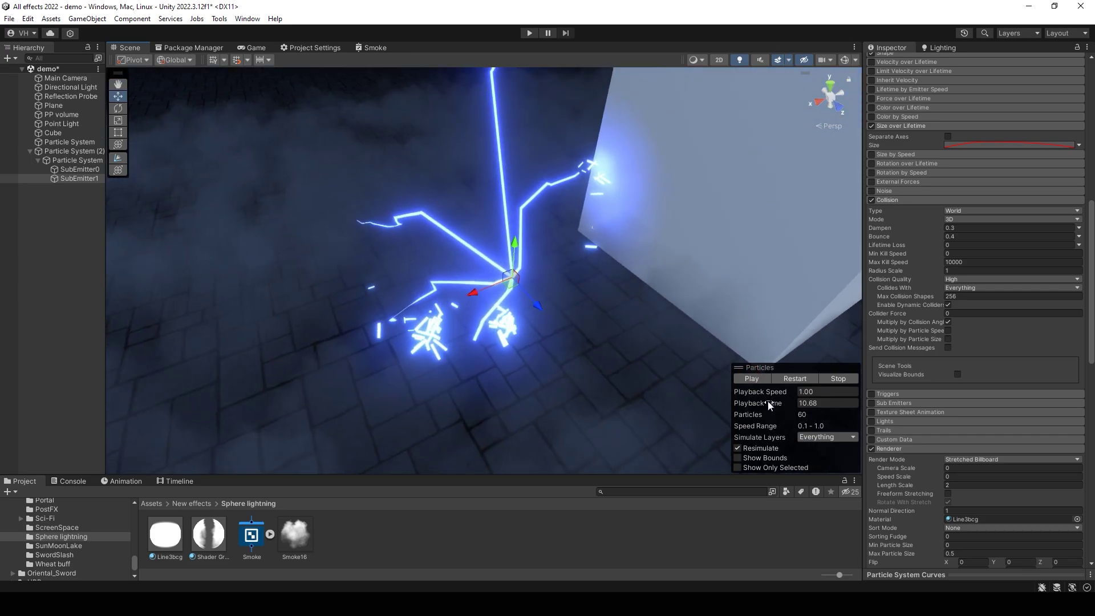
pyautogui.moveTo(777, 400); pyautogui.dragTo(796, 399)
pyautogui.click(785, 378)
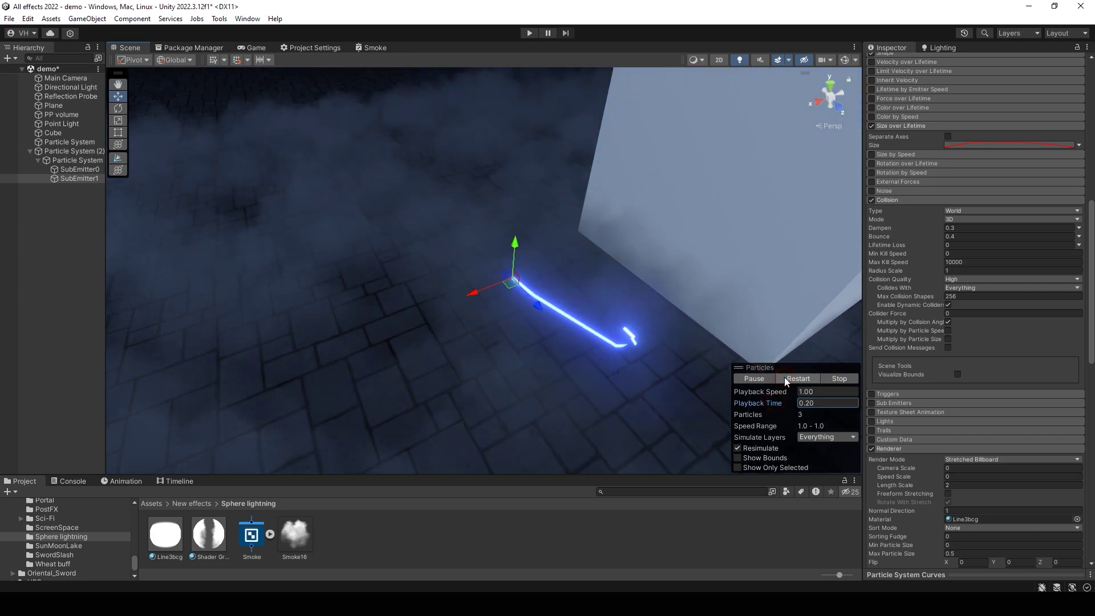
pyautogui.scroll(10, 1000, 257)
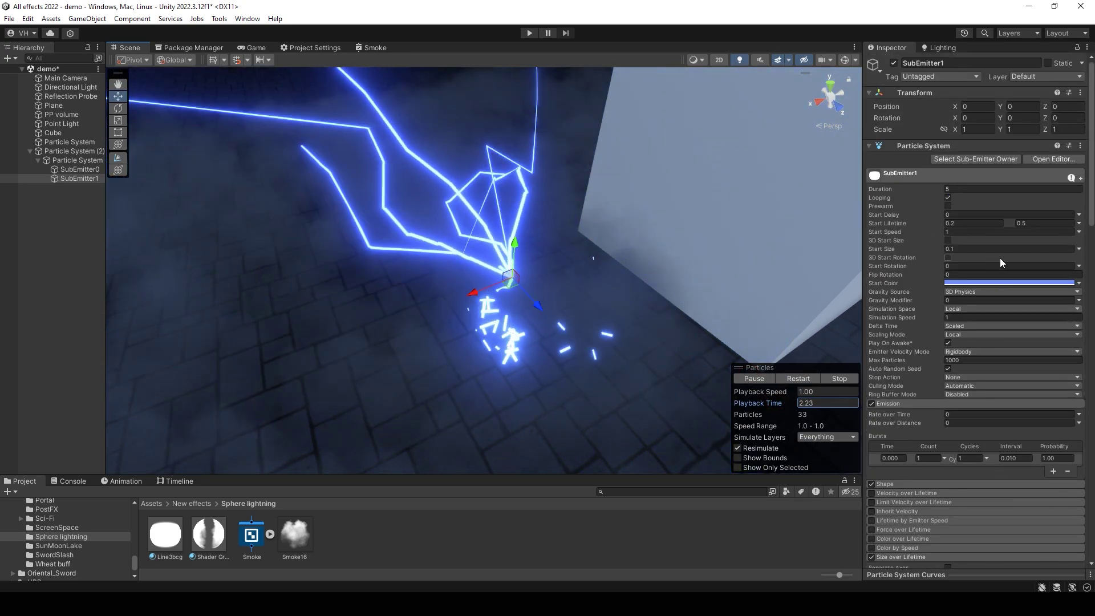
# Set Start Size to Random Between Two Constants with a 0.04–0.08 range.
pyautogui.click(1078, 249)
pyautogui.click(992, 281)
pyautogui.click(972, 250)
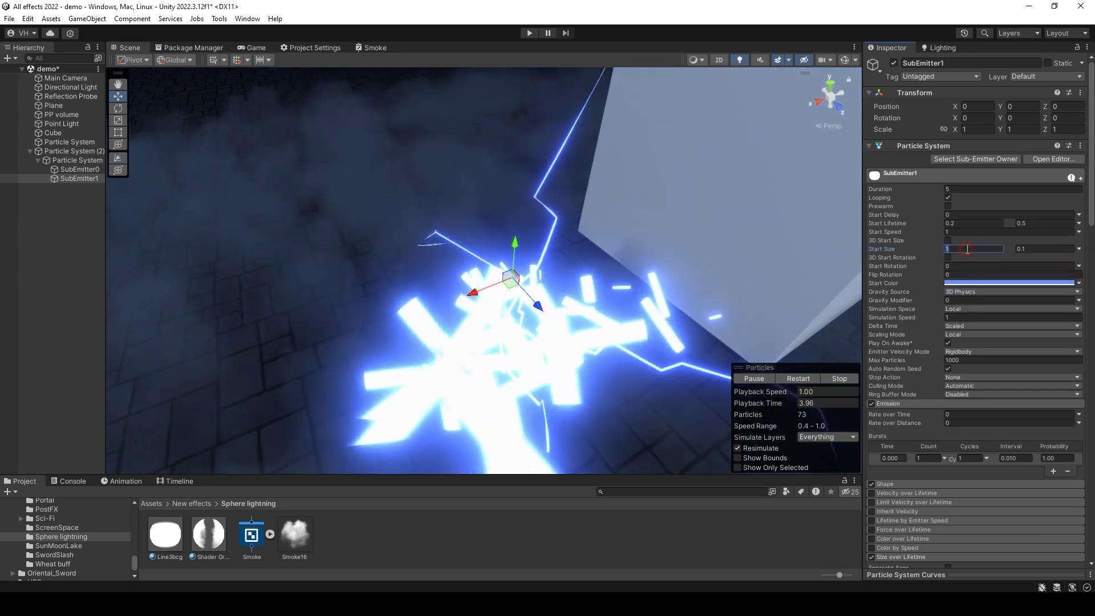
pyautogui.write('0.01')
pyautogui.click(1043, 250)
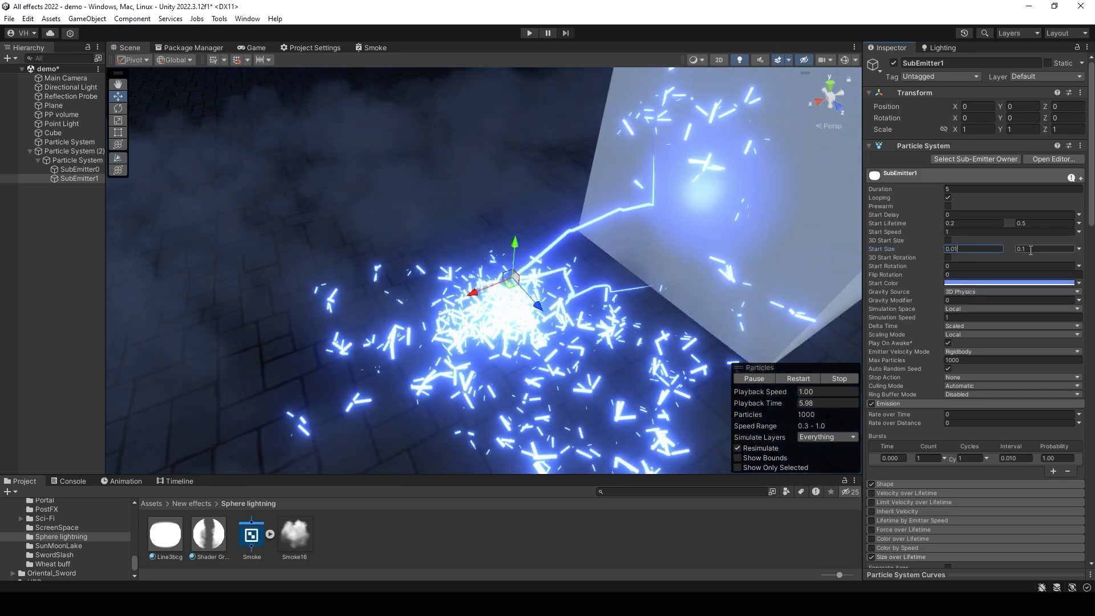
pyautogui.write('0.04')
pyautogui.press('Return')
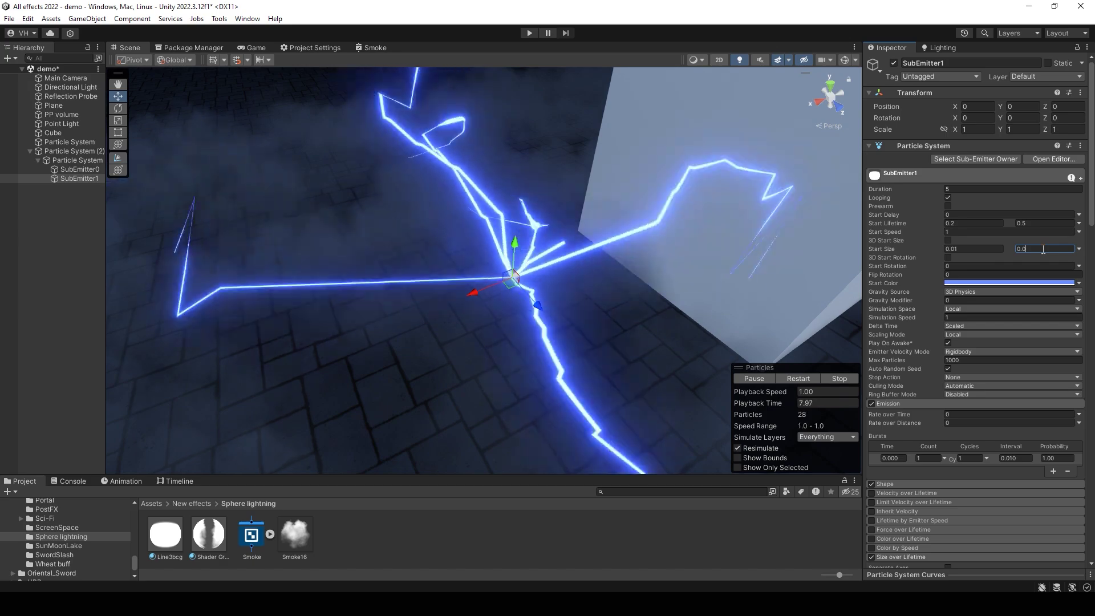
pyautogui.keyDown('alt'); pyautogui.moveTo(565, 325); pyautogui.dragTo(569, 310); pyautogui.keyUp('alt')
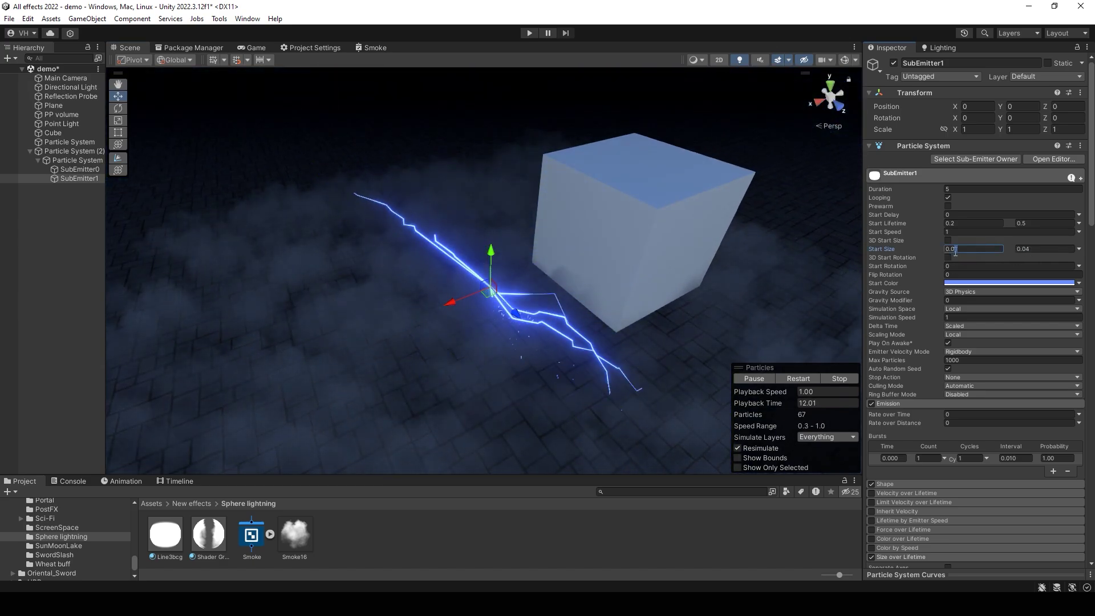
pyautogui.click(1025, 251)
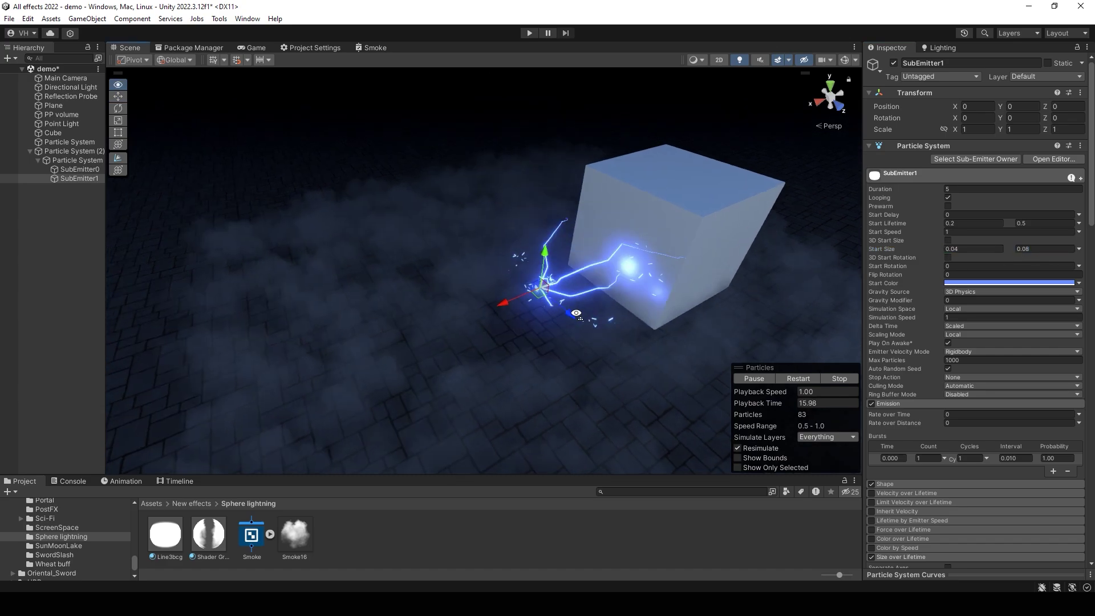
# Set the spark Speed Scale value to 0 while orbiting toward the cube.
pyautogui.scroll(-10, 949, 370)
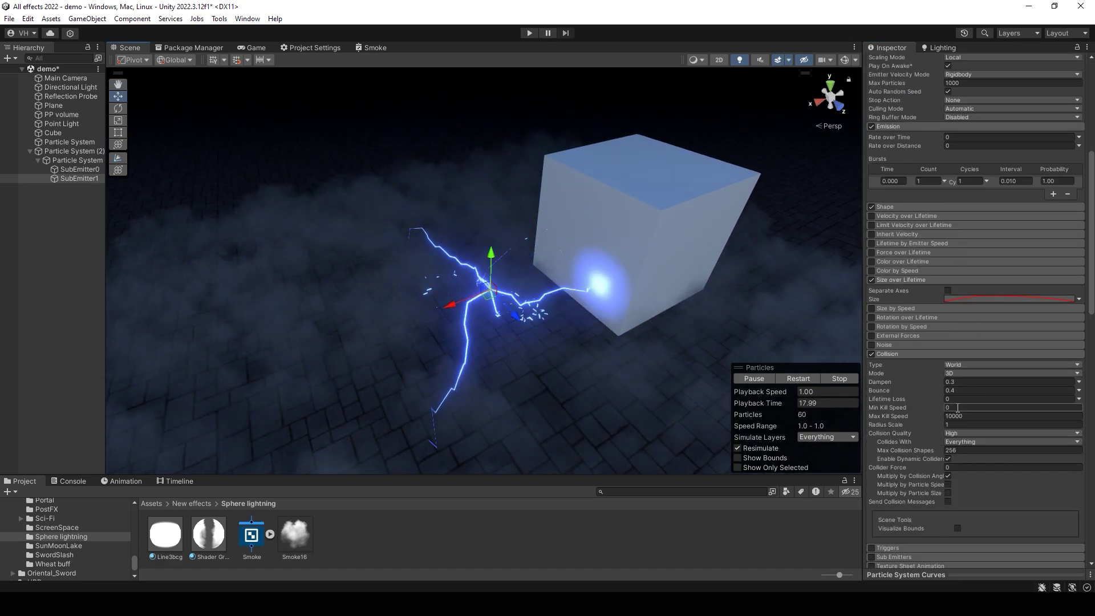
pyautogui.scroll(-7, 961, 457)
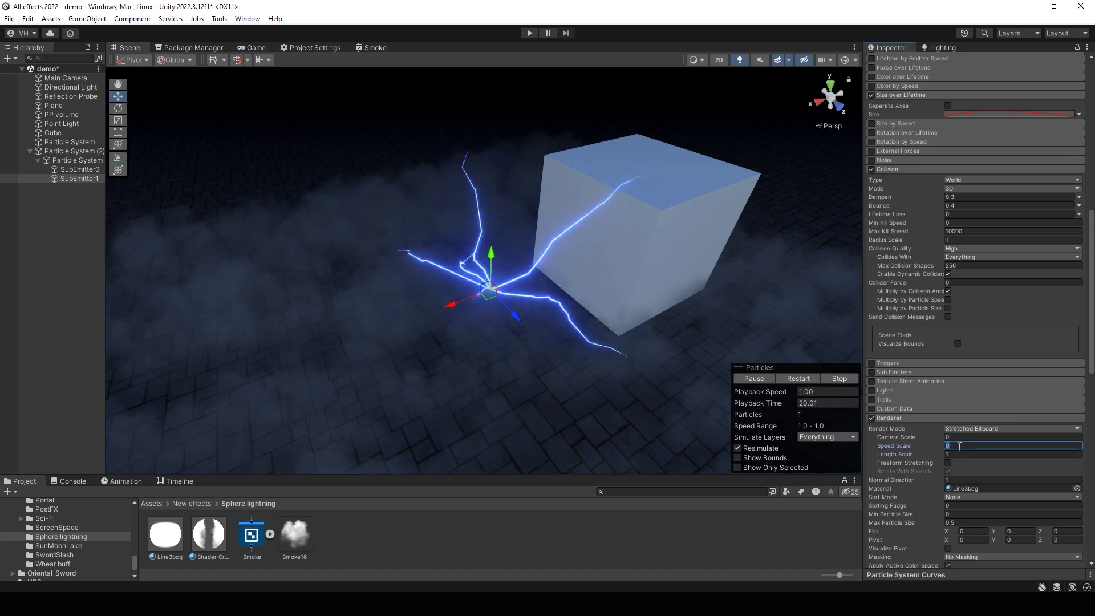
pyautogui.write('0.1')
pyautogui.moveTo(572, 325); pyautogui.dragTo(575, 328, button='right')
pyautogui.doubleClick(961, 446)
pyautogui.write('0')
pyautogui.moveTo(572, 275); pyautogui.dragTo(562, 267, button='right')
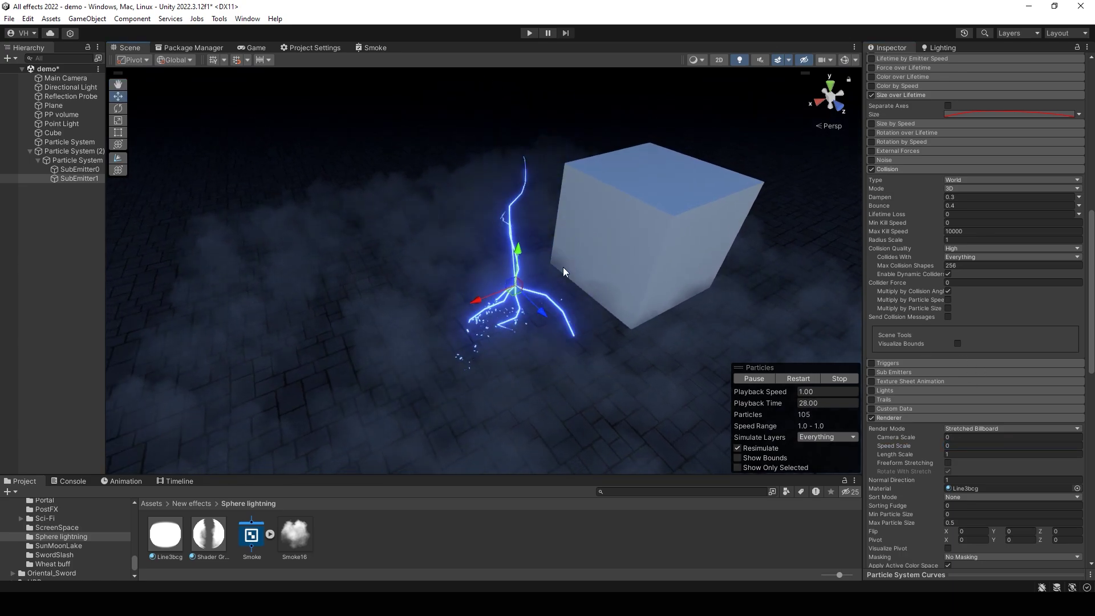
# Make Start Speed Random Between Two Constants, entering 7 as a bound.
pyautogui.scroll(15, 1035, 351)
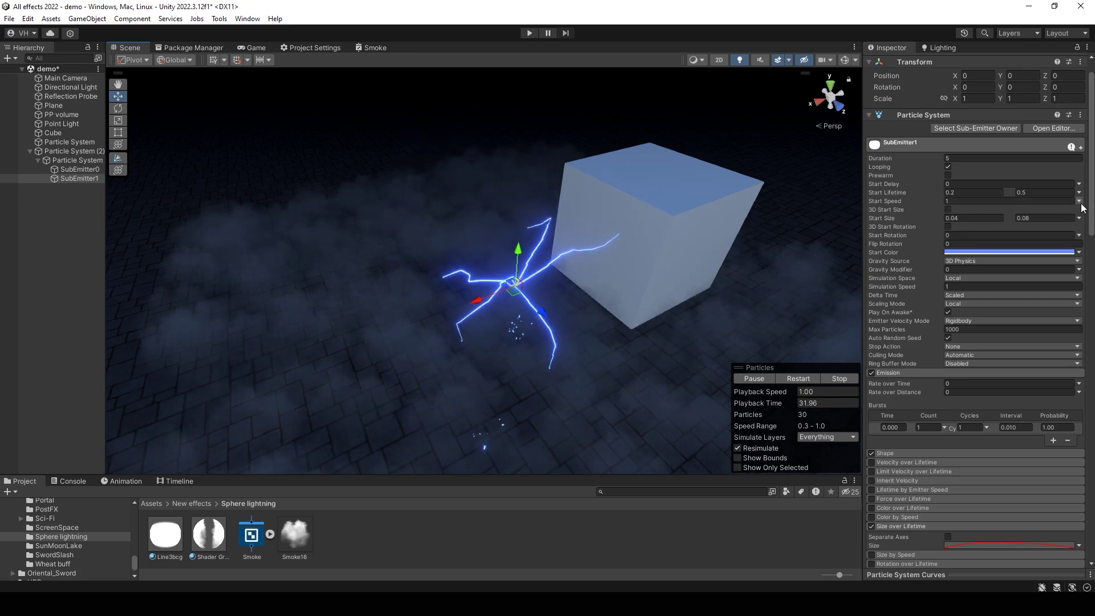
pyautogui.click(1079, 201)
pyautogui.click(1018, 237)
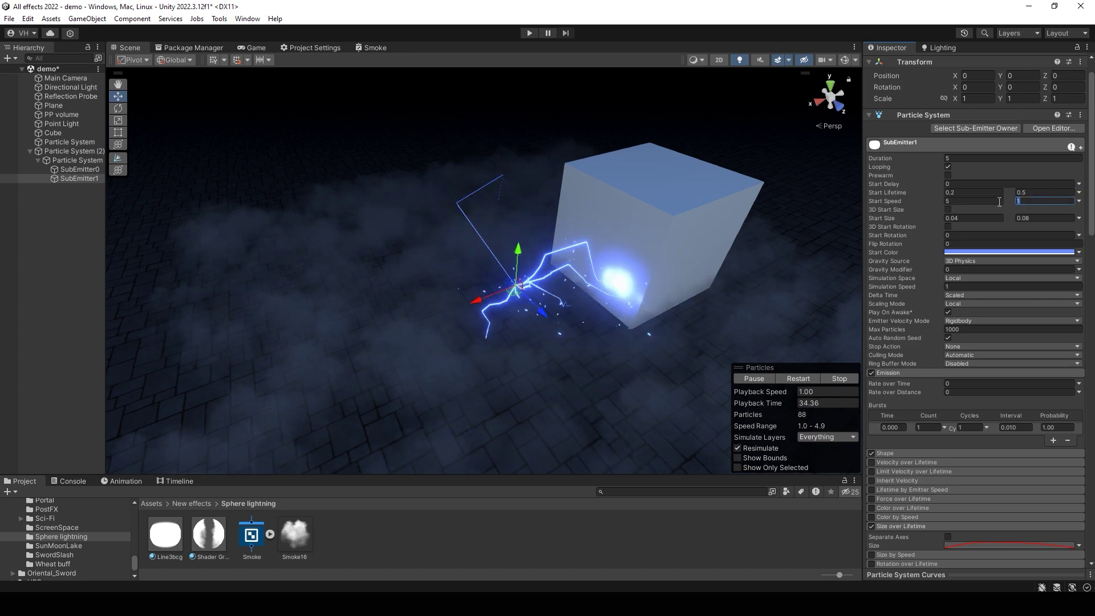
pyautogui.write('7')
pyautogui.click(992, 202)
# Enable Limit Velocity over Lifetime without size/velocity multipliers, Speed 0, Dampen 0.05; set max Start Size 0.1.
pyautogui.scroll(-3, 926, 448)
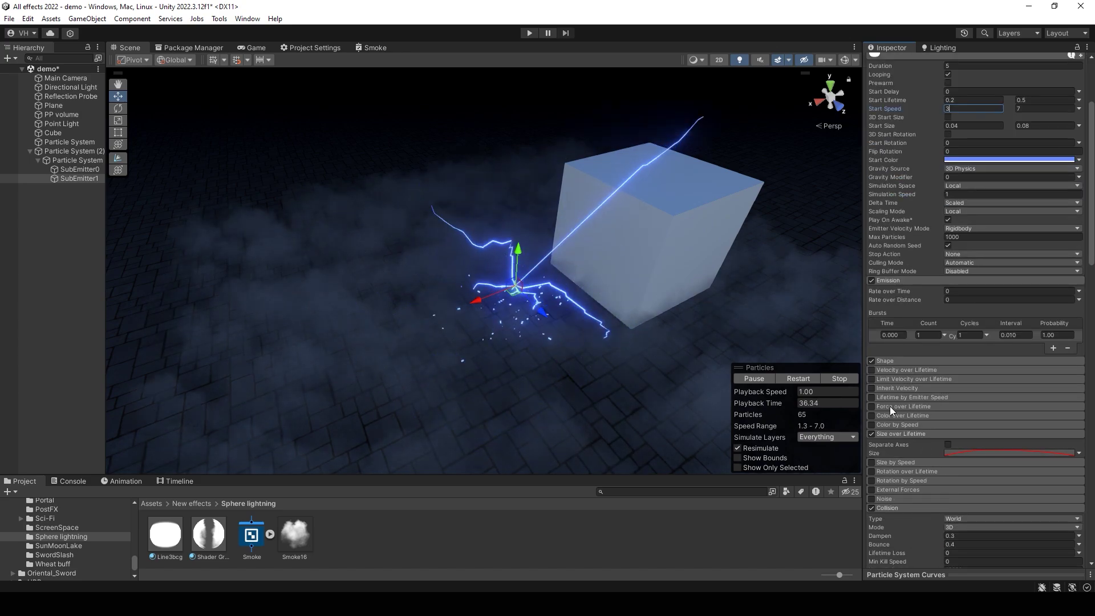
pyautogui.click(871, 378)
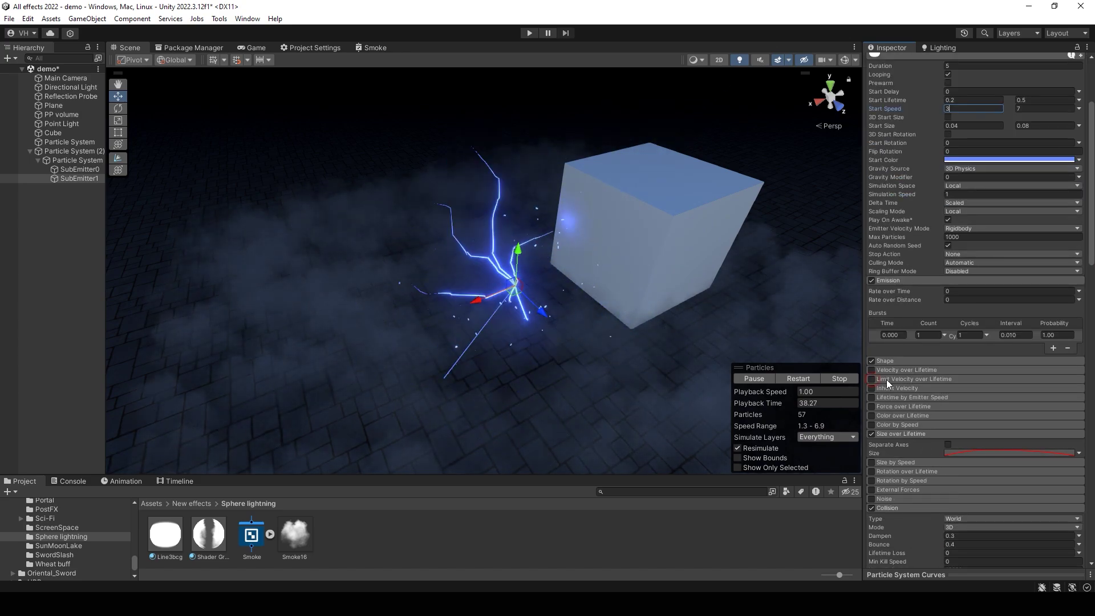
pyautogui.click(891, 378)
pyautogui.click(948, 424)
pyautogui.click(948, 432)
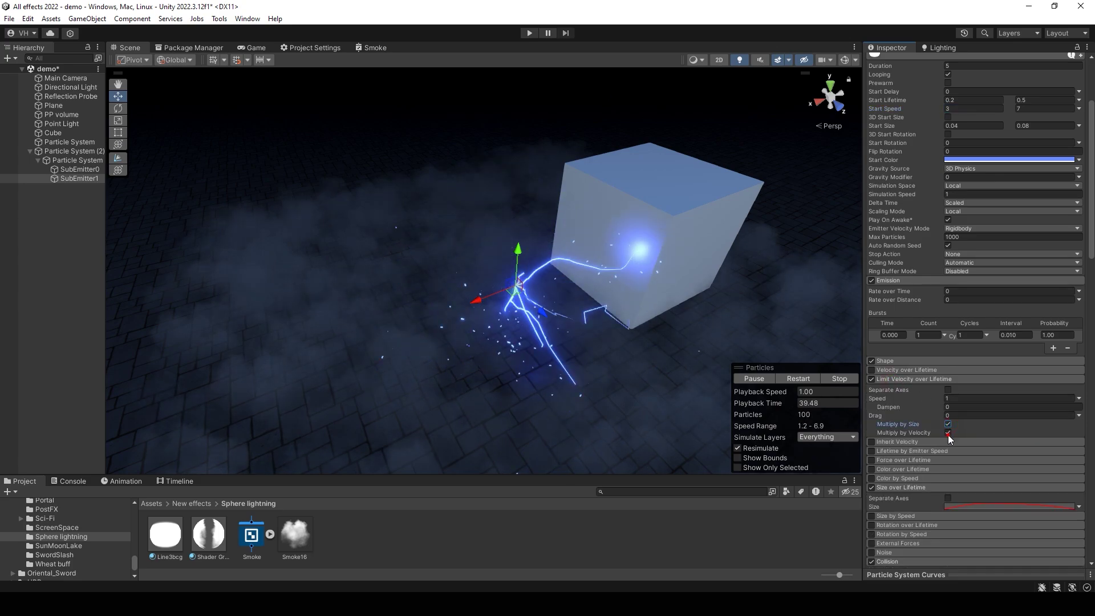
pyautogui.click(958, 397)
pyautogui.write('0')
pyautogui.click(960, 407)
pyautogui.write('0.')
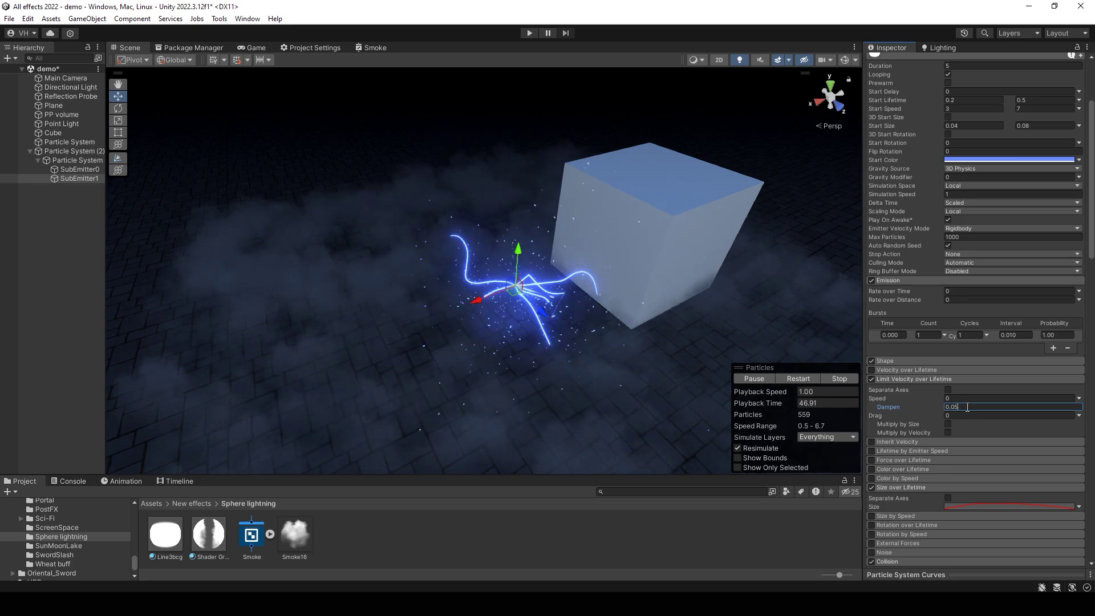
pyautogui.click(786, 379)
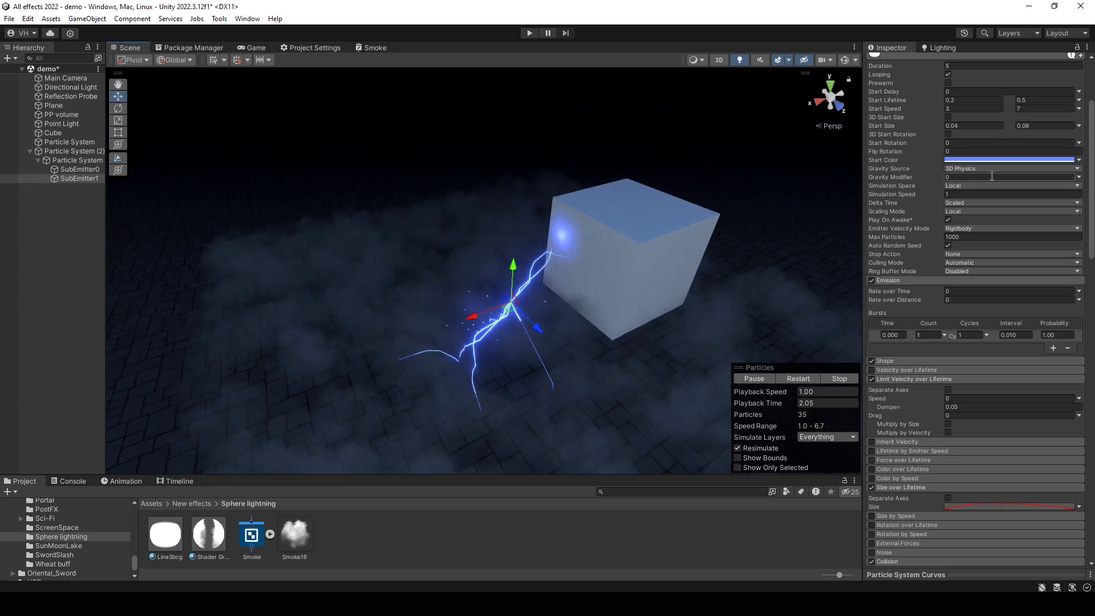
pyautogui.write('0.1')
pyautogui.press('Return')
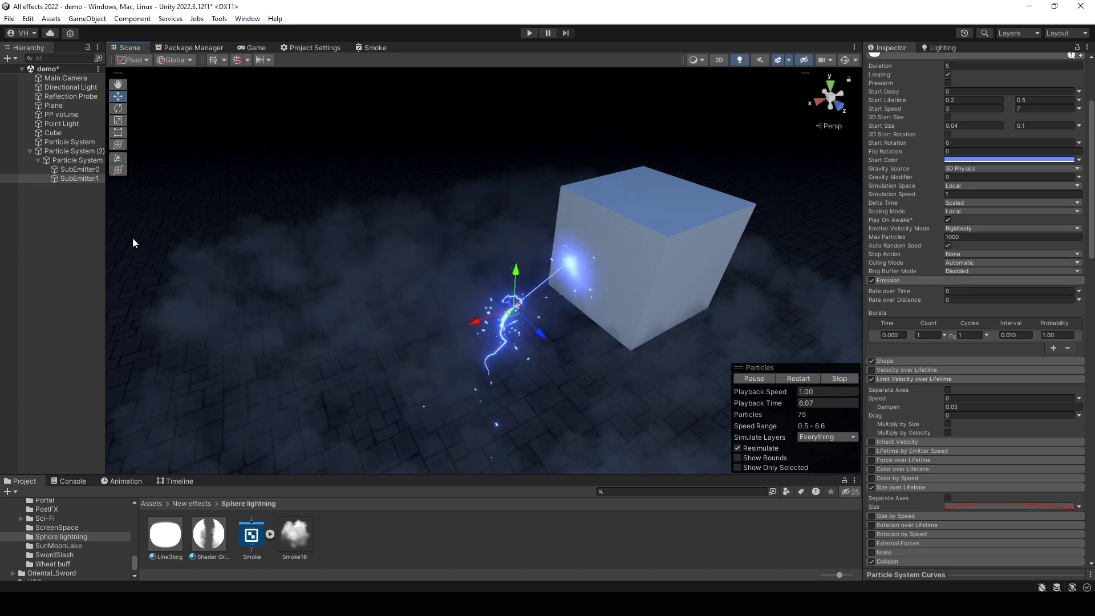
# Create a Sphere under the inner particle system and select it.
pyautogui.click(72, 210)
pyautogui.rightClick(70, 160)
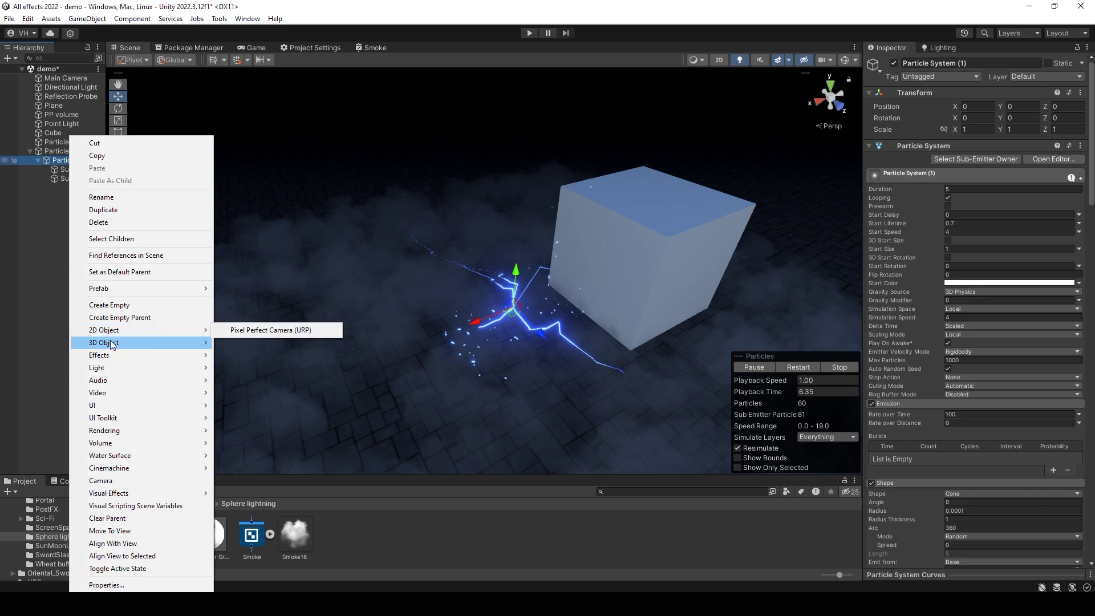
pyautogui.click(112, 343)
pyautogui.click(112, 342)
pyautogui.click(112, 343)
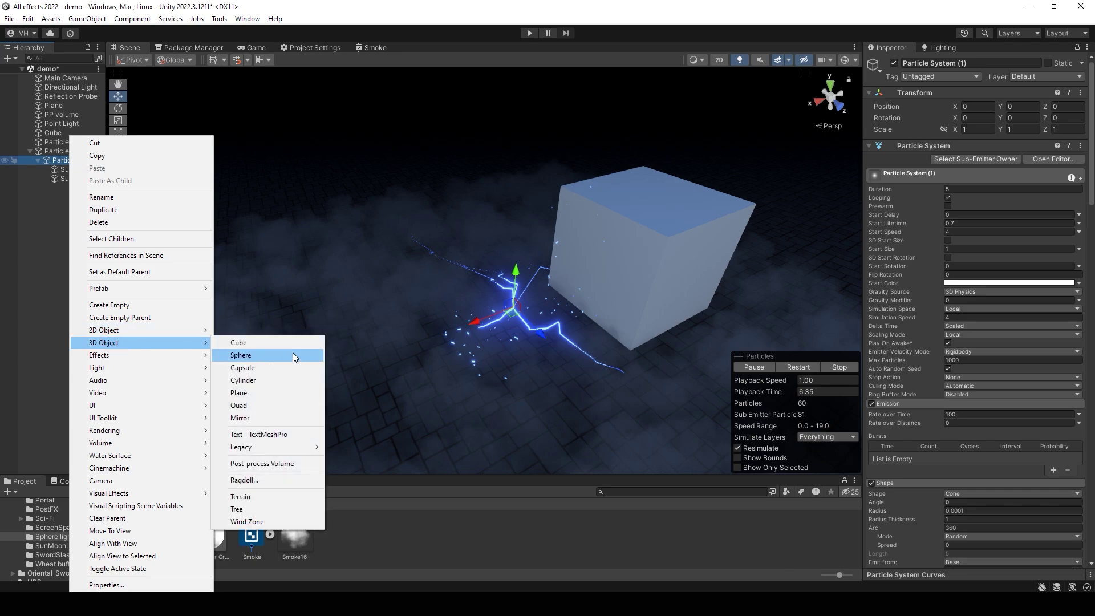
pyautogui.click(251, 353)
pyautogui.click(73, 203)
pyautogui.click(77, 190)
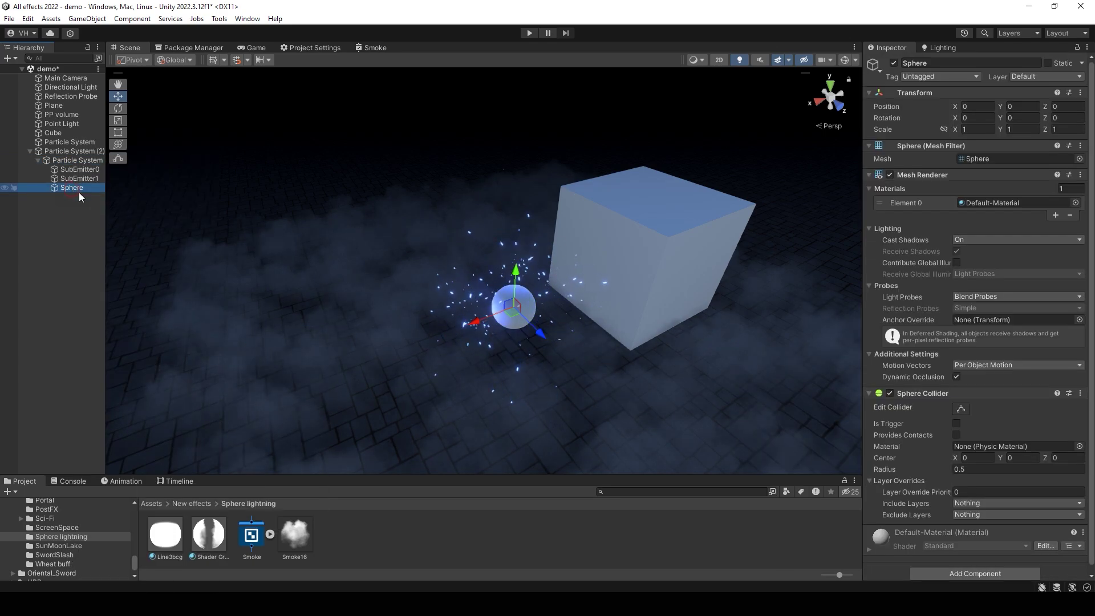
# Remove the Sphere Collider component from the sphere.
pyautogui.rightClick(925, 94)
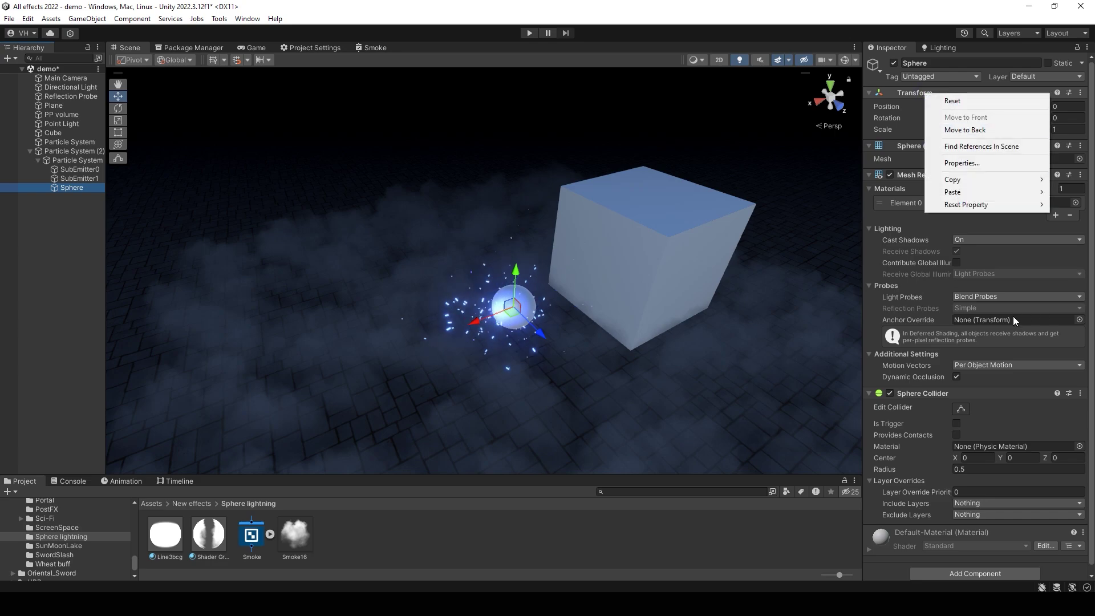
pyautogui.rightClick(924, 393)
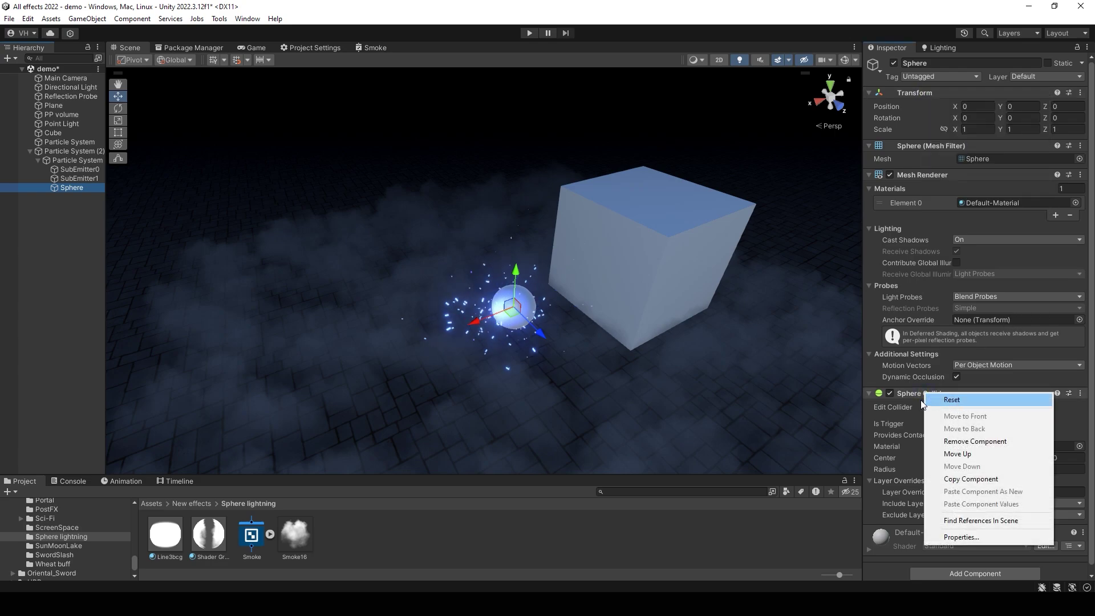
pyautogui.click(969, 439)
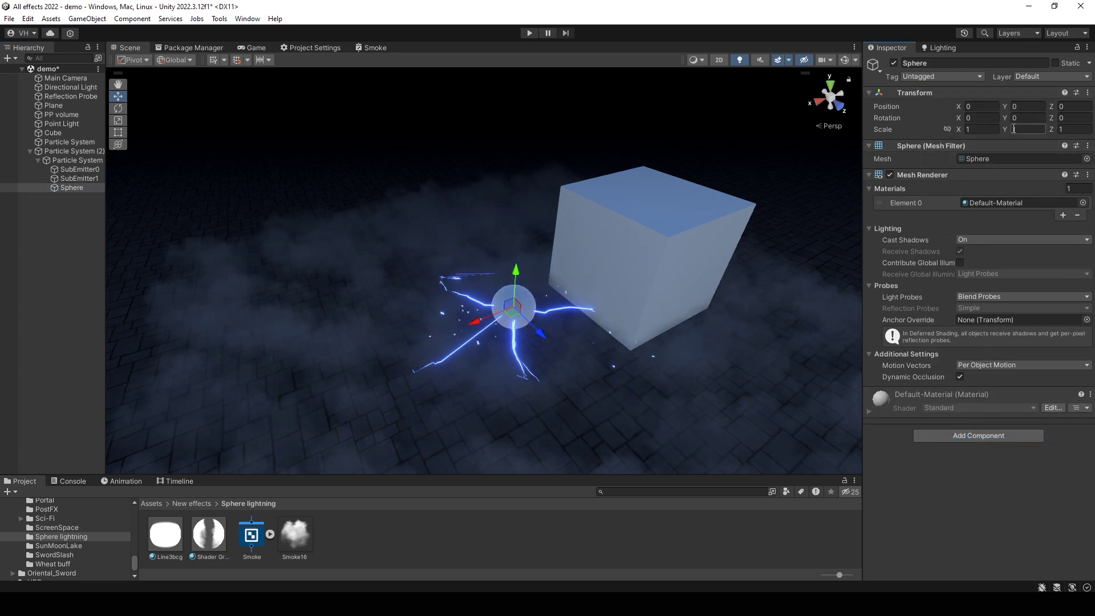
# Set the sphere's scale to 0.5 on X, Y and Z.
pyautogui.click(982, 130)
pyautogui.write('0.4')
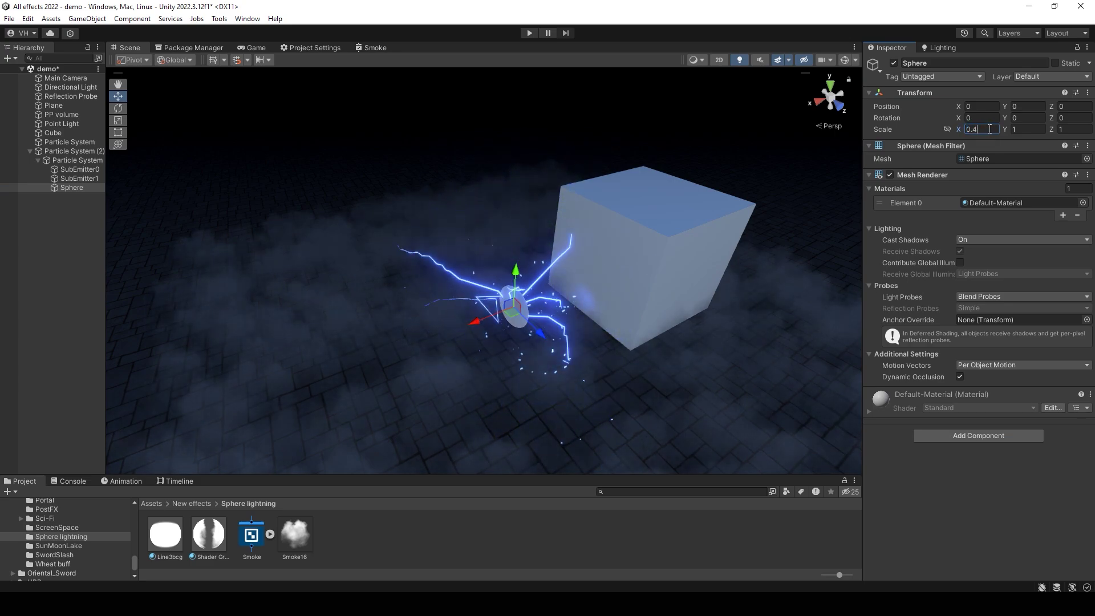
pyautogui.press('Tab')
pyautogui.write('0.4')
pyautogui.press('Tab')
pyautogui.write('0.4')
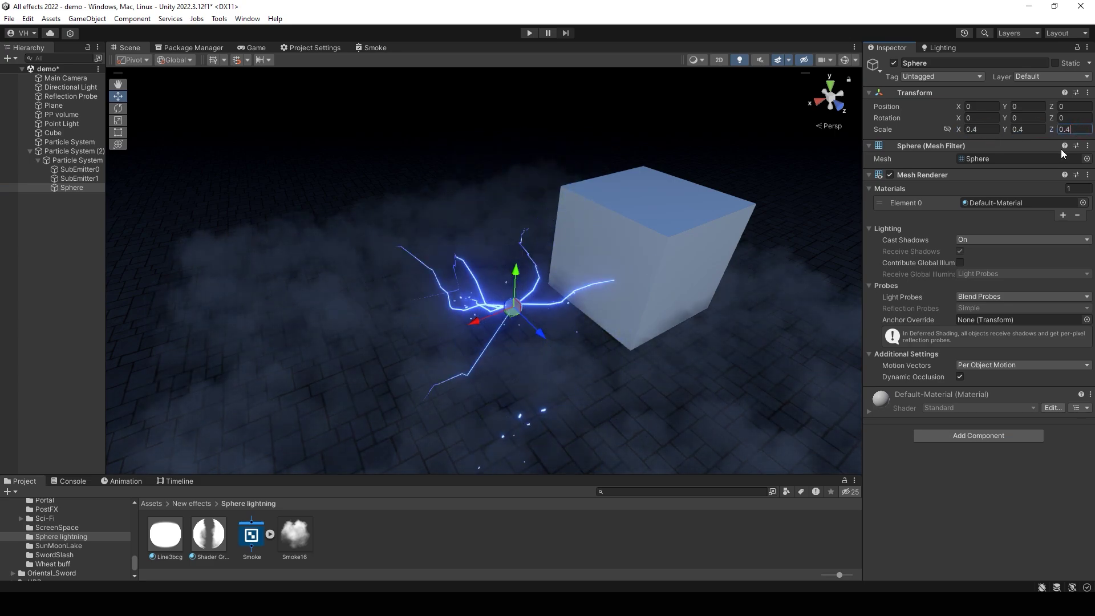
pyautogui.click(980, 129)
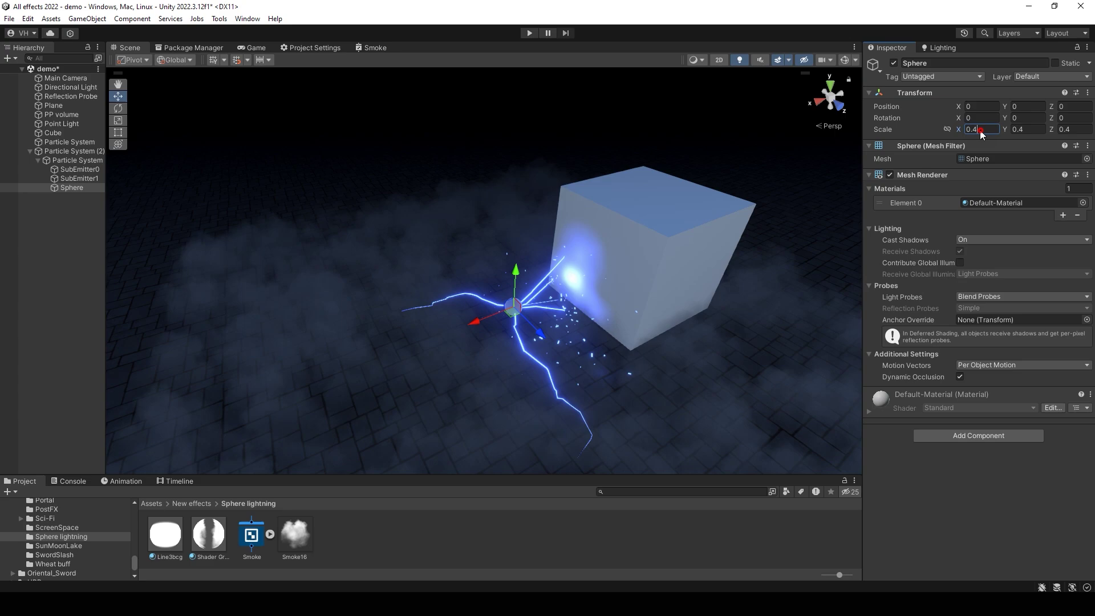
pyautogui.write('0.5')
pyautogui.press('Tab')
pyautogui.write('0.5')
pyautogui.press('Tab')
pyautogui.write('0.5')
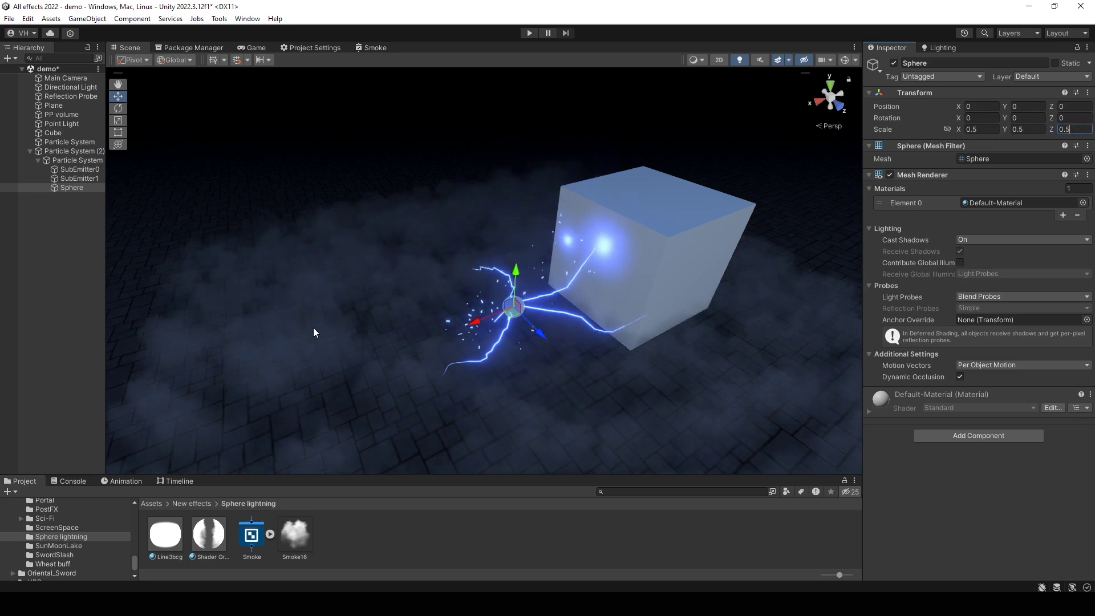
pyautogui.click(64, 246)
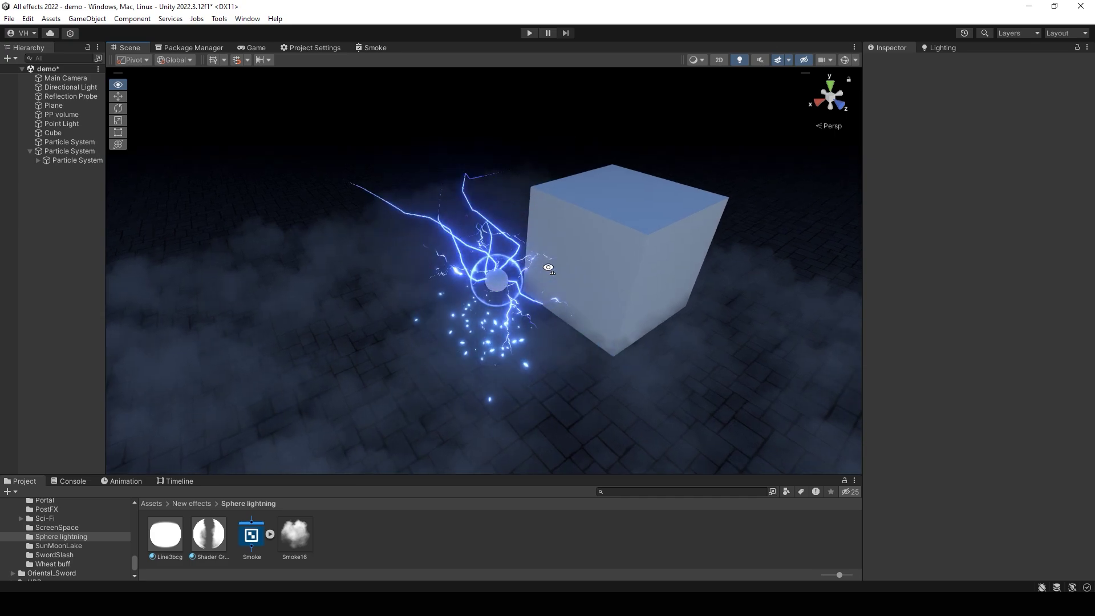
# Select Circles under the inner particle system, undo a trial move so it stays at 0, 0, 0.
pyautogui.click(37, 160)
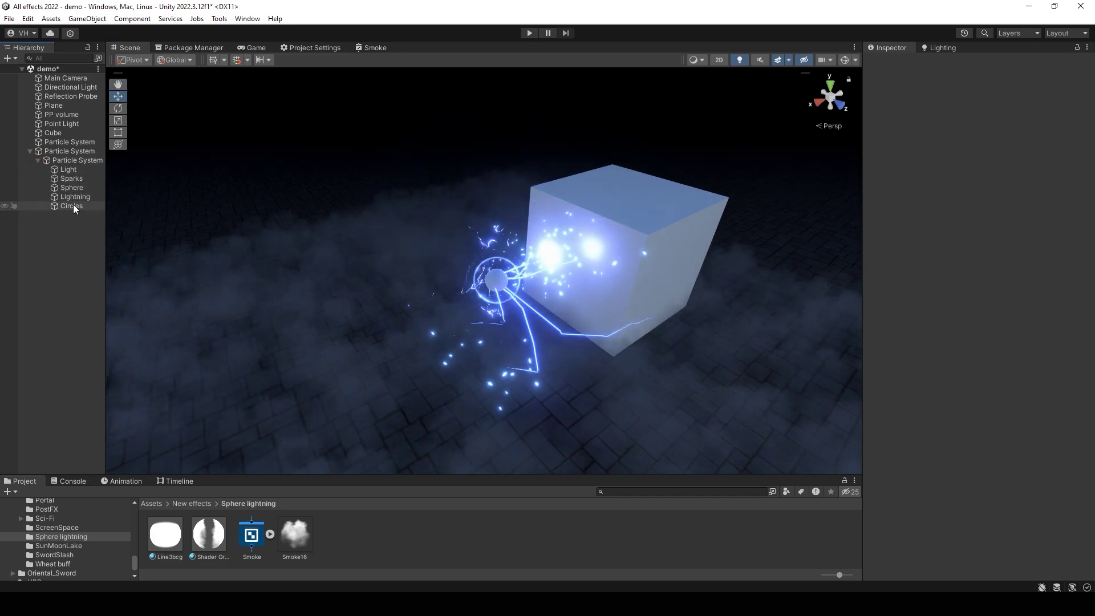
pyautogui.click(72, 205)
pyautogui.moveTo(494, 299); pyautogui.dragTo(345, 334)
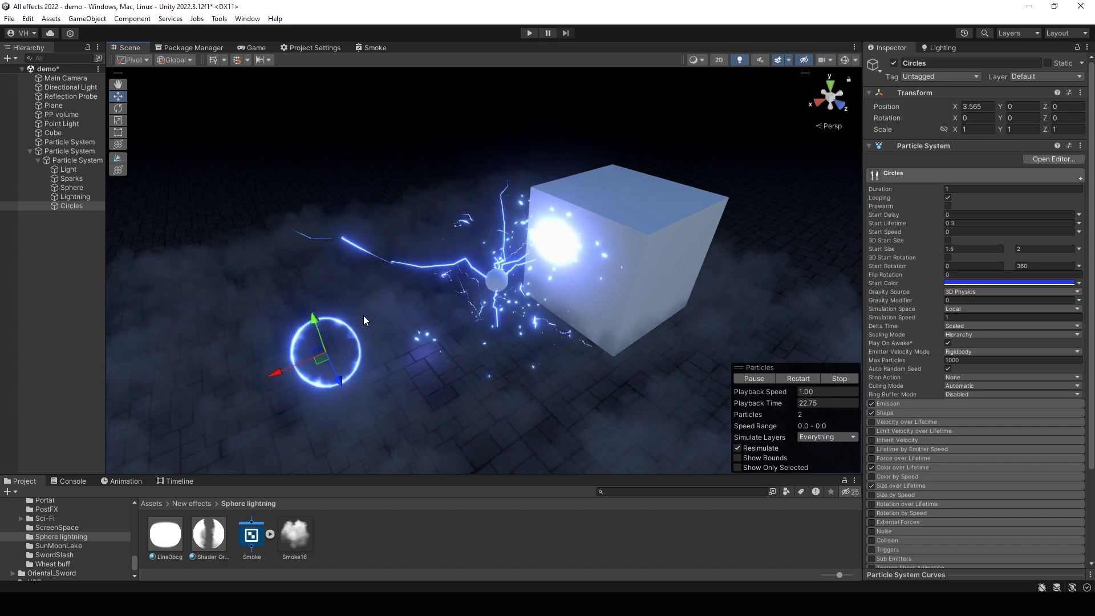
pyautogui.hotkey('ctrl', 'z')
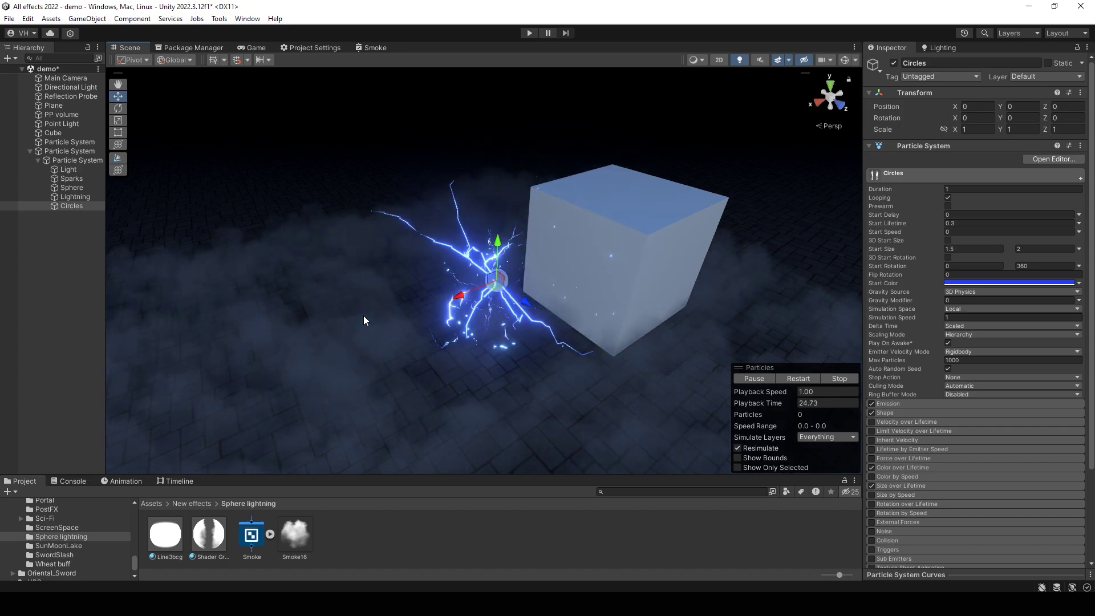
pyautogui.keyDown('alt'); pyautogui.moveTo(574, 323); pyautogui.dragTo(610, 317); pyautogui.keyUp('alt')
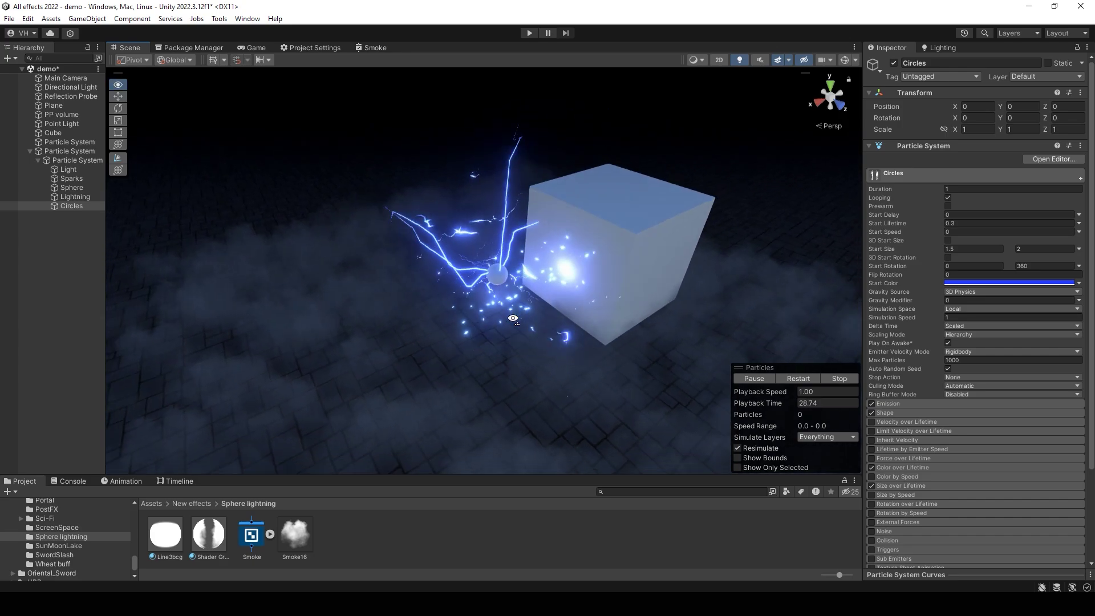
# Select the parent lightning effect and move it away from the cube.
pyautogui.press('q')
pyautogui.click(70, 151)
pyautogui.press('w')
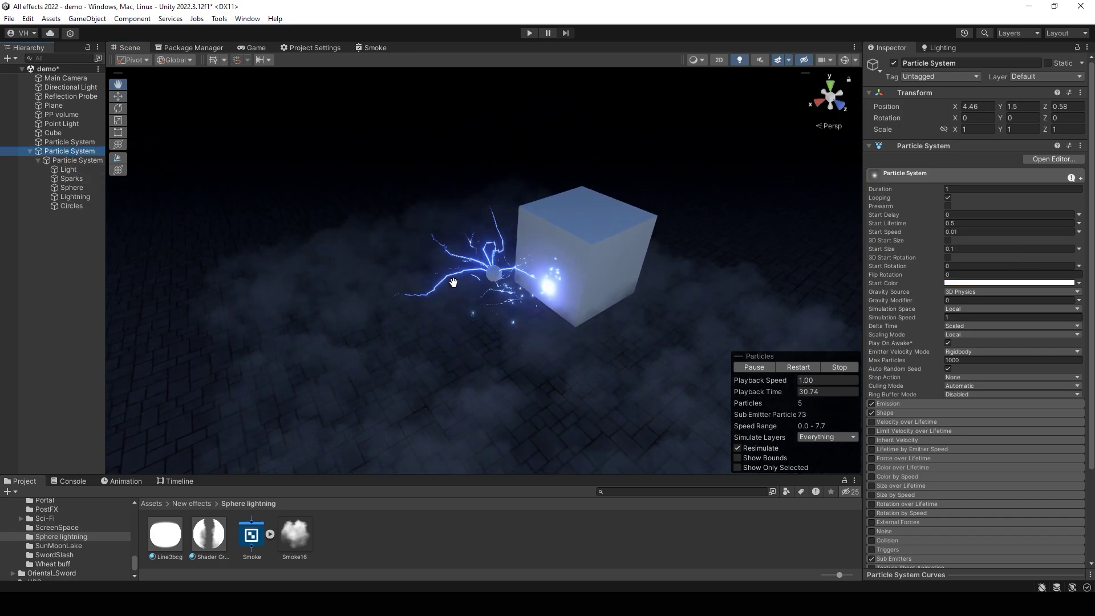
pyautogui.moveTo(482, 288); pyautogui.dragTo(287, 361)
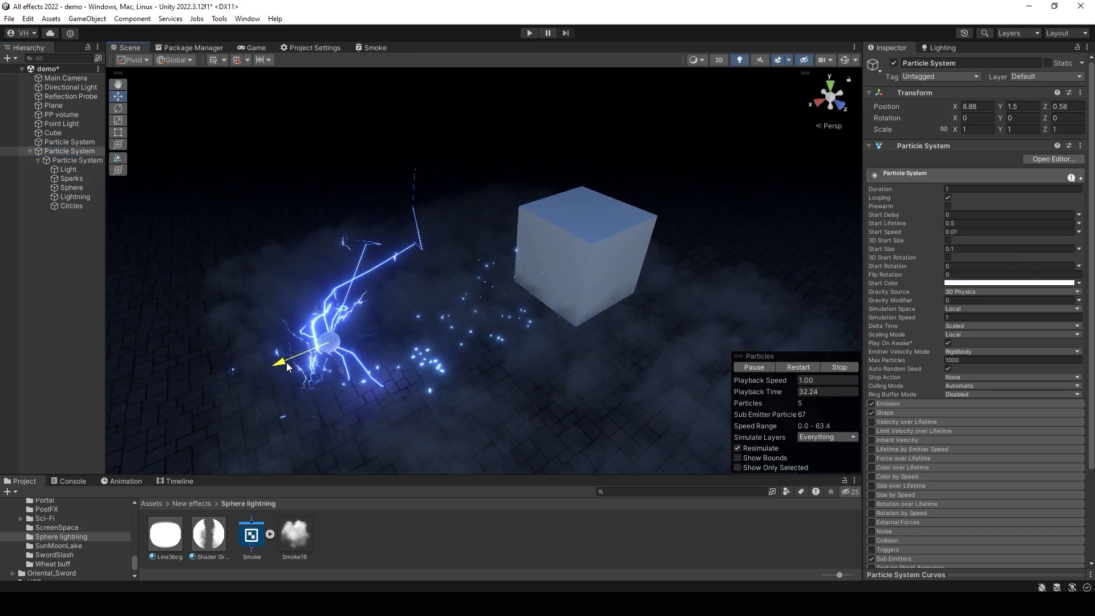
# Switch the inner particle system's Simulation Space to Local, then back to World.
pyautogui.click(76, 159)
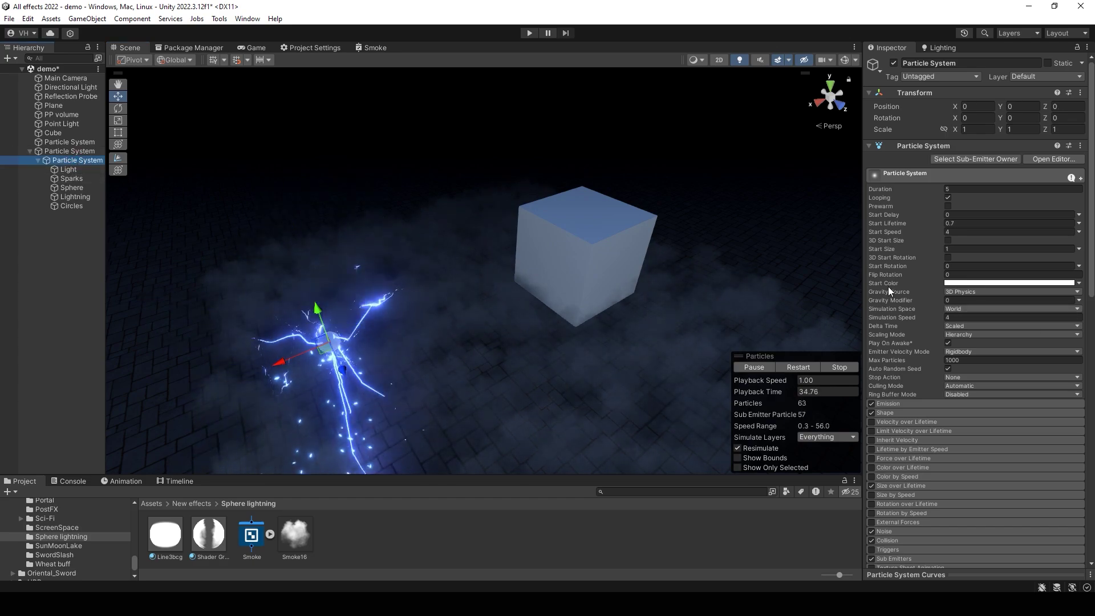
pyautogui.click(953, 309)
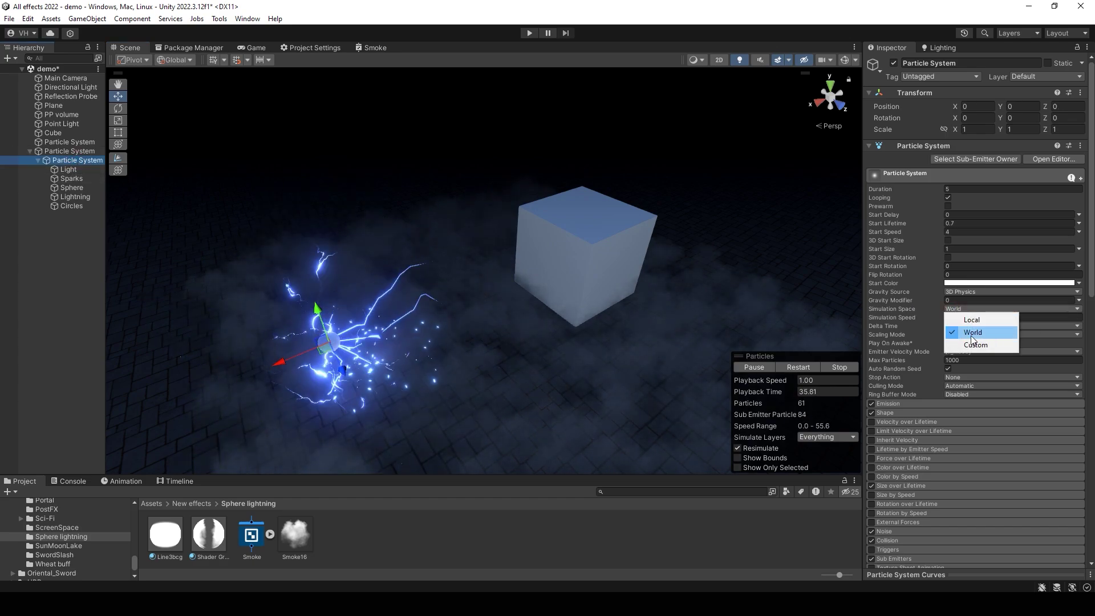
pyautogui.click(969, 318)
pyautogui.click(69, 150)
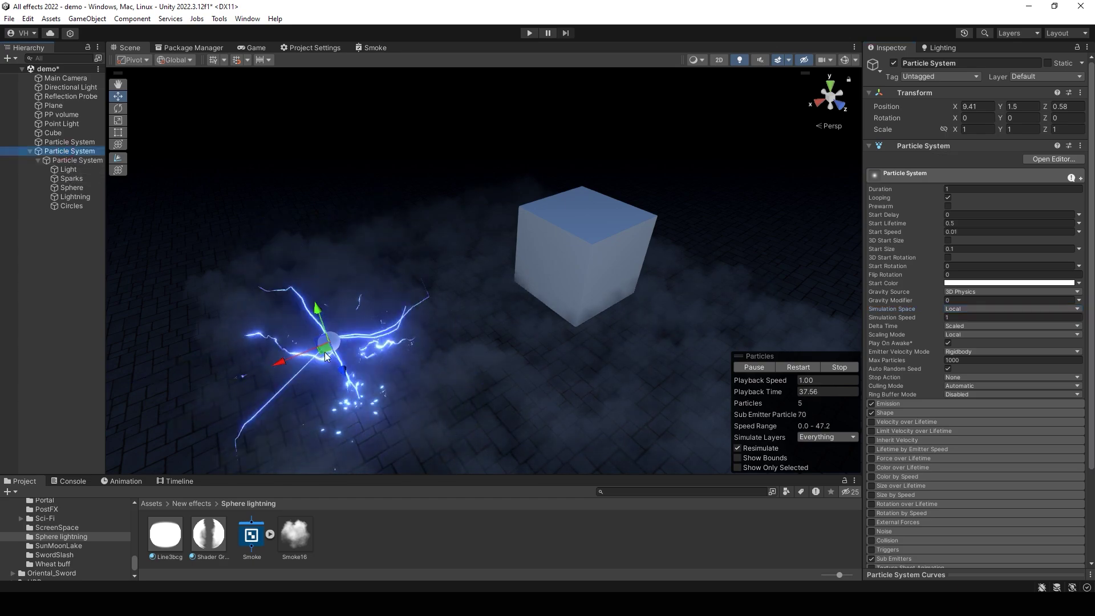
pyautogui.click(76, 160)
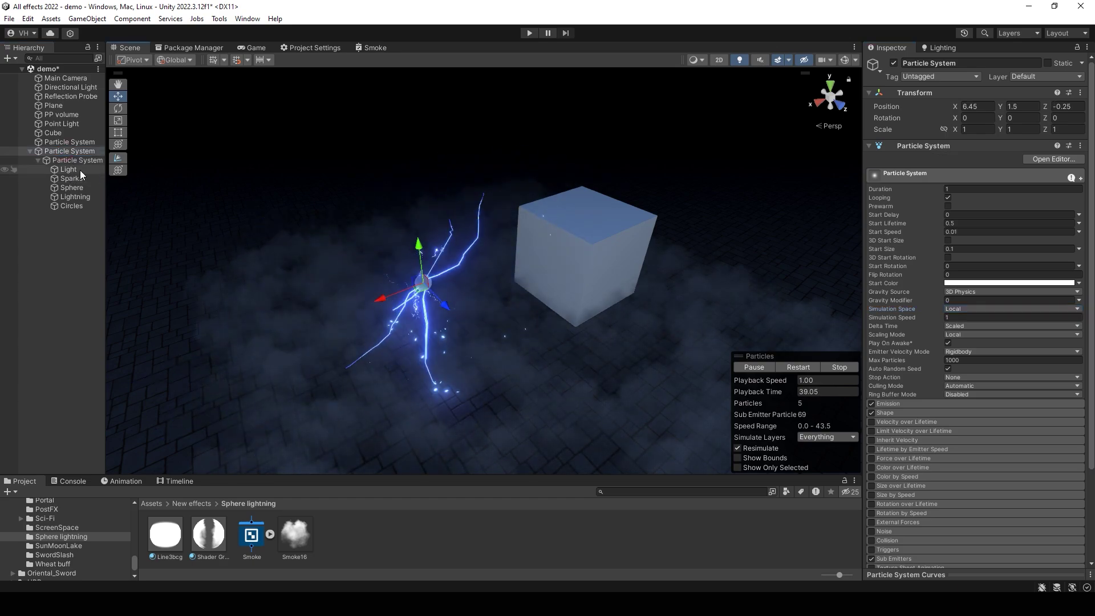
pyautogui.click(963, 308)
pyautogui.click(970, 326)
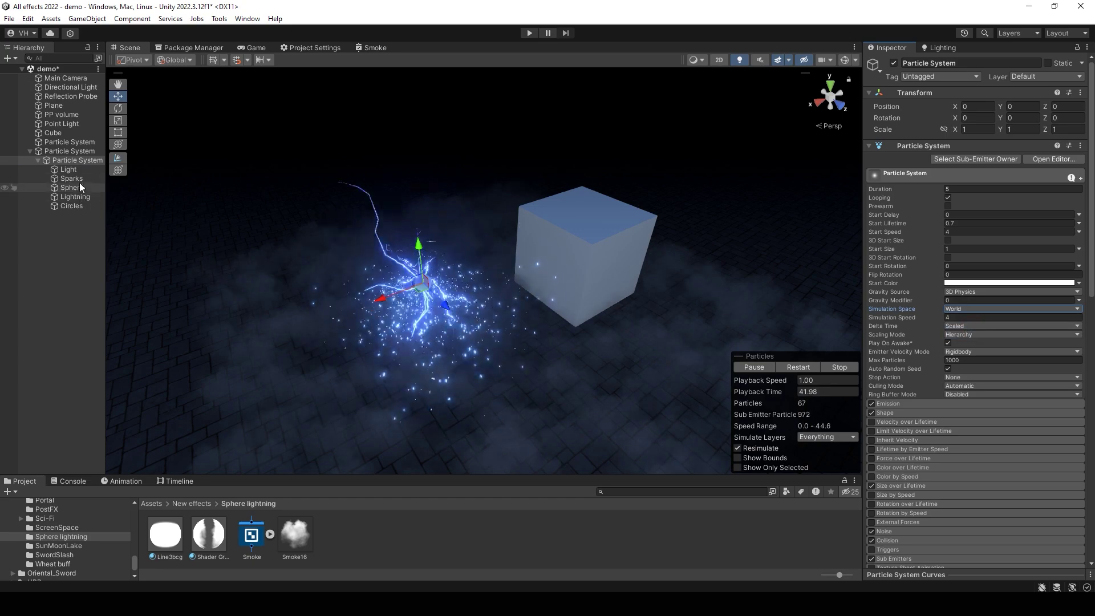
# Move the lightning effect against the cube's side at 5.12, 1.5, 1.24.
pyautogui.click(69, 151)
pyautogui.moveTo(432, 296); pyautogui.dragTo(473, 285)
pyautogui.moveTo(541, 244); pyautogui.dragTo(546, 252, button='right')
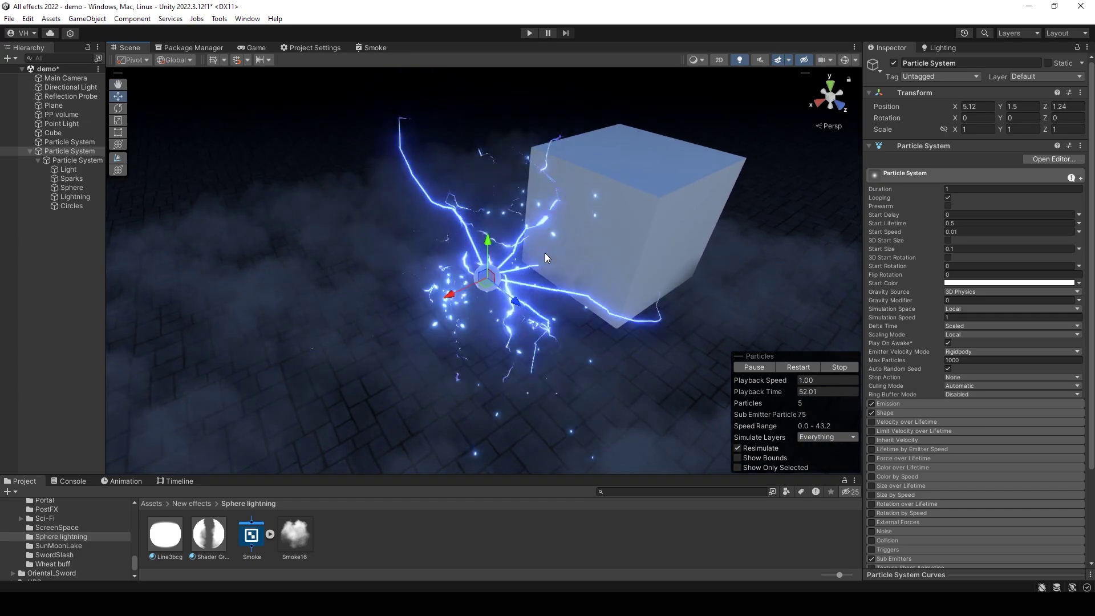